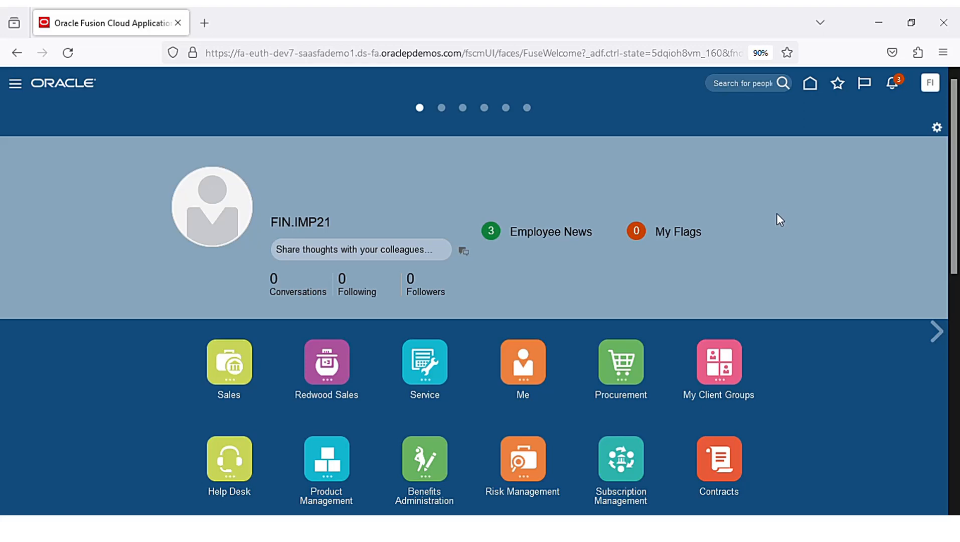
- Open Setup and Maintenance and list all Enterprise Profile tasks, not only required ones
{"action": "left_click", "coordinate": [941, 90]}
{"action": "left_click", "coordinate": [755, 277]}
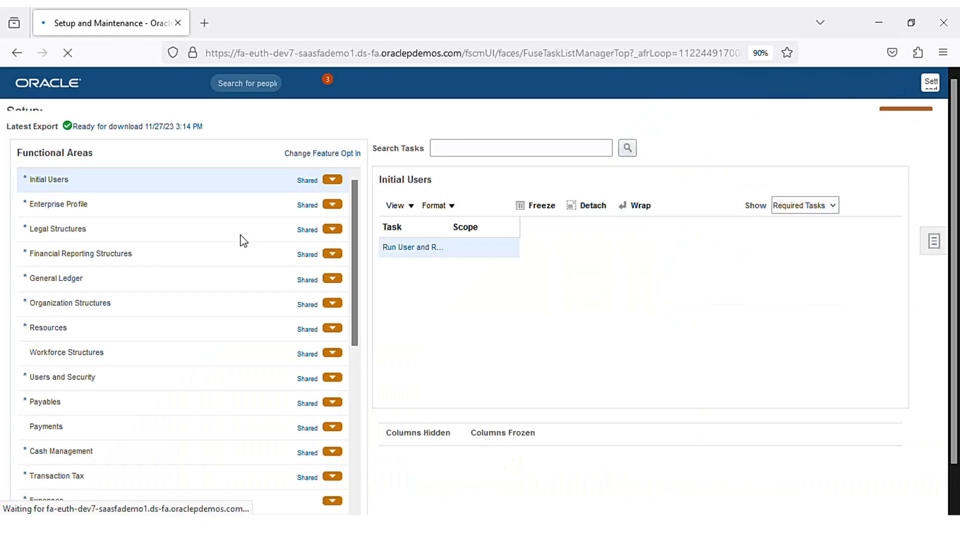
{"action": "left_click", "coordinate": [131, 227]}
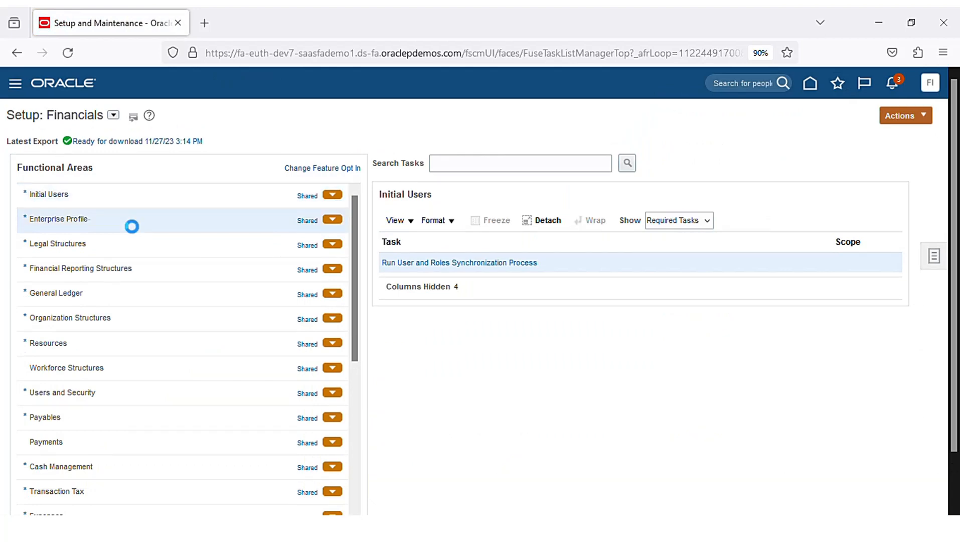
{"action": "left_click", "coordinate": [707, 223]}
{"action": "left_click", "coordinate": [689, 238]}
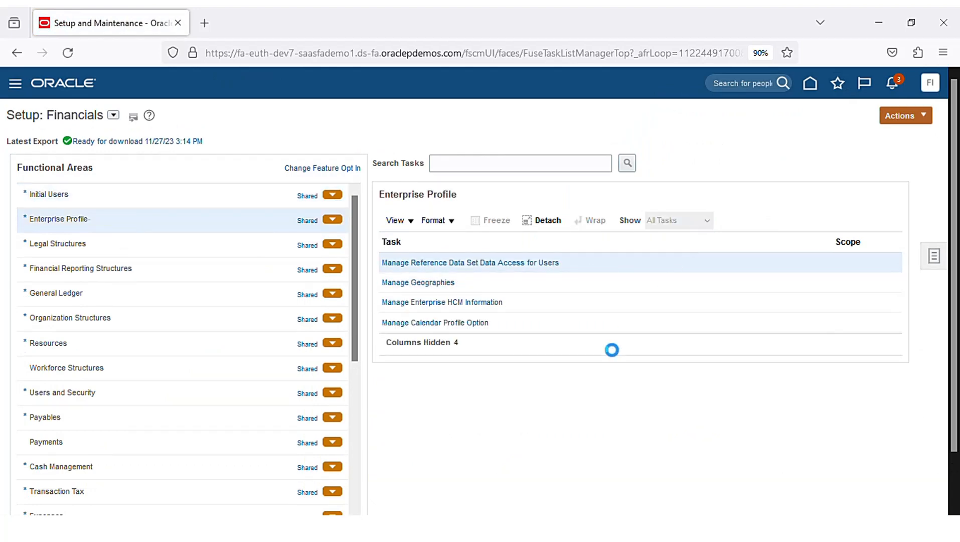
{"action": "scroll", "coordinate": [614, 363], "scroll_direction": "down", "scroll_amount": 2}
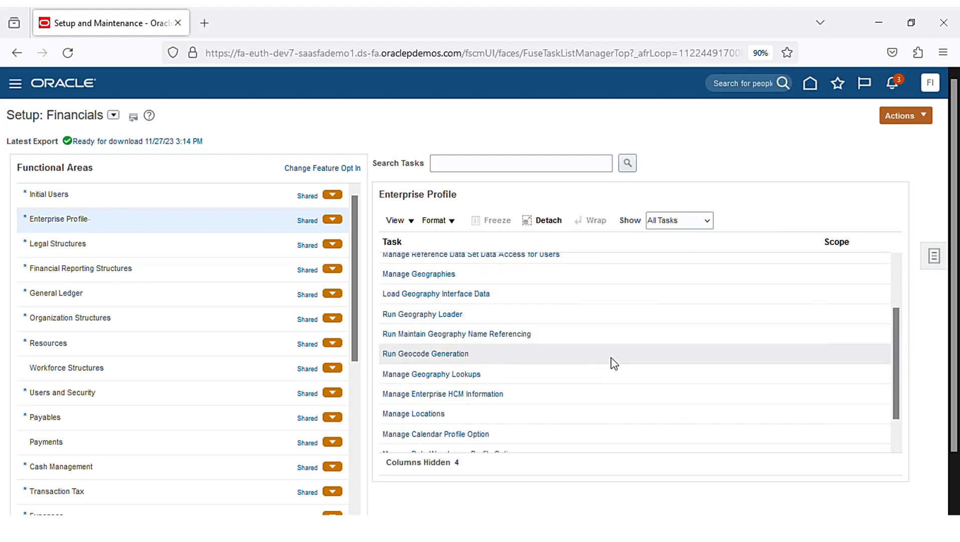
- Go to Manage Locations and begin a new location
{"action": "left_click", "coordinate": [433, 414]}
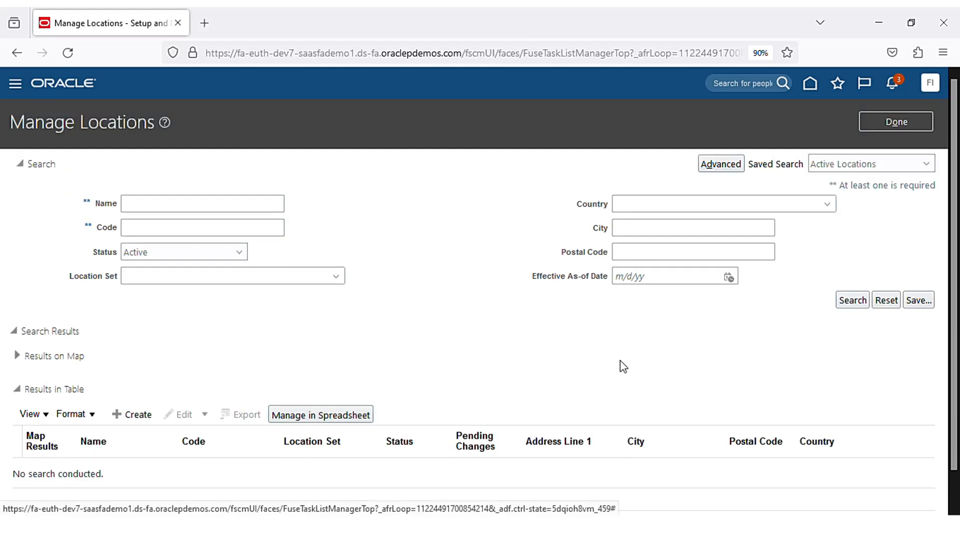
{"action": "scroll", "coordinate": [230, 323], "scroll_direction": "down", "scroll_amount": 1}
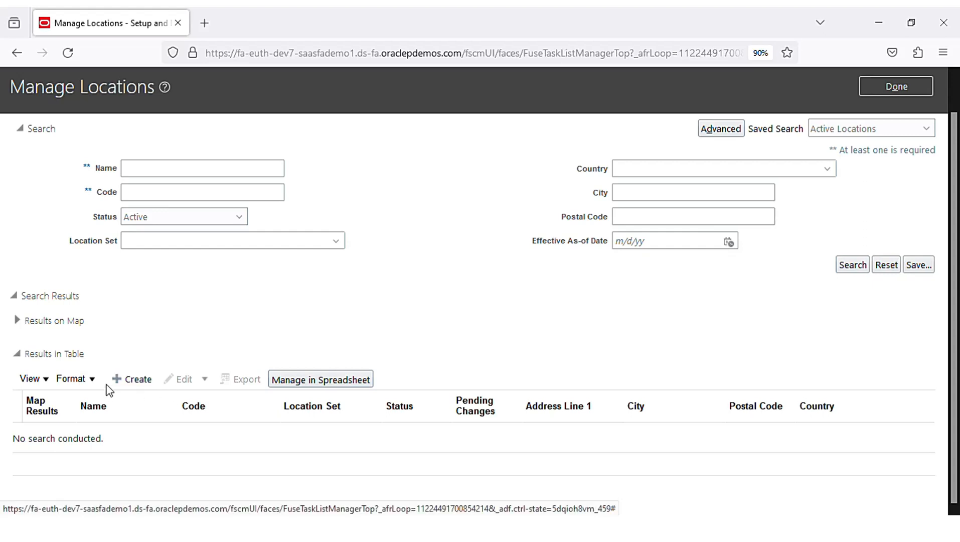
{"action": "left_click", "coordinate": [131, 379]}
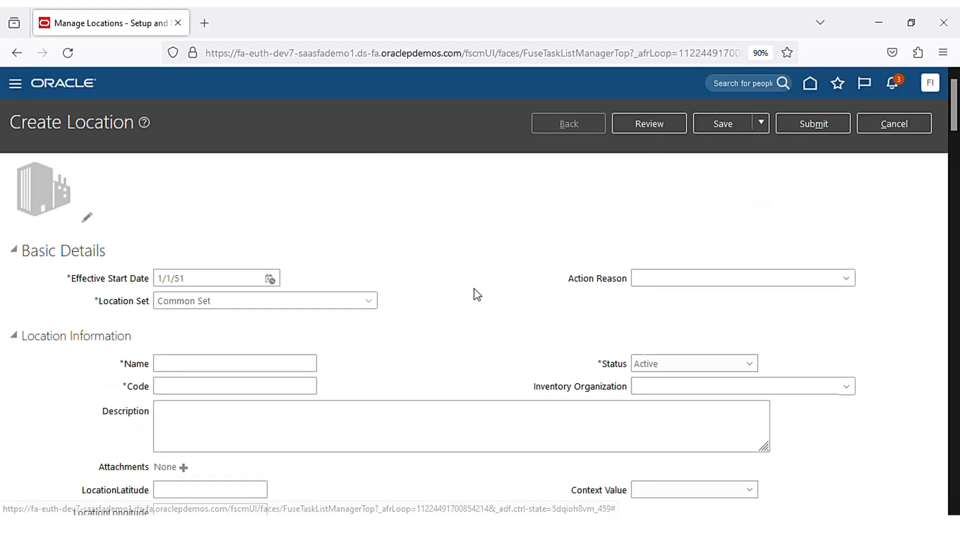
- Enter Chennai_New as the location's Name, then copy it into Code and Description
{"action": "scroll", "coordinate": [249, 316], "scroll_direction": "down", "scroll_amount": 2}
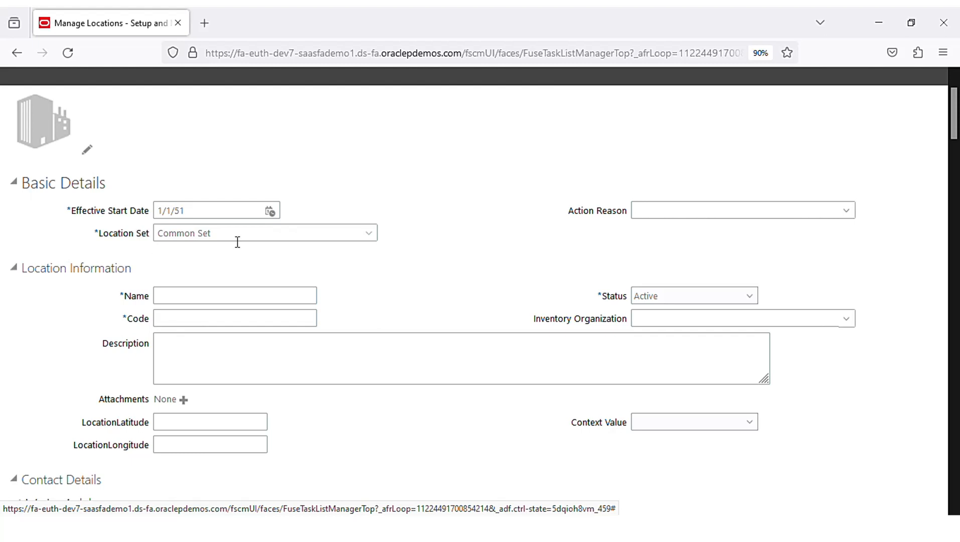
{"action": "left_click", "coordinate": [248, 298]}
{"action": "type", "text": "Chenn"}
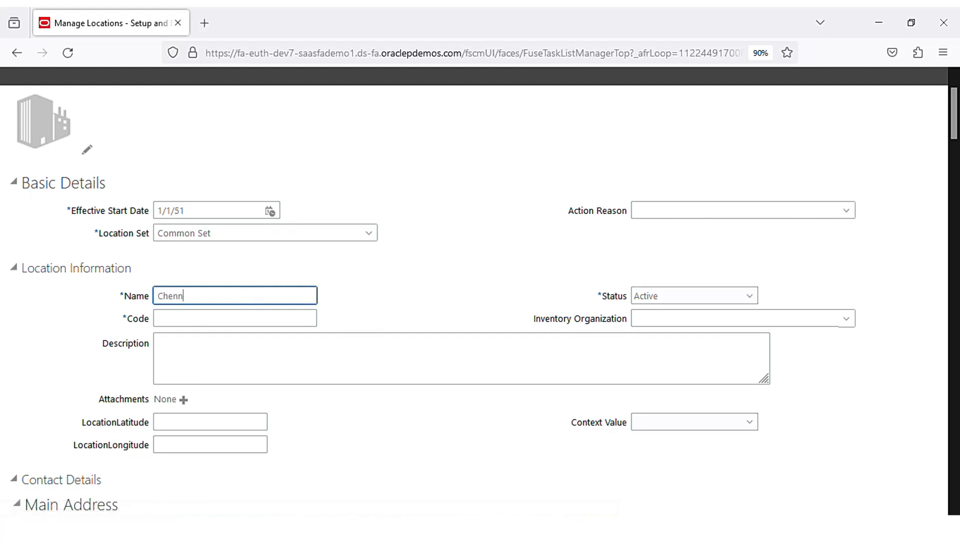
{"action": "type", "text": "ai_New"}
{"action": "key", "text": "ctrl+a"}
{"action": "key", "text": "ctrl+c"}
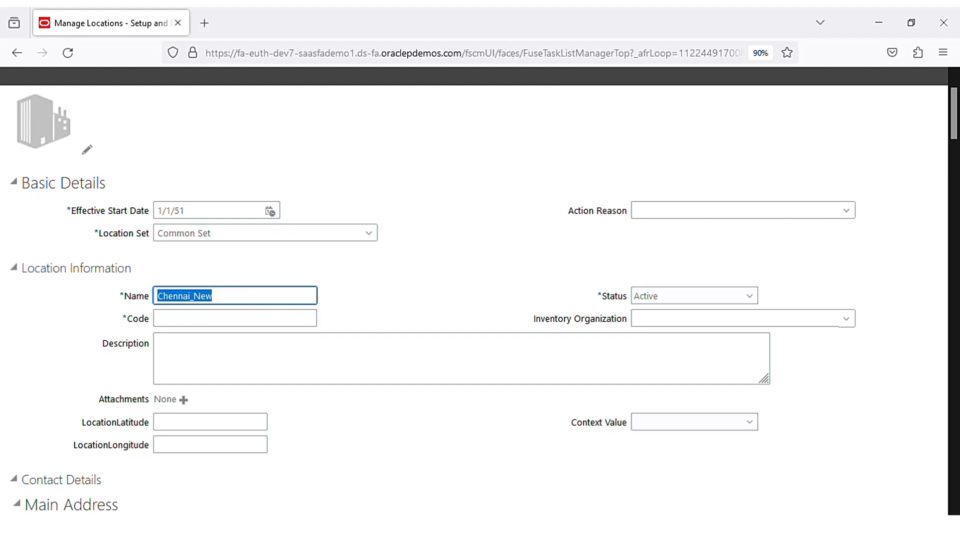
{"action": "left_click", "coordinate": [250, 314]}
{"action": "key", "text": "ctrl+v"}
{"action": "left_click", "coordinate": [281, 358]}
{"action": "key", "text": "ctrl+v"}
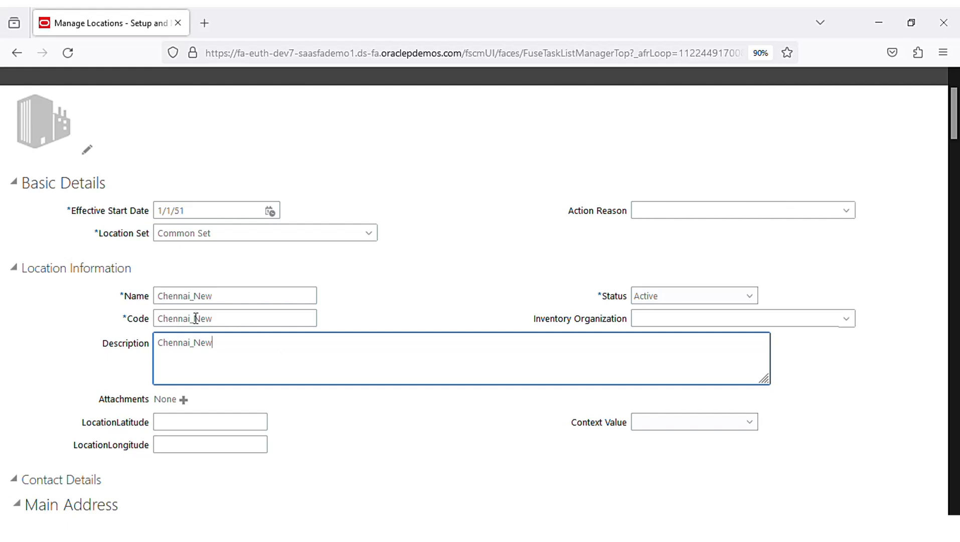
{"action": "scroll", "coordinate": [299, 349], "scroll_direction": "down", "scroll_amount": 5}
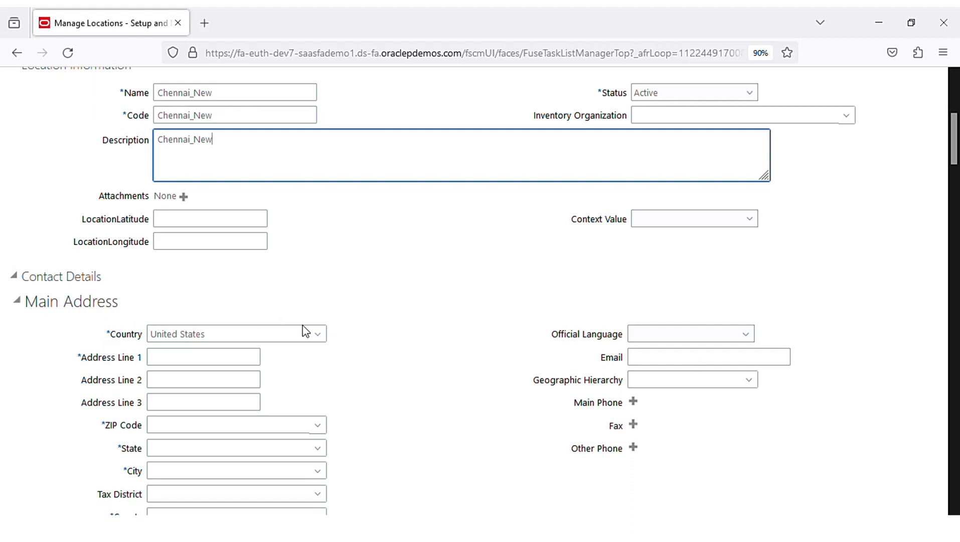
- Search for and select India as the location's country
{"action": "left_click", "coordinate": [321, 338]}
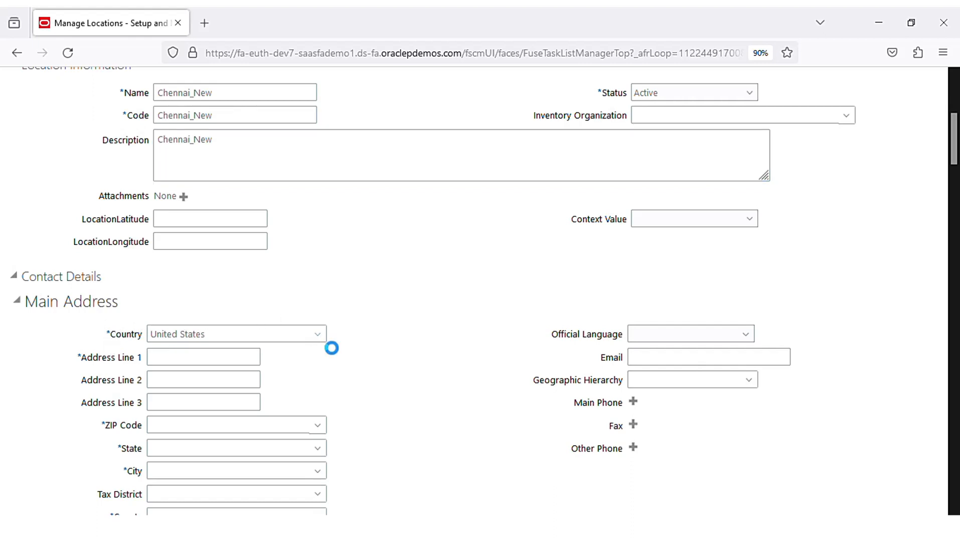
{"action": "left_click", "coordinate": [183, 320]}
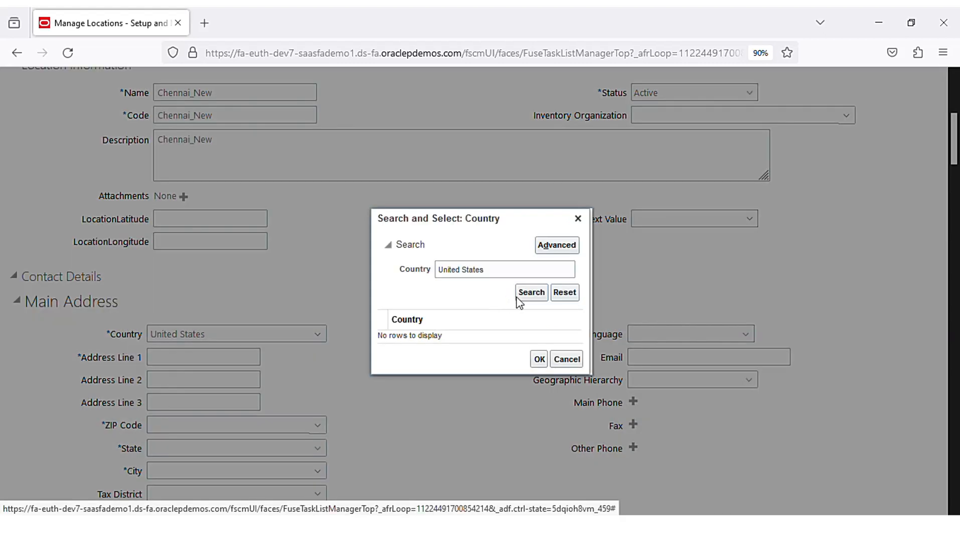
{"action": "left_click", "coordinate": [529, 274]}
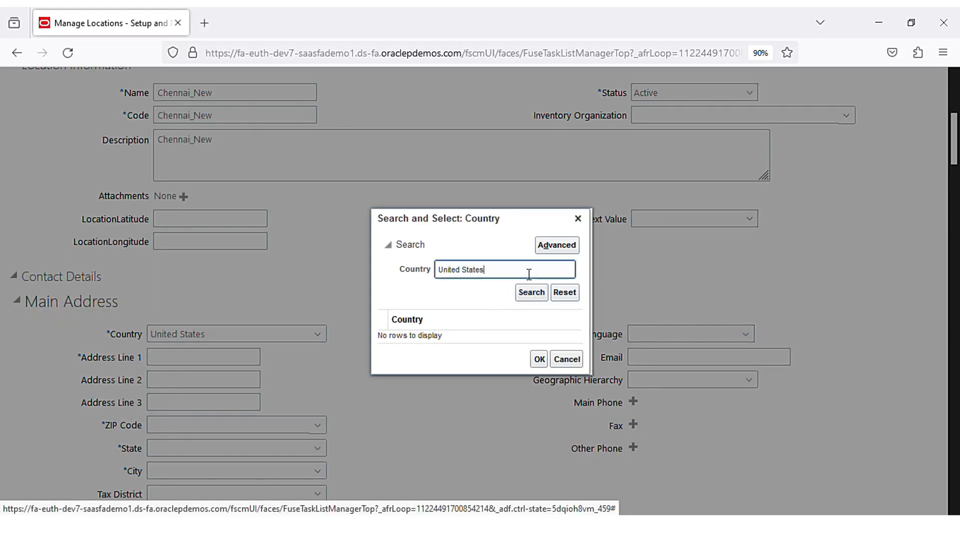
{"action": "double_click", "coordinate": [530, 273]}
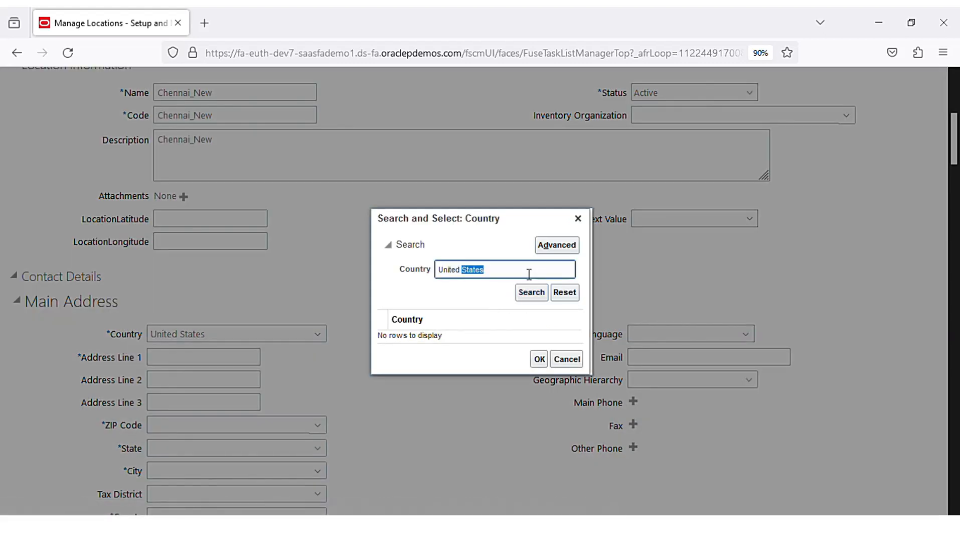
{"action": "key", "text": "ctrl+a"}
{"action": "type", "text": "India"}
{"action": "key", "text": "Return"}
{"action": "double_click", "coordinate": [460, 336]}
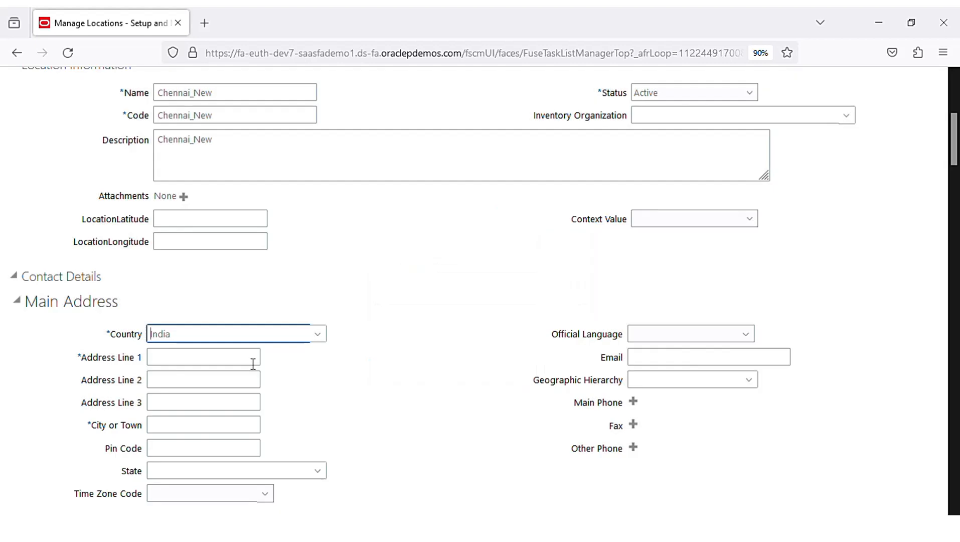
- Enter address lines 'Mount road' and 'street 12' and city Chennai
{"action": "left_click", "coordinate": [253, 361]}
{"action": "type", "text": "M"}
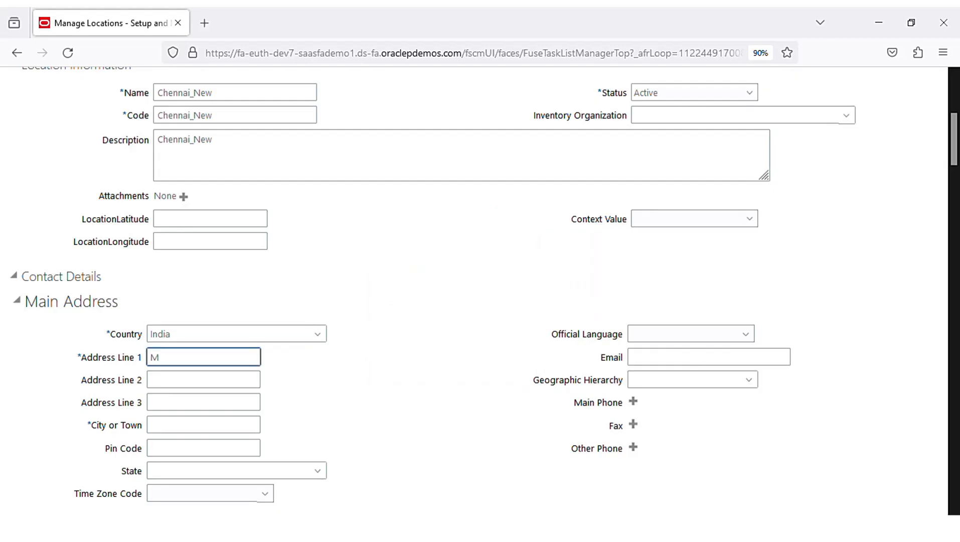
{"action": "type", "text": "ount road"}
{"action": "key", "text": "Tab"}
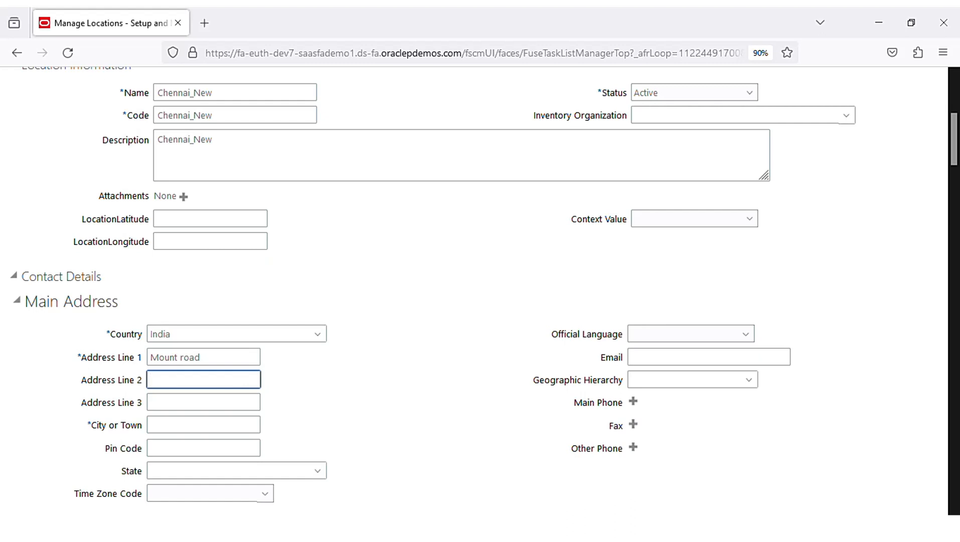
{"action": "type", "text": "street 12"}
{"action": "key", "text": "Tab"}
{"action": "key", "text": "Tab"}
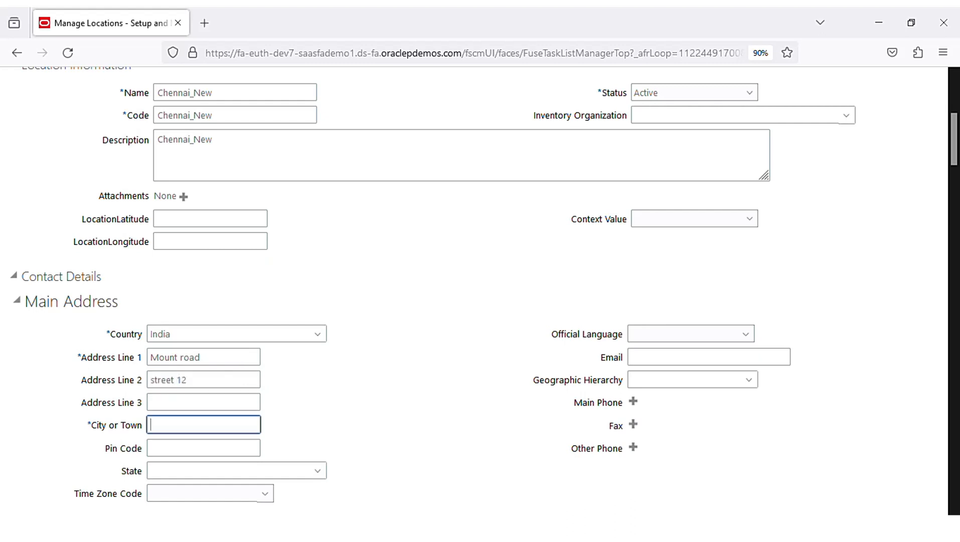
{"action": "type", "text": "Chennai"}
- Enter pin code 600011 and look up Tamil Nadu as the state
{"action": "scroll", "coordinate": [294, 368], "scroll_direction": "down", "scroll_amount": 3}
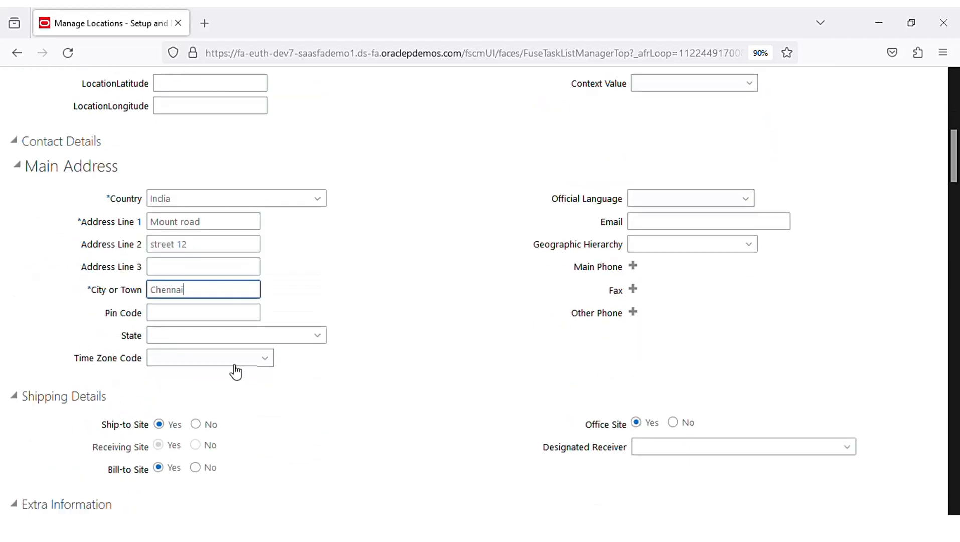
{"action": "left_click", "coordinate": [195, 314]}
{"action": "type", "text": "6"}
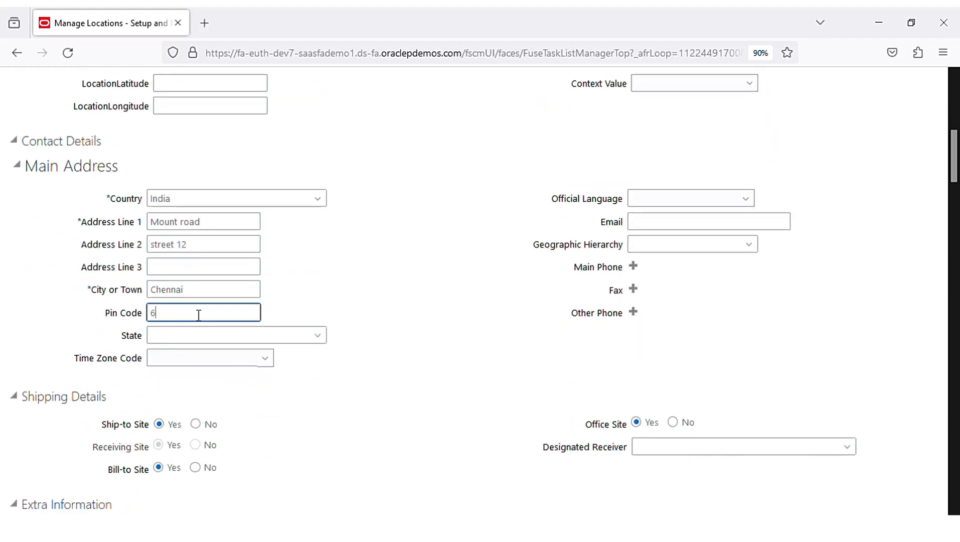
{"action": "type", "text": "00011"}
{"action": "key", "text": "Tab"}
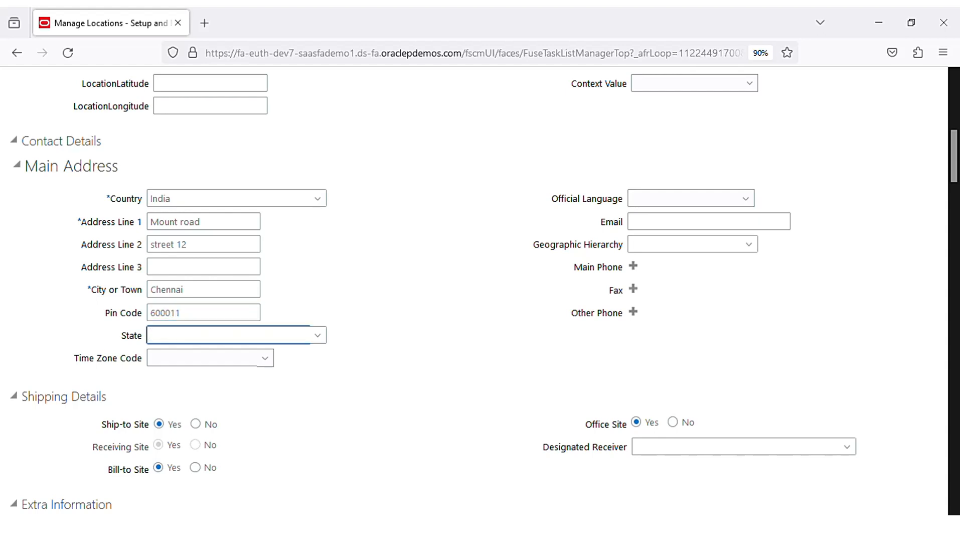
{"action": "type", "text": "Tamil"}
{"action": "left_click", "coordinate": [330, 347]}
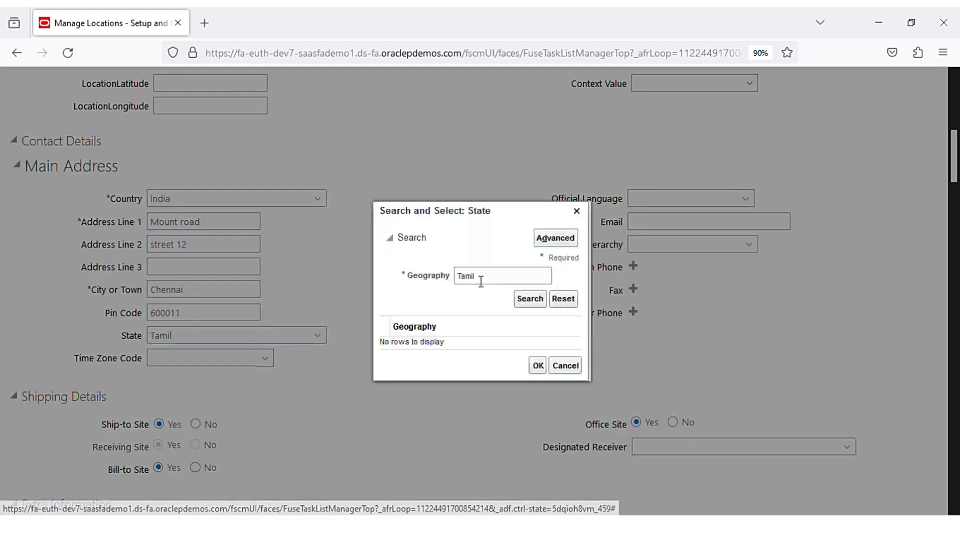
{"action": "left_click", "coordinate": [530, 299]}
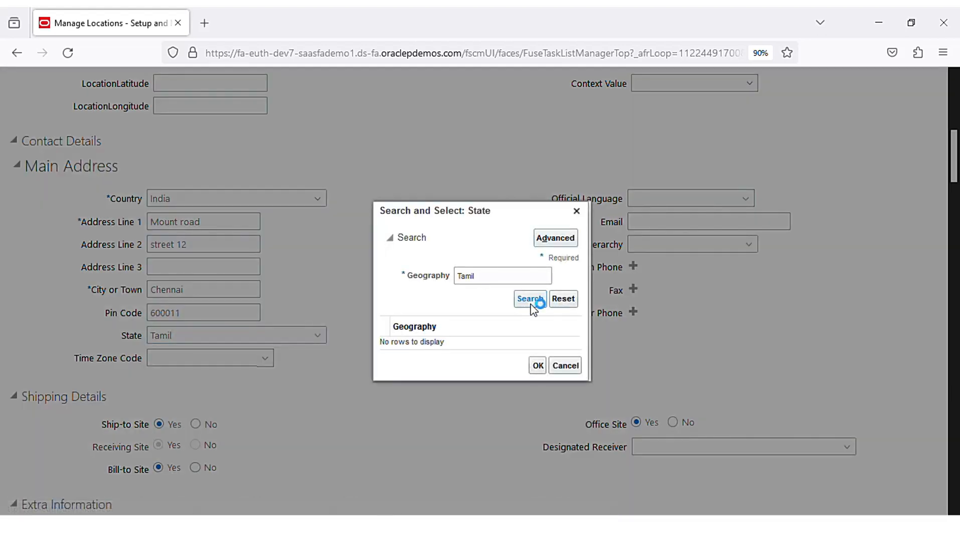
{"action": "double_click", "coordinate": [500, 343]}
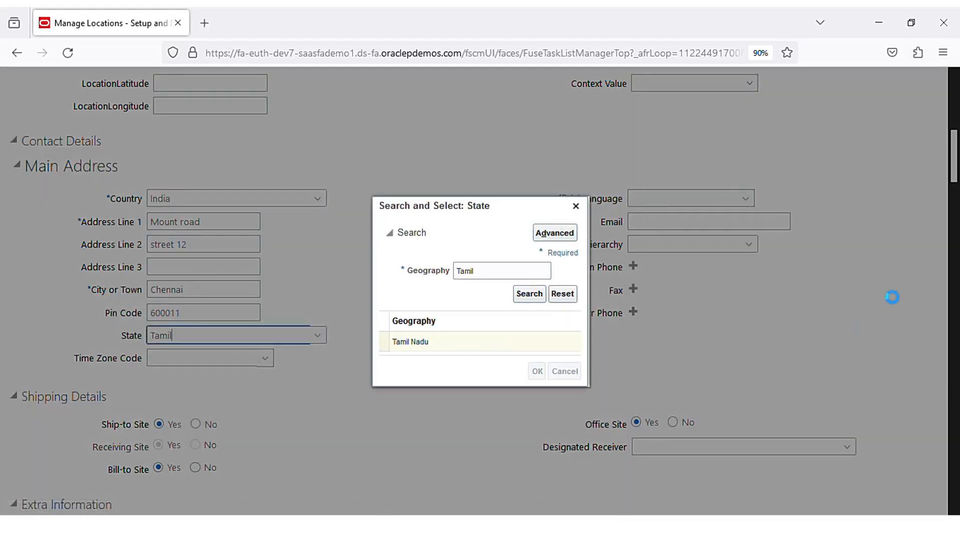
{"action": "scroll", "coordinate": [377, 259], "scroll_direction": "up", "scroll_amount": 5}
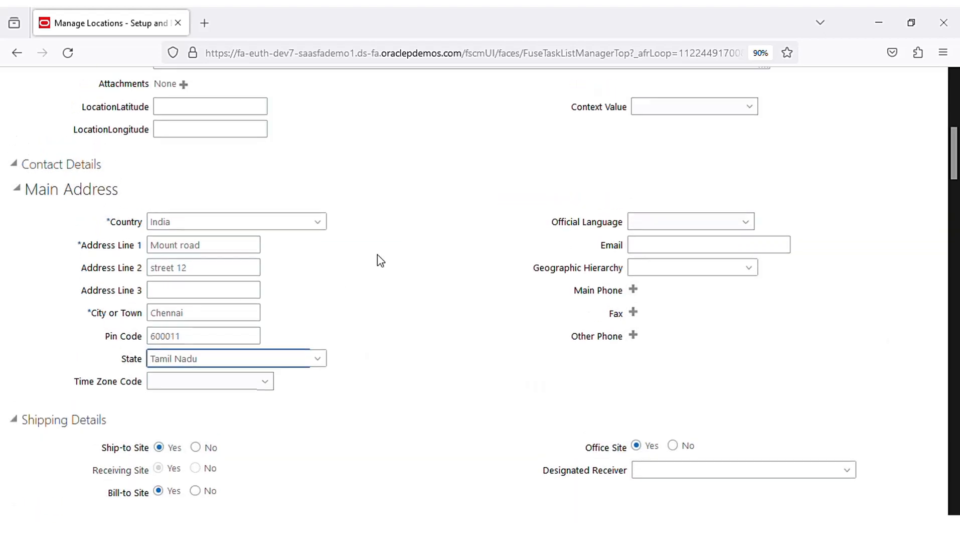
{"action": "scroll", "coordinate": [364, 258], "scroll_direction": "up", "scroll_amount": 5}
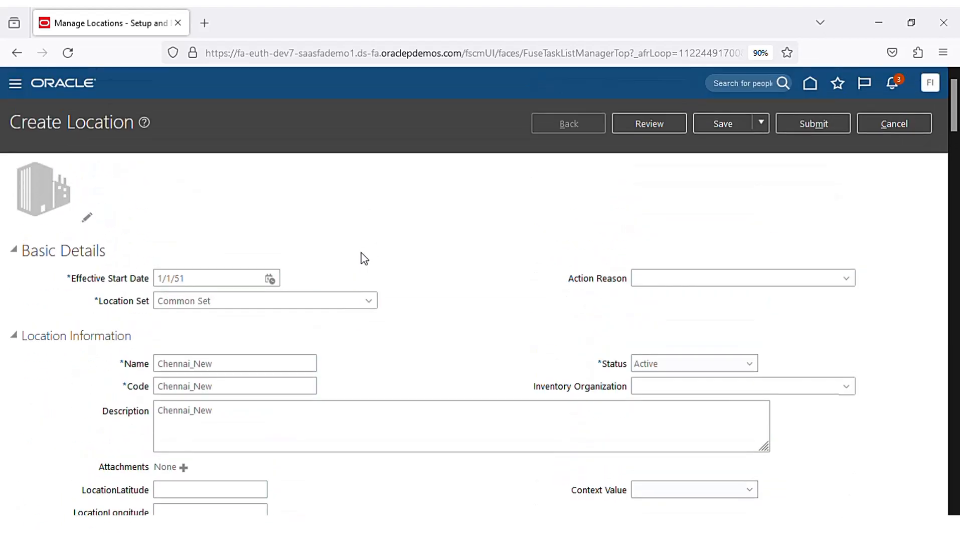
- Save and close the Chennai_New location, acknowledging the confirmations
{"action": "left_click", "coordinate": [722, 125]}
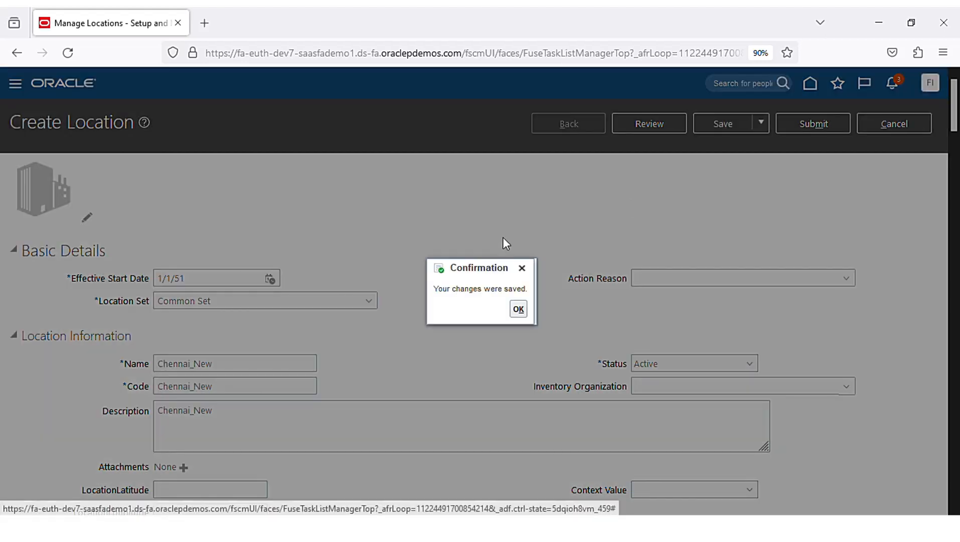
{"action": "left_click", "coordinate": [518, 310]}
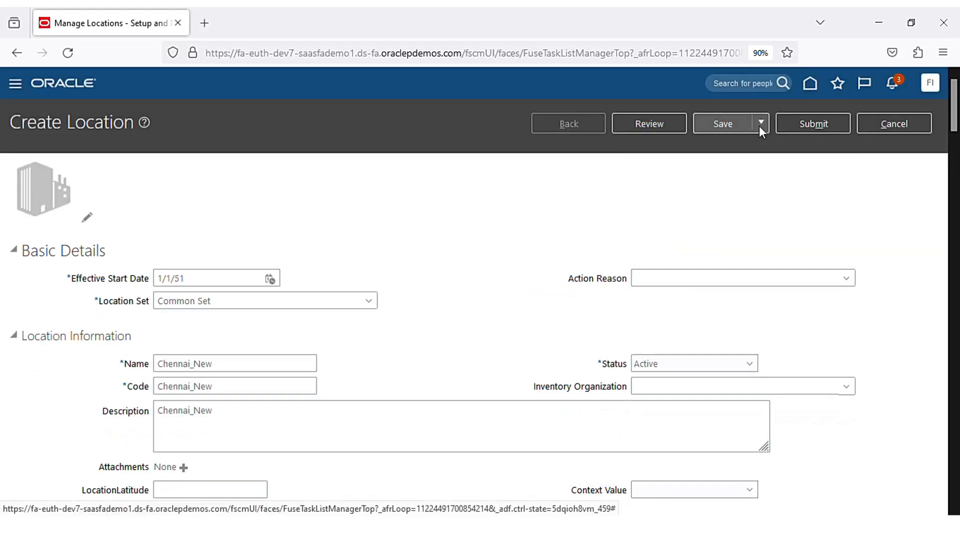
{"action": "left_click", "coordinate": [760, 124]}
{"action": "left_click", "coordinate": [767, 153]}
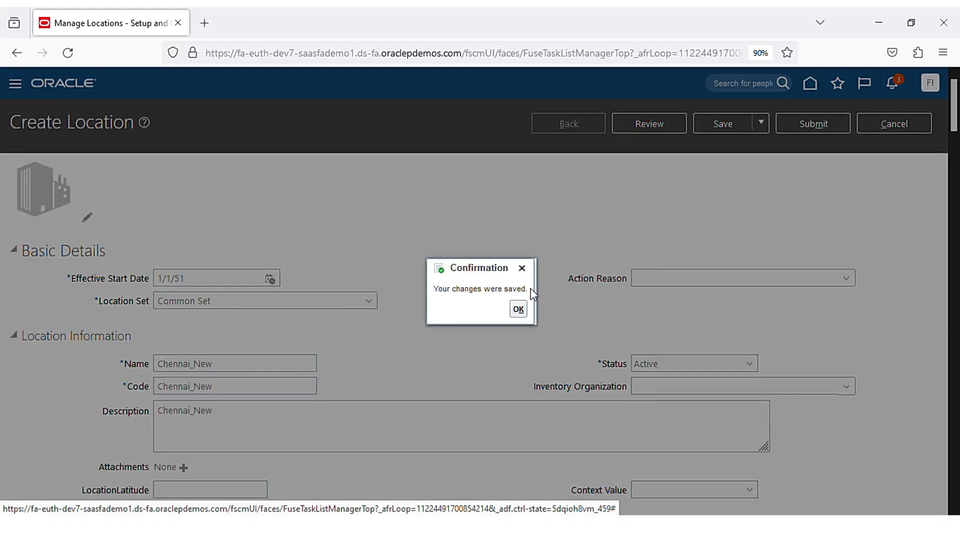
{"action": "left_click", "coordinate": [519, 310]}
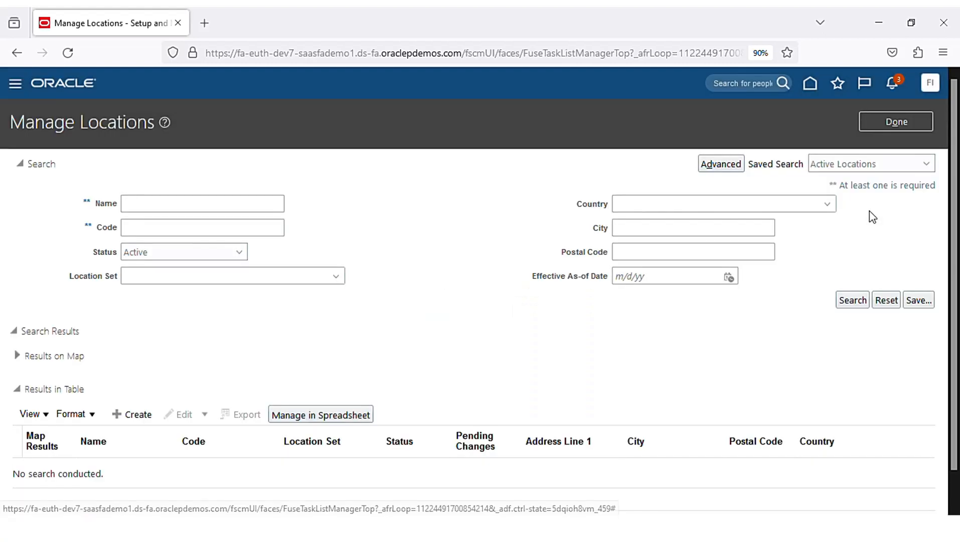
- Finish with locations and open Manage Legal Addresses under Legal Structures
{"action": "left_click", "coordinate": [897, 123]}
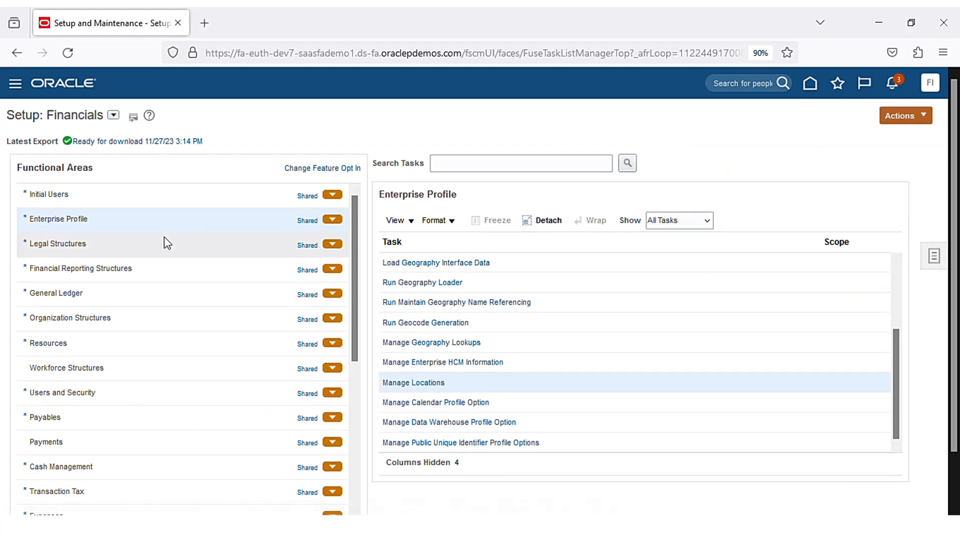
{"action": "left_click", "coordinate": [175, 253]}
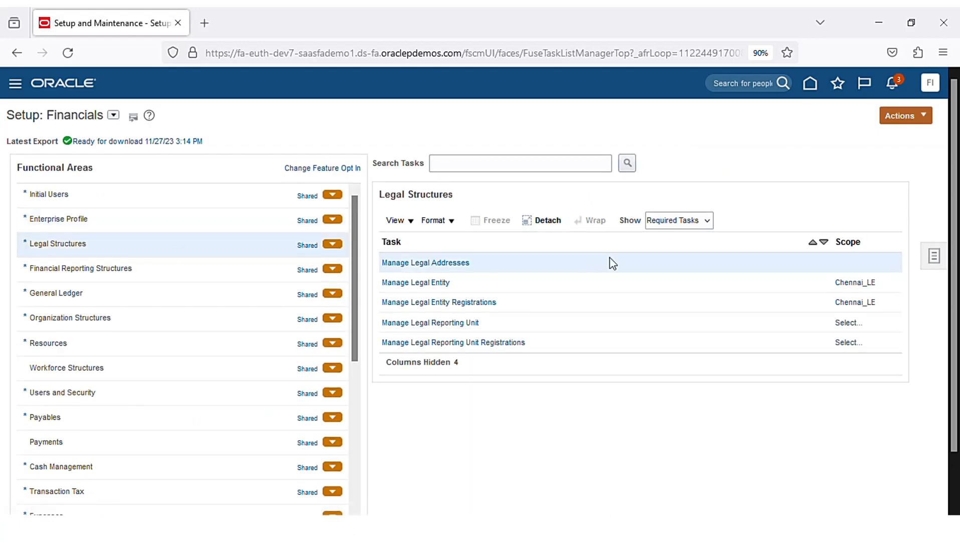
{"action": "left_click", "coordinate": [461, 265]}
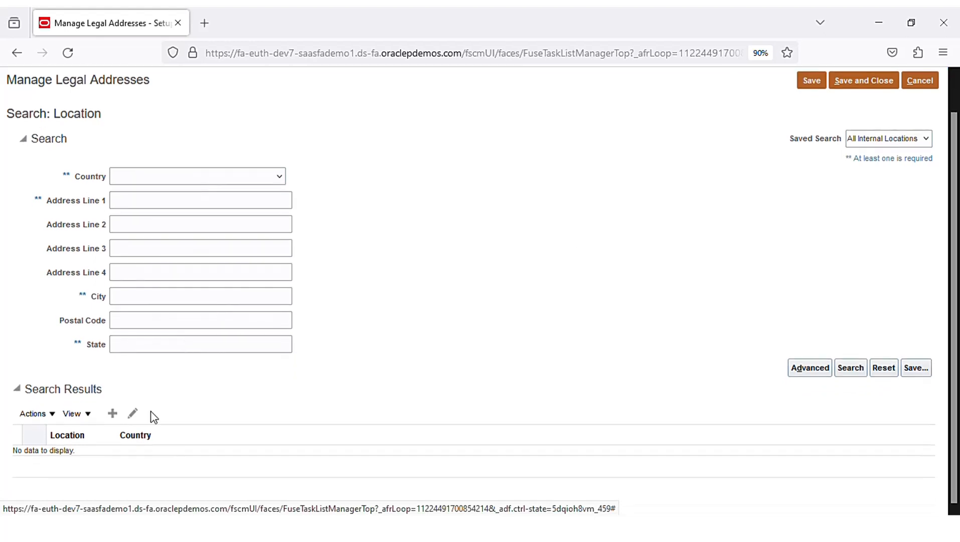
- Add a new legal address with country India and address line 'Mount road'
{"action": "left_click", "coordinate": [114, 416]}
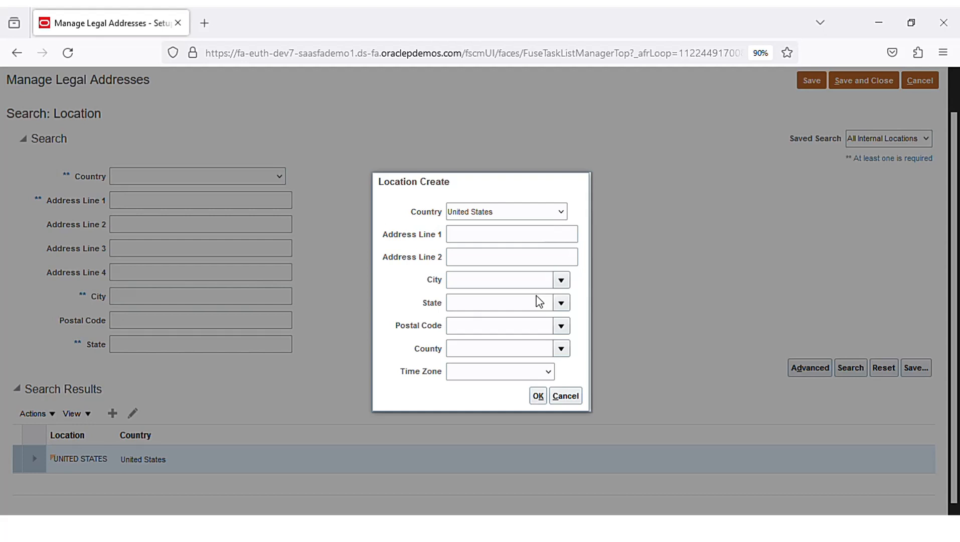
{"action": "left_click", "coordinate": [500, 303]}
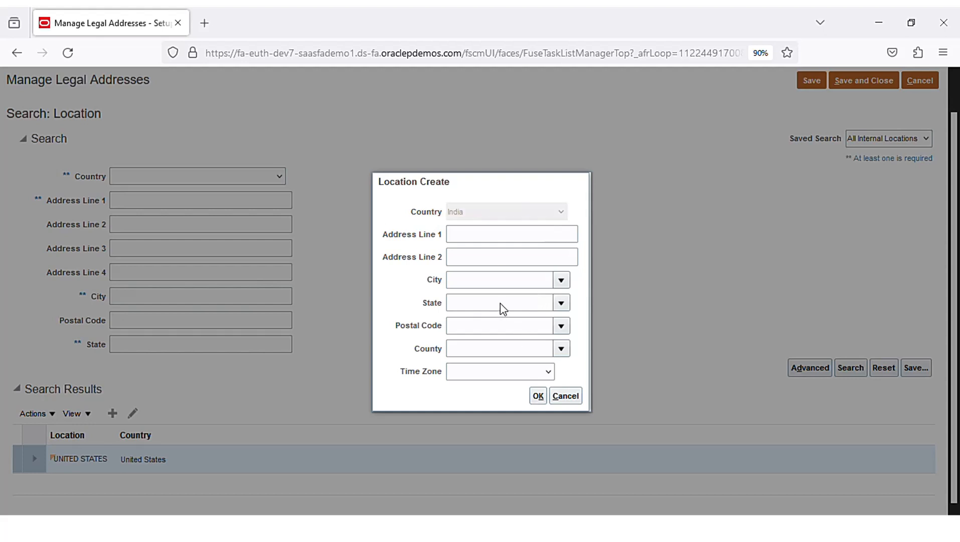
{"action": "left_click", "coordinate": [501, 242]}
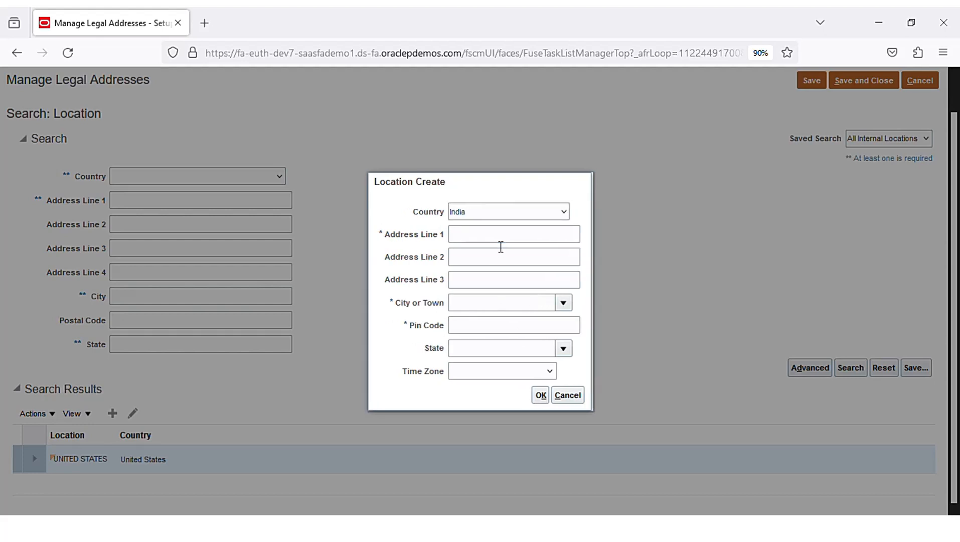
{"action": "left_click", "coordinate": [500, 247]}
{"action": "type", "text": "Mou"}
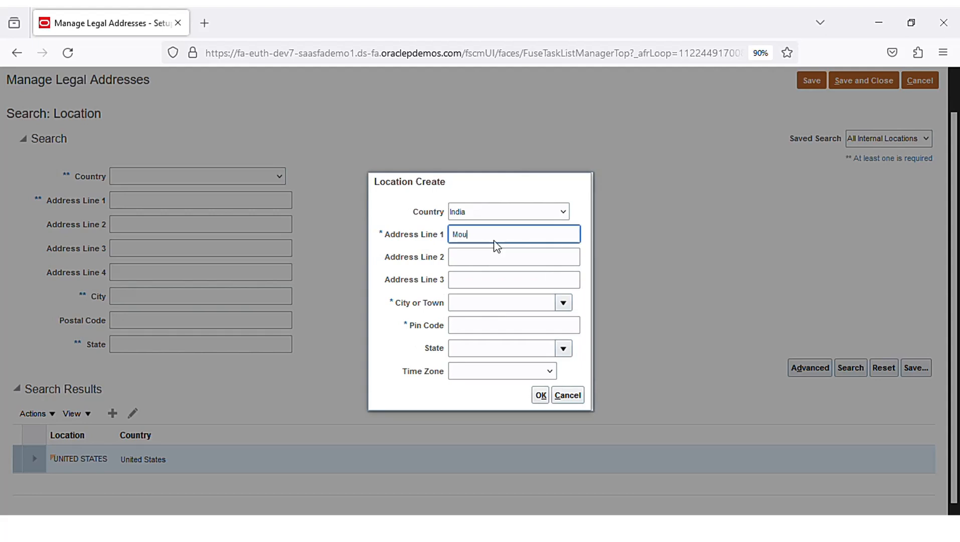
{"action": "type", "text": "nt road"}
{"action": "key", "text": "Tab"}
{"action": "key", "text": "Tab"}
{"action": "key", "text": "Tab"}
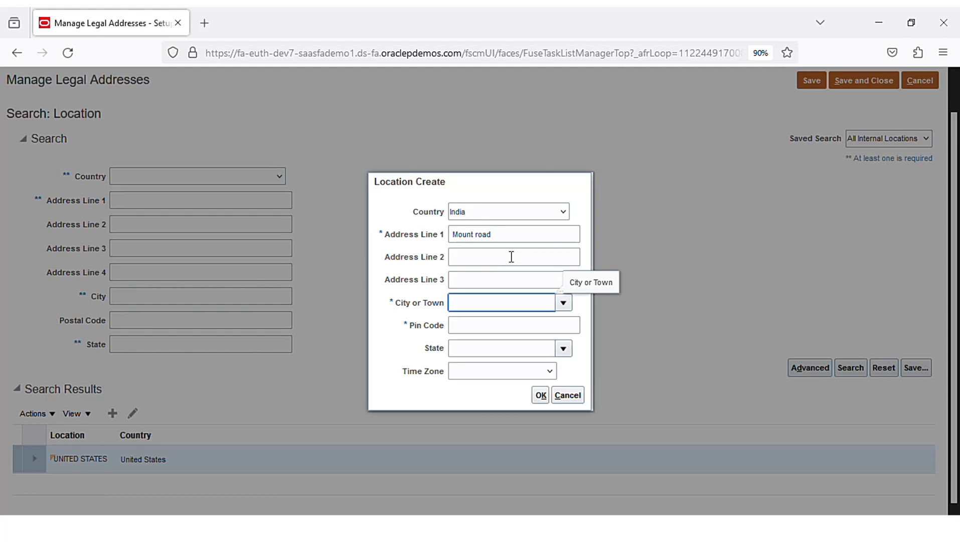
- Pick Chennai as the city, enter pin code 600012, and confirm the address
{"action": "left_click", "coordinate": [565, 305]}
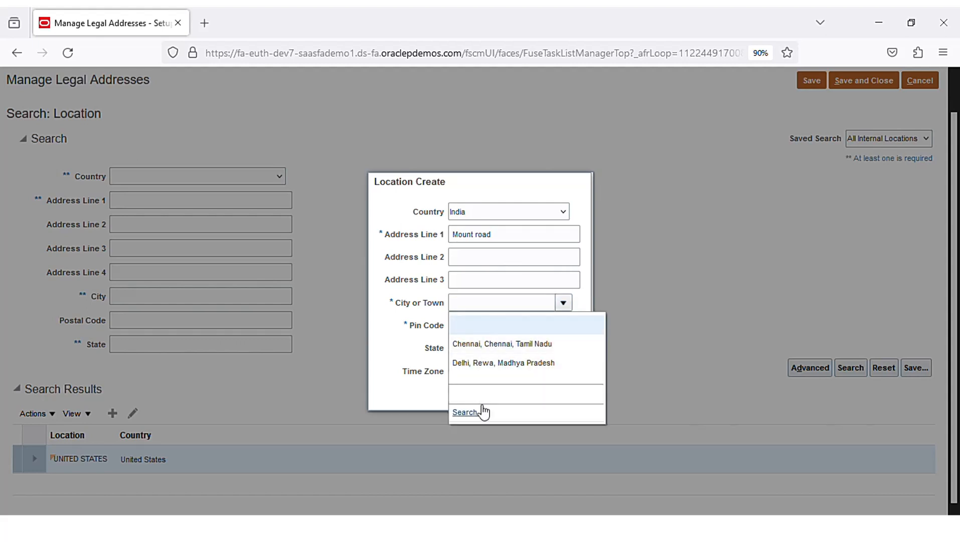
{"action": "left_click", "coordinate": [519, 351]}
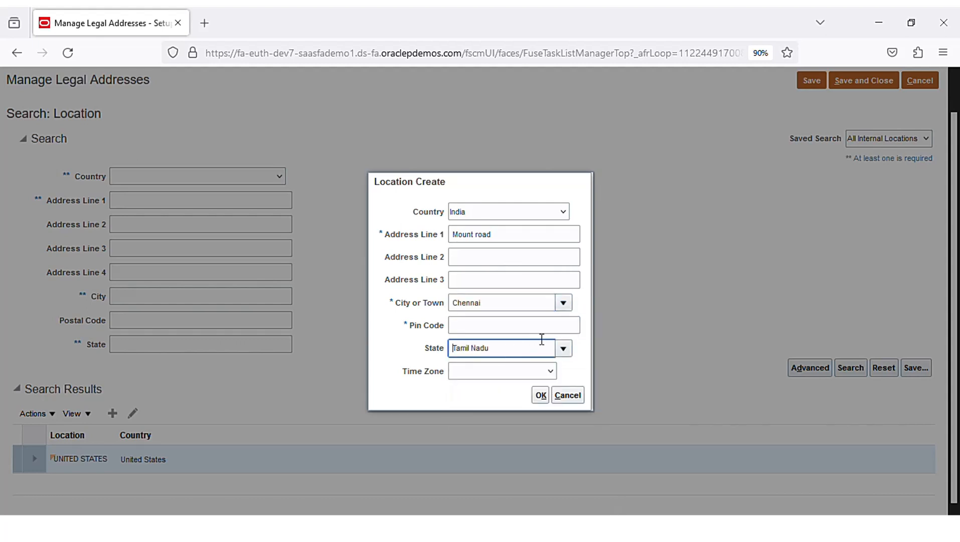
{"action": "left_click", "coordinate": [537, 335]}
{"action": "type", "text": "600012"}
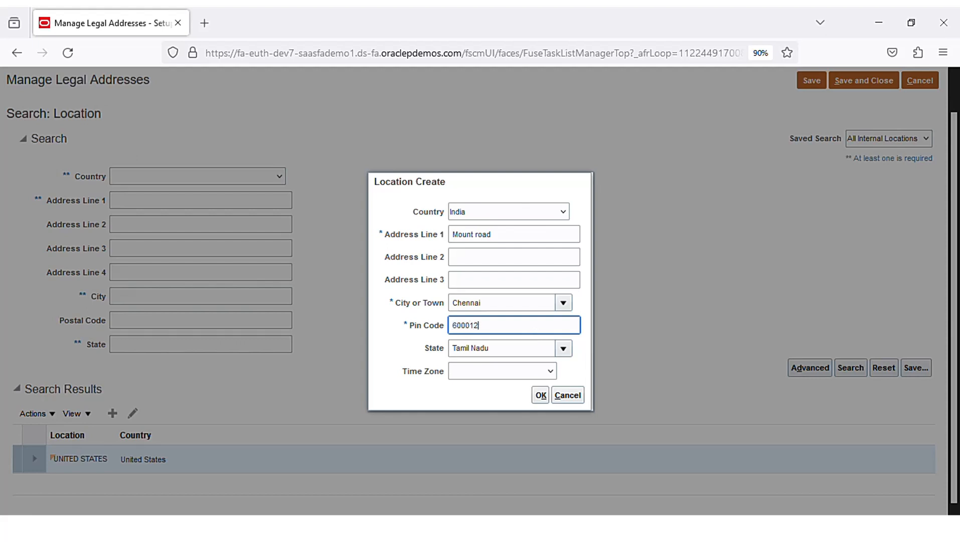
{"action": "key", "text": "Tab"}
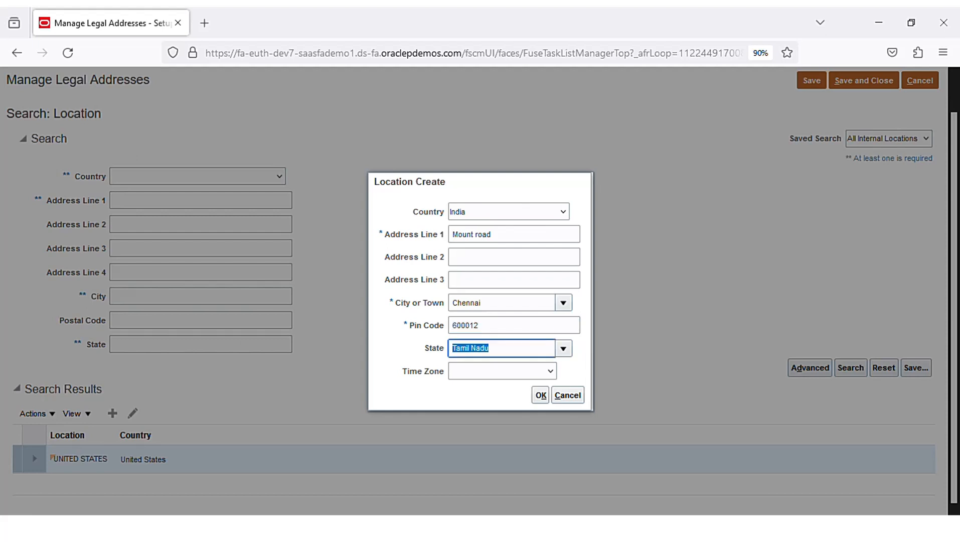
{"action": "left_click", "coordinate": [541, 395]}
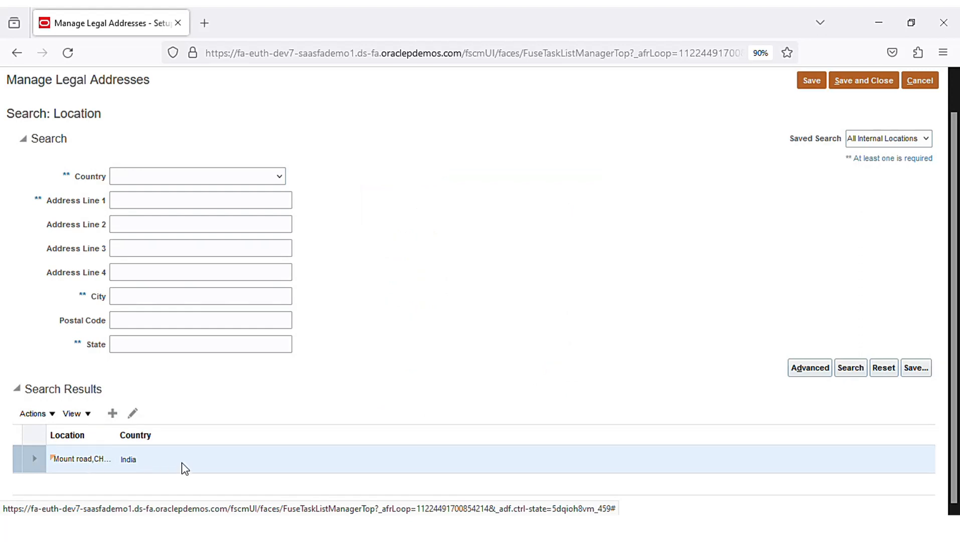
{"action": "scroll", "coordinate": [623, 338], "scroll_direction": "up", "scroll_amount": 2}
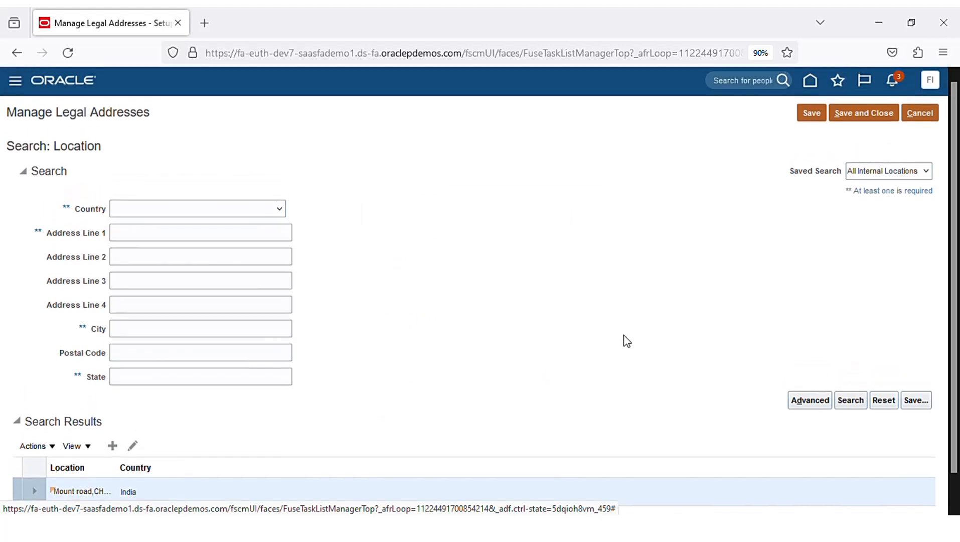
- Save and close the legal address, then show all Legal Structures tasks
{"action": "left_click", "coordinate": [871, 118]}
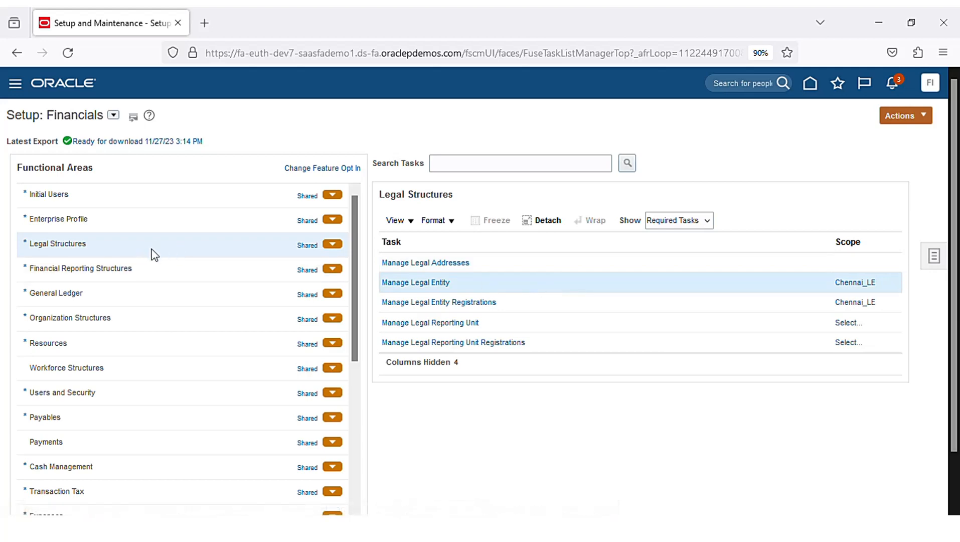
{"action": "left_click", "coordinate": [430, 283]}
{"action": "left_click", "coordinate": [856, 284]}
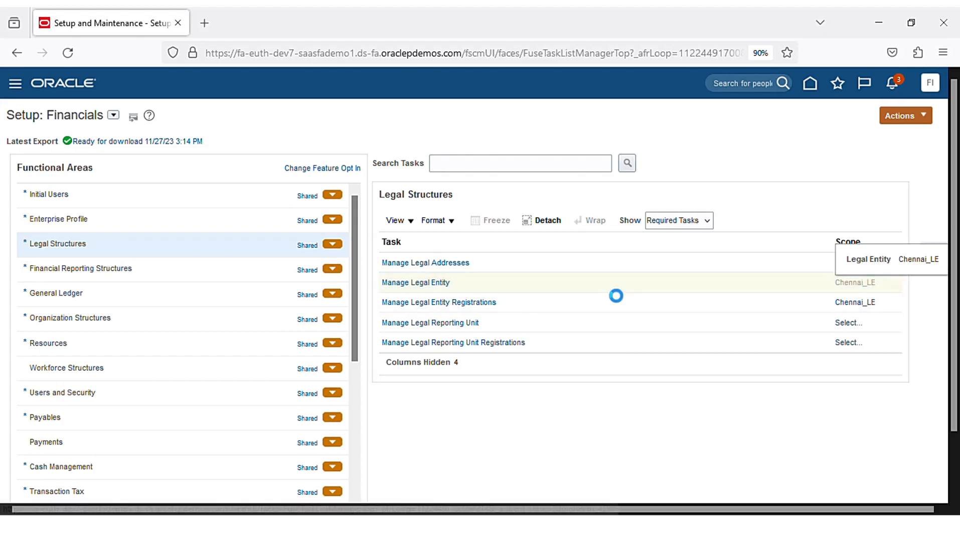
{"action": "left_click", "coordinate": [707, 221]}
{"action": "left_click", "coordinate": [697, 238]}
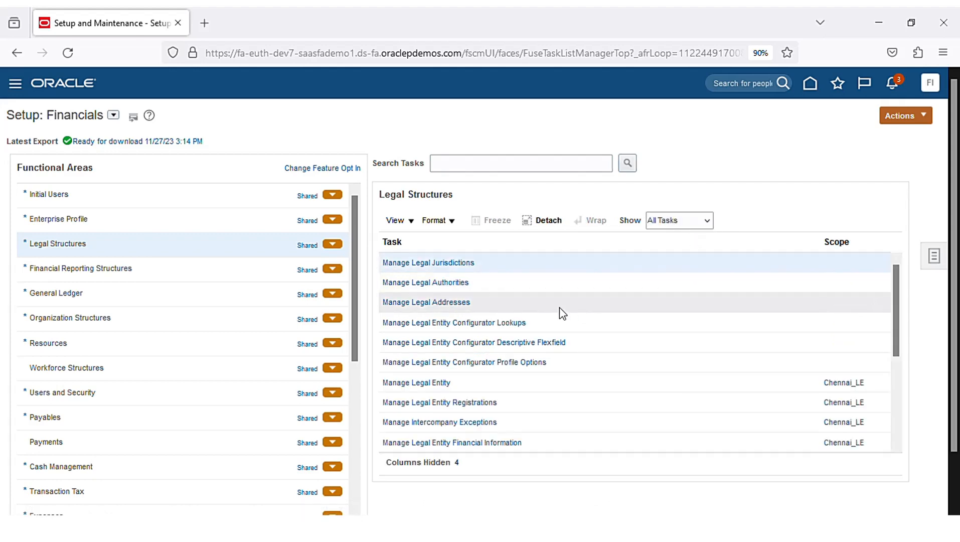
- Set the Manage Legal Entity scope to Create New and go to the task
{"action": "left_click", "coordinate": [633, 388]}
{"action": "left_click", "coordinate": [846, 386]}
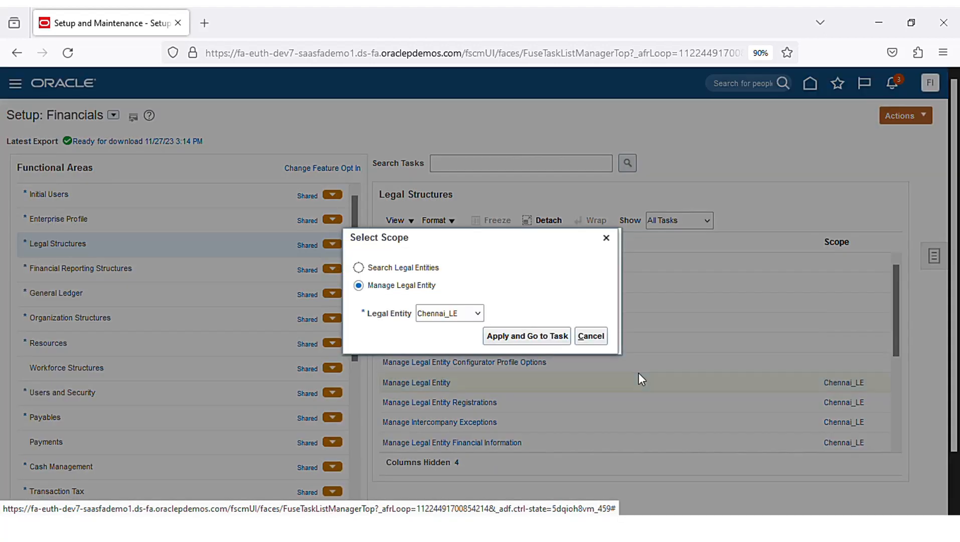
{"action": "left_click", "coordinate": [479, 313]}
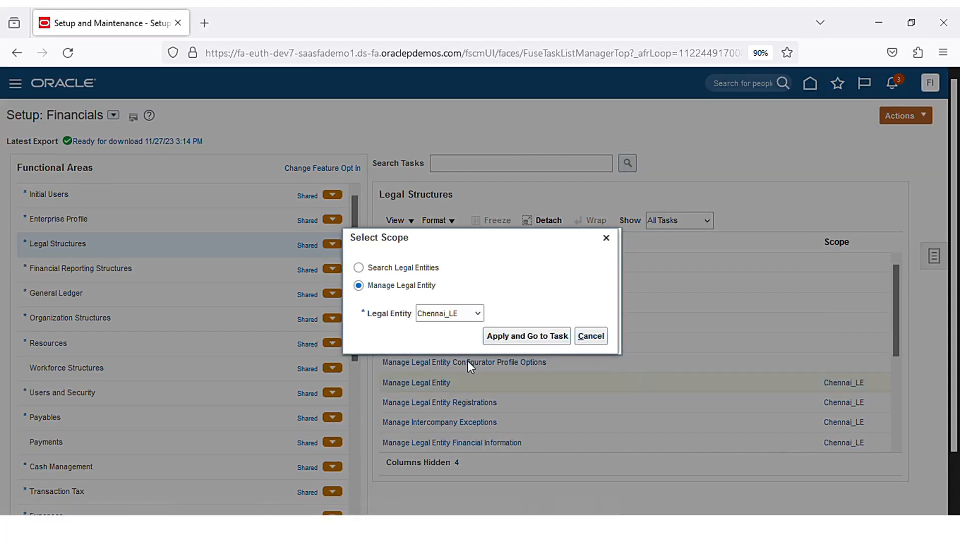
{"action": "left_click", "coordinate": [469, 365]}
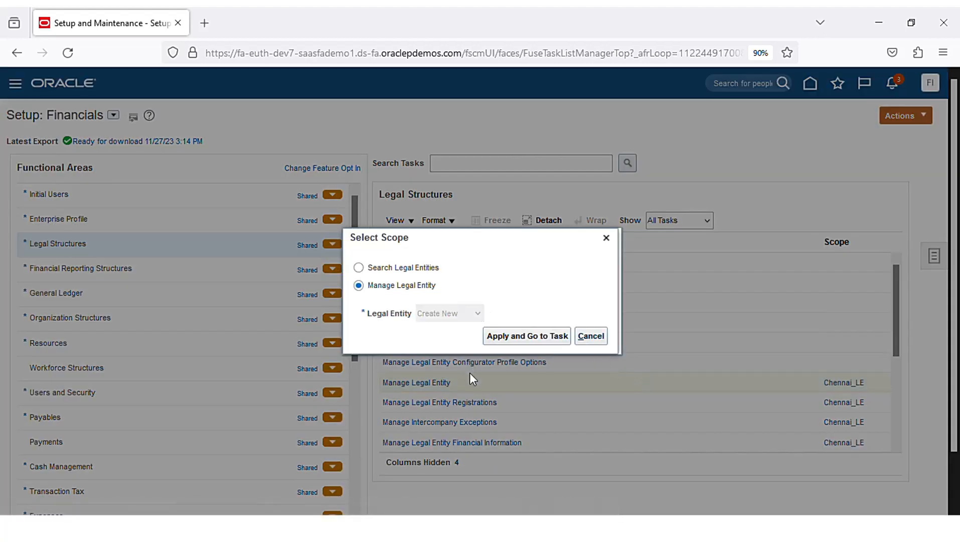
{"action": "left_click", "coordinate": [533, 336]}
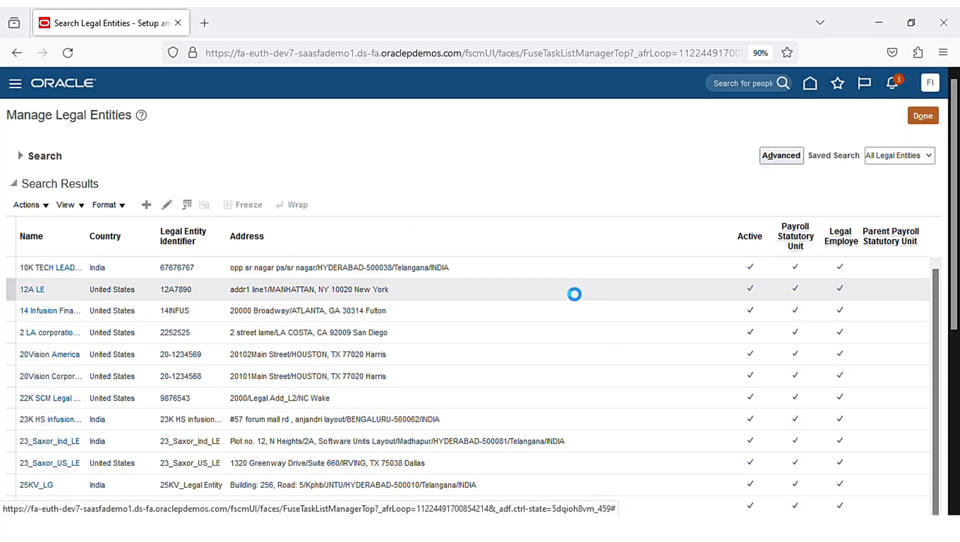
- Start a new legal entity with country India
{"action": "left_click", "coordinate": [146, 207]}
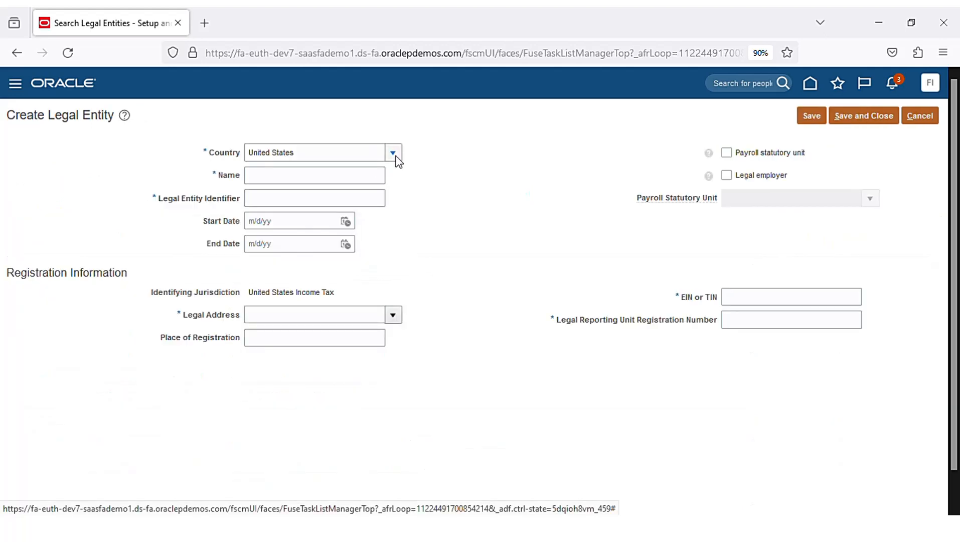
{"action": "left_click", "coordinate": [395, 156]}
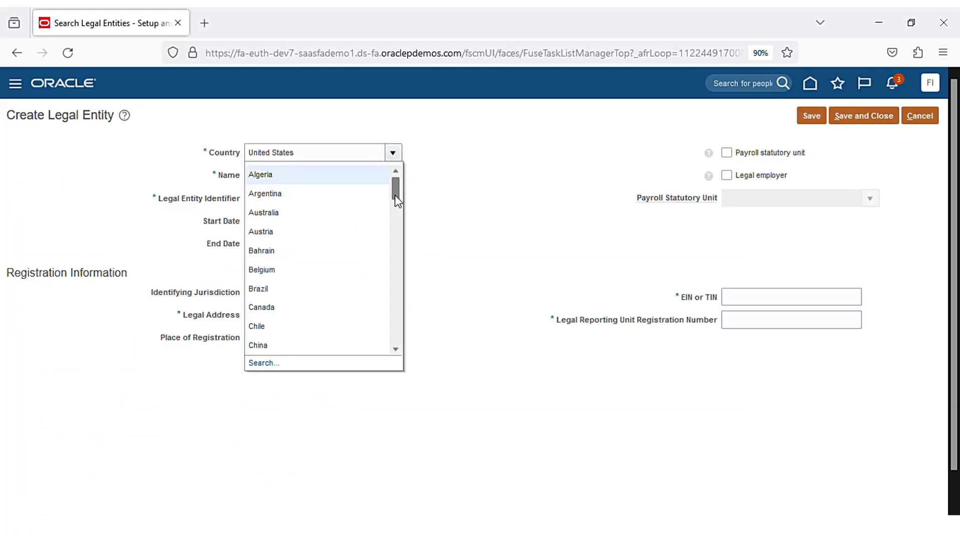
{"action": "left_click_drag", "start_coordinate": [395, 194], "coordinate": [396, 236]}
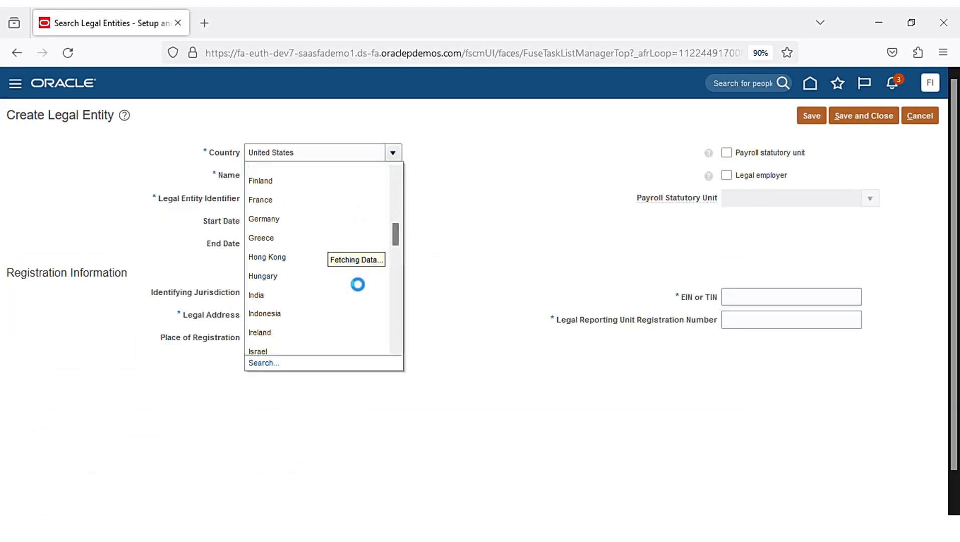
{"action": "left_click", "coordinate": [325, 300]}
- Set the legal entity name and identifier to ChennaiNew_LE
{"action": "left_click", "coordinate": [356, 183]}
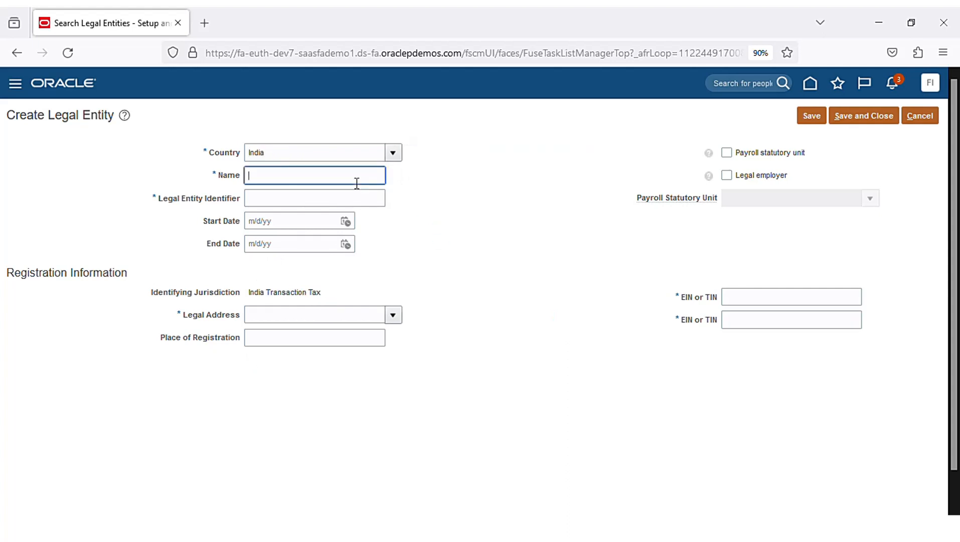
{"action": "type", "text": "Chennai_New_LE"}
{"action": "key", "text": "ctrl+a"}
{"action": "key", "text": "ctrl+c"}
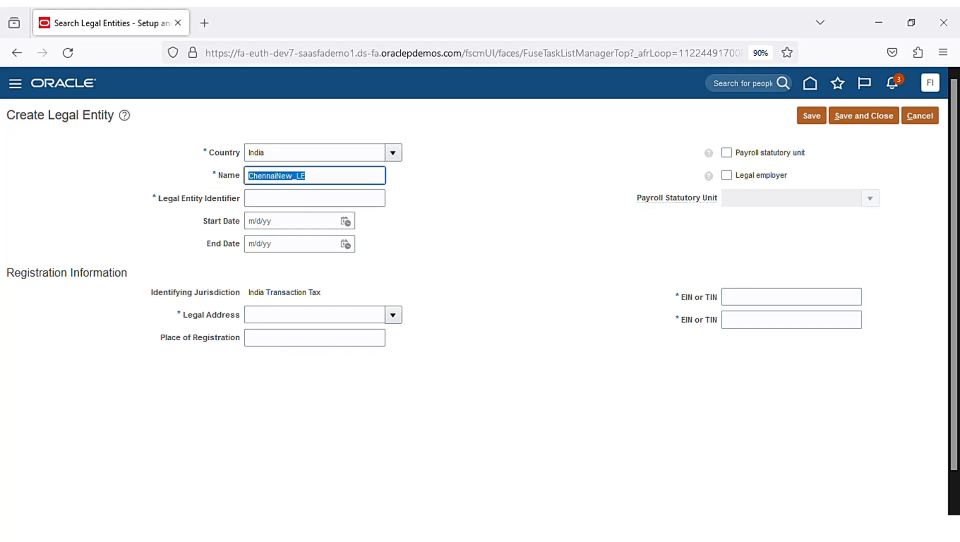
{"action": "left_click", "coordinate": [334, 200]}
{"action": "key", "text": "ctrl+v"}
{"action": "left_click", "coordinate": [475, 260]}
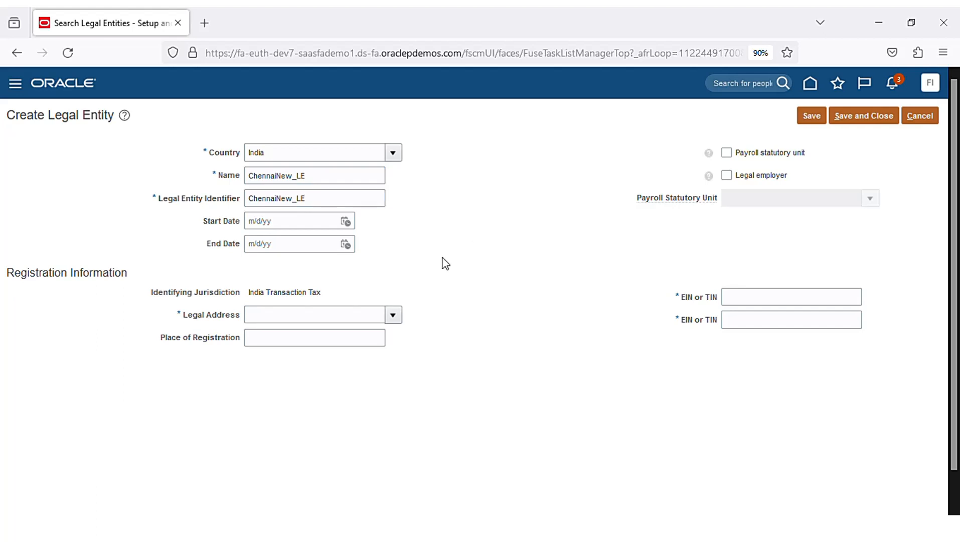
{"action": "left_click", "coordinate": [394, 316]}
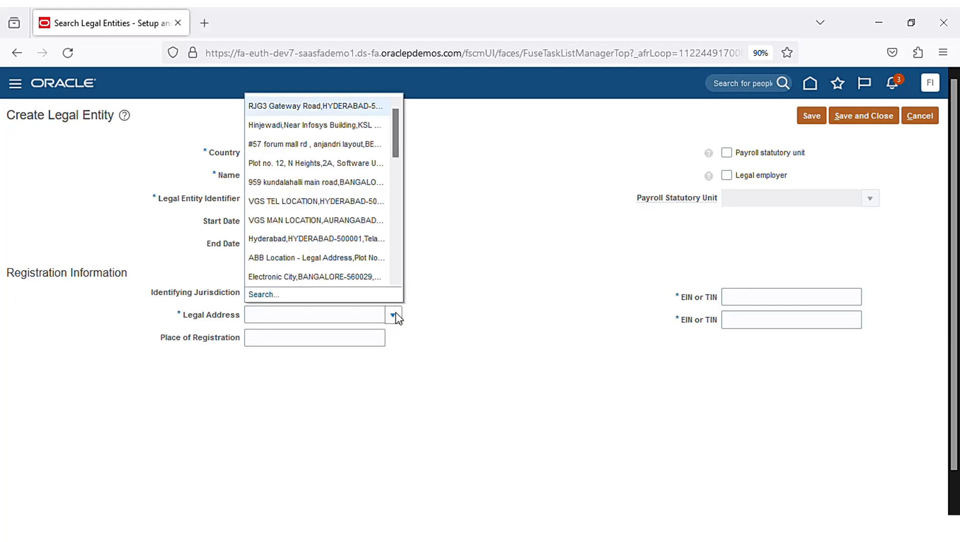
- Search addresses by city 'Chen' and choose the Mount road, Chennai legal address
{"action": "left_click", "coordinate": [271, 296]}
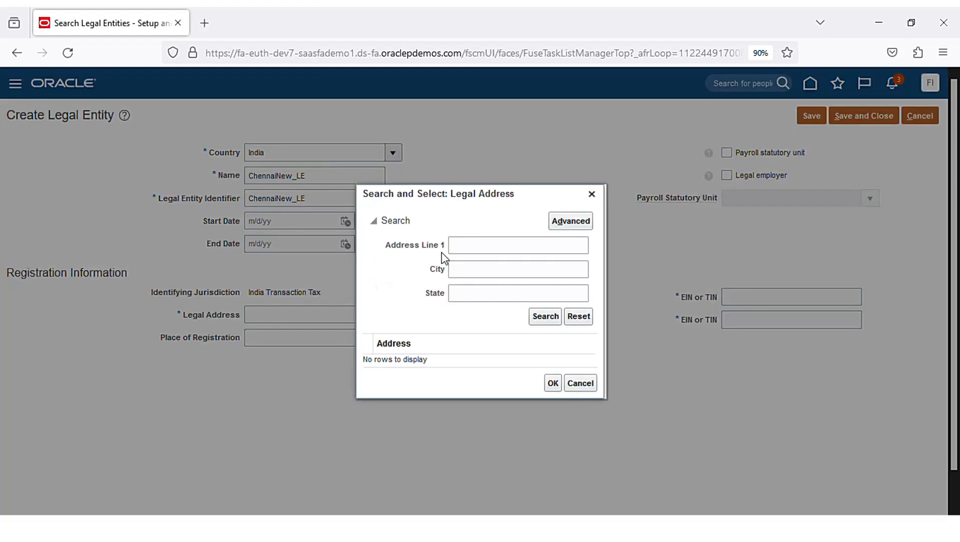
{"action": "left_click", "coordinate": [504, 252]}
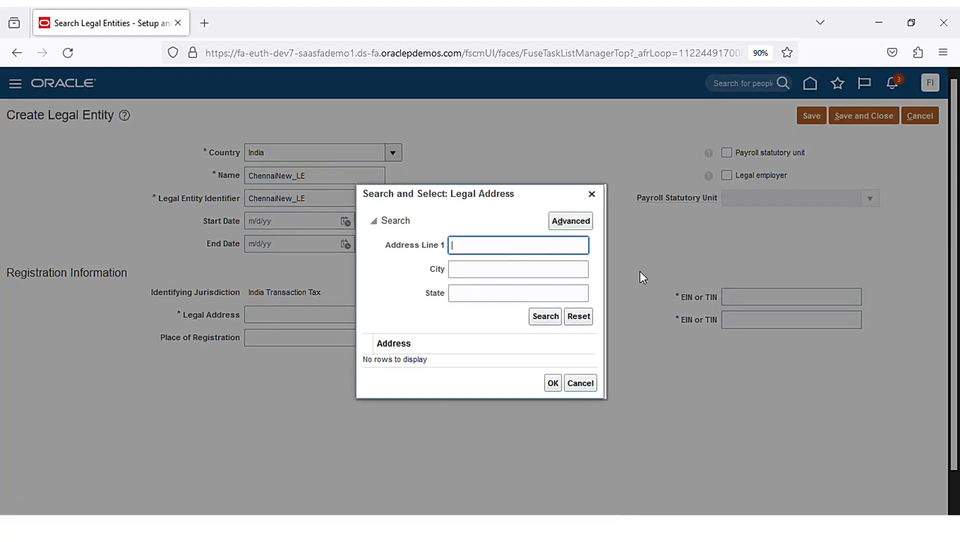
{"action": "left_click", "coordinate": [535, 274]}
{"action": "type", "text": "Chen"}
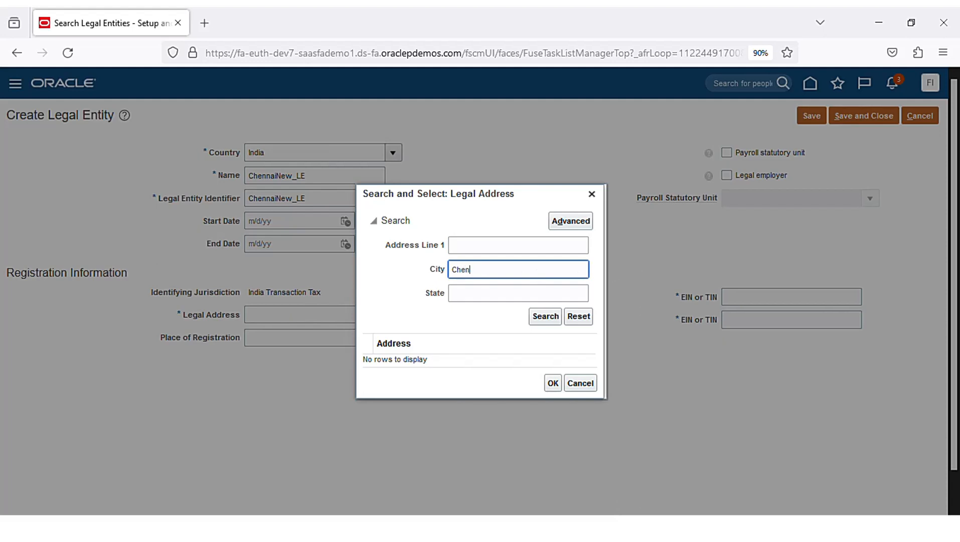
{"action": "key", "text": "Return"}
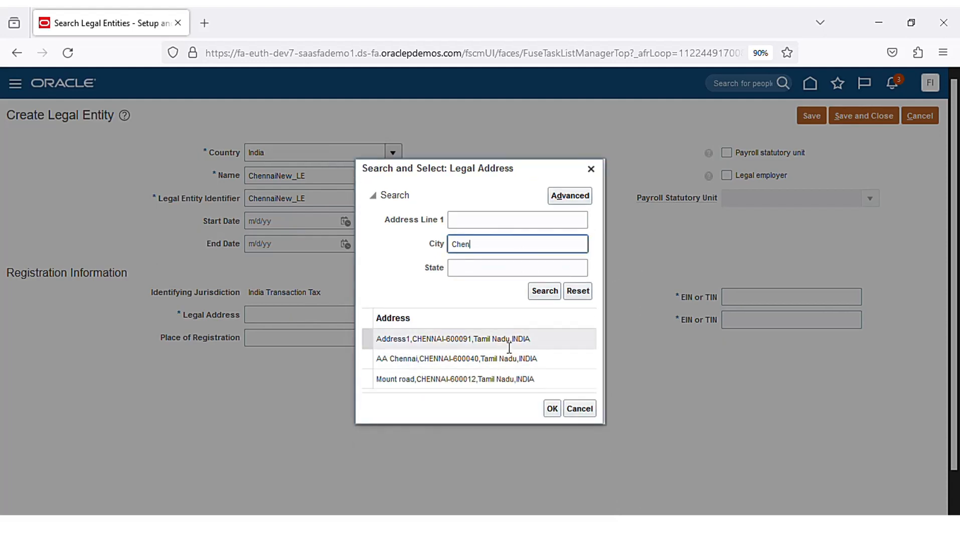
{"action": "double_click", "coordinate": [494, 380]}
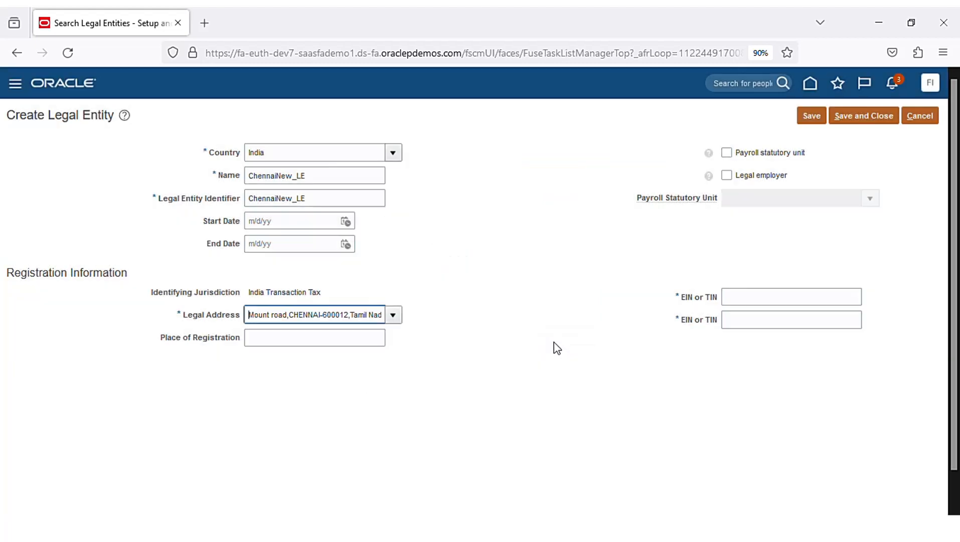
- Fill in both EIN or TIN numbers and save and close the legal entity
{"action": "left_click", "coordinate": [776, 300]}
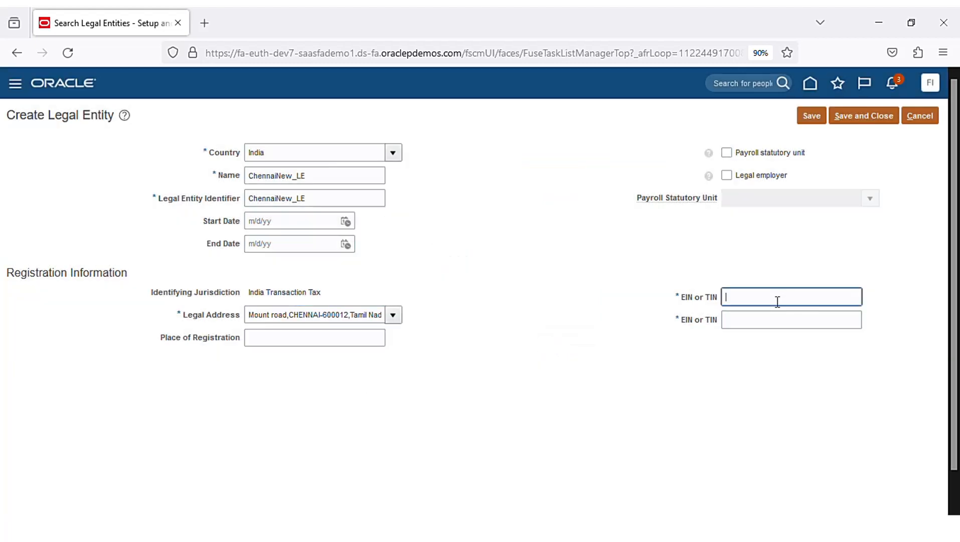
{"action": "type", "text": "123456789"}
{"action": "key", "text": "Tab"}
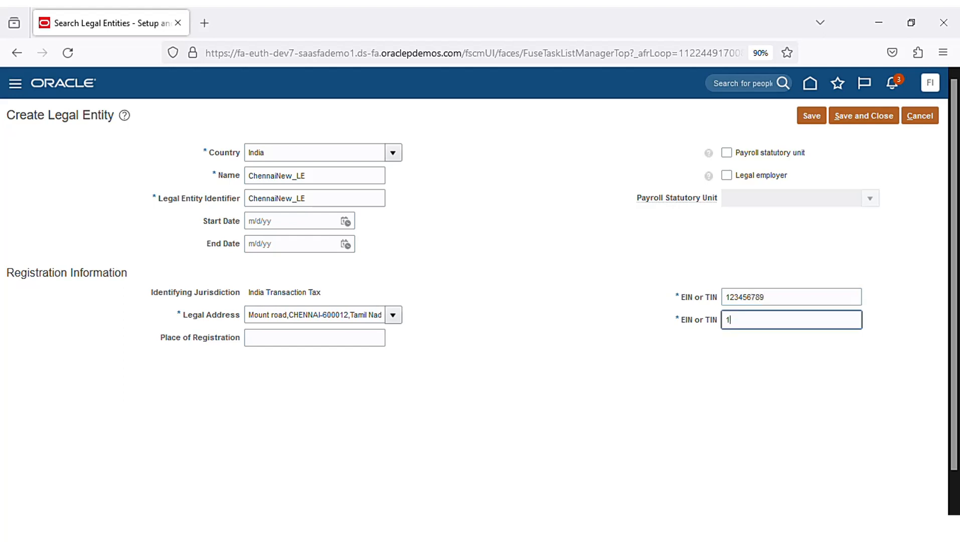
{"action": "type", "text": "12445678"}
{"action": "left_click", "coordinate": [856, 119]}
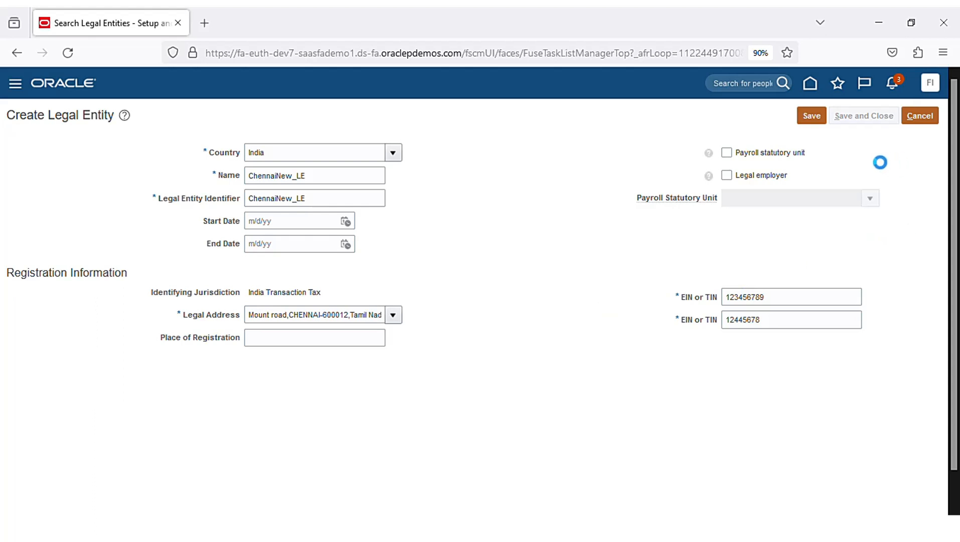
- Save the new legal entity and change the Legal Structures scope to Select and Add
{"action": "left_click", "coordinate": [810, 118]}
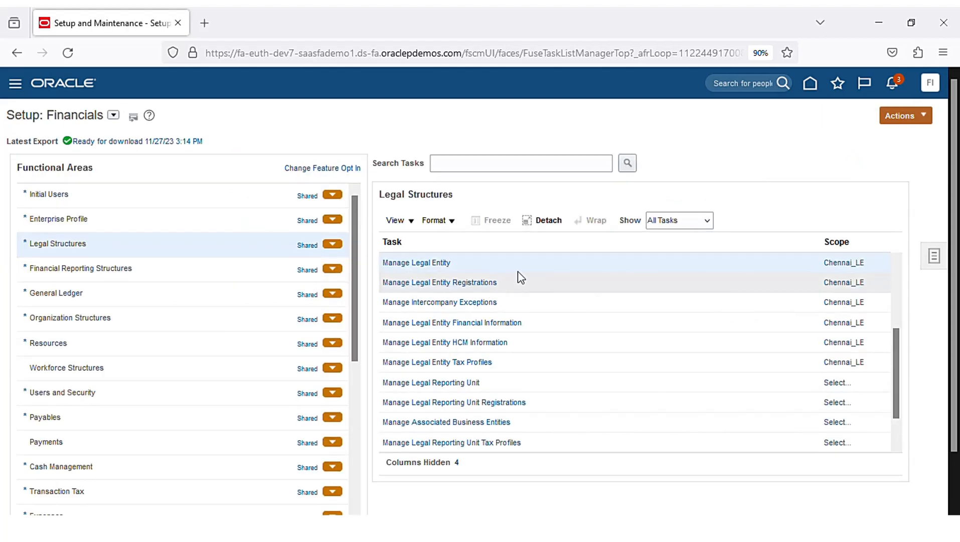
{"action": "left_click", "coordinate": [852, 265]}
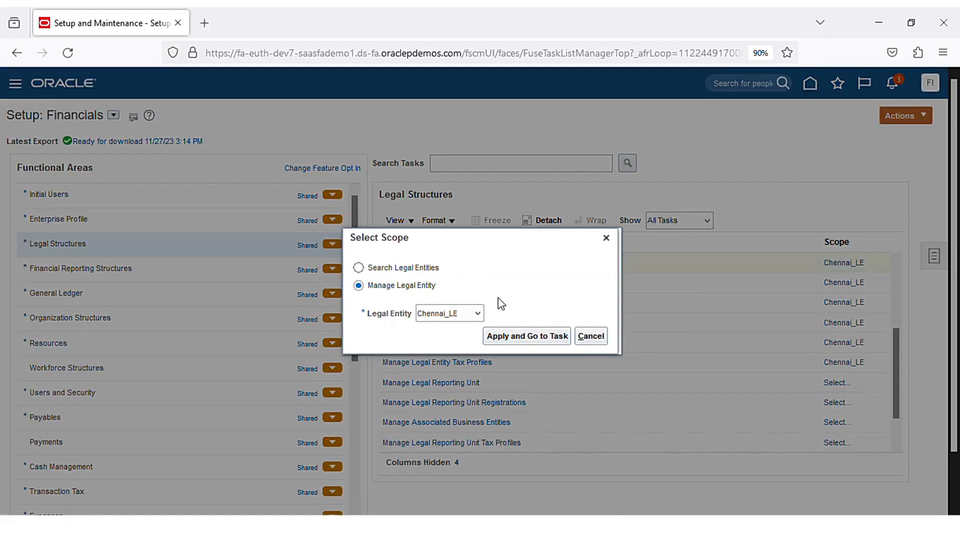
{"action": "left_click", "coordinate": [479, 315]}
{"action": "left_click", "coordinate": [470, 362]}
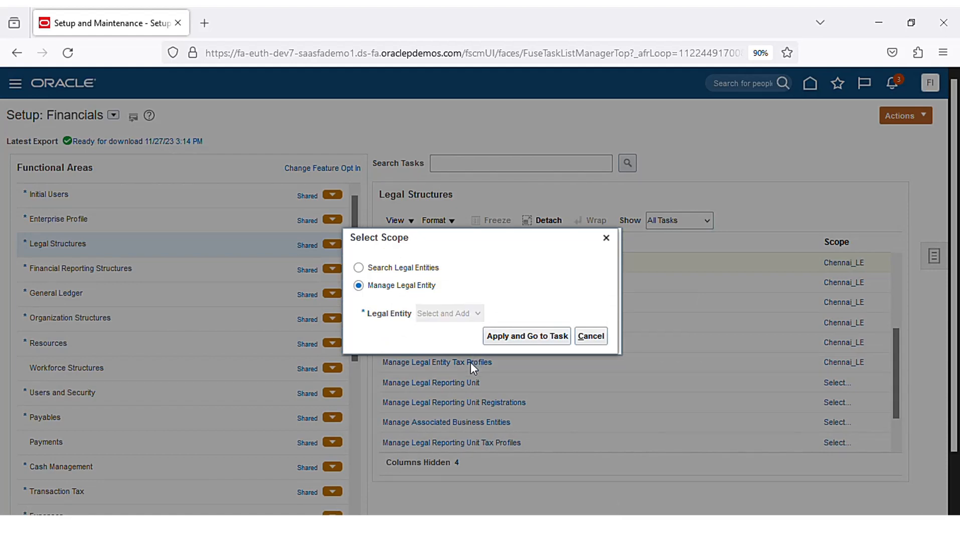
{"action": "left_click", "coordinate": [537, 341]}
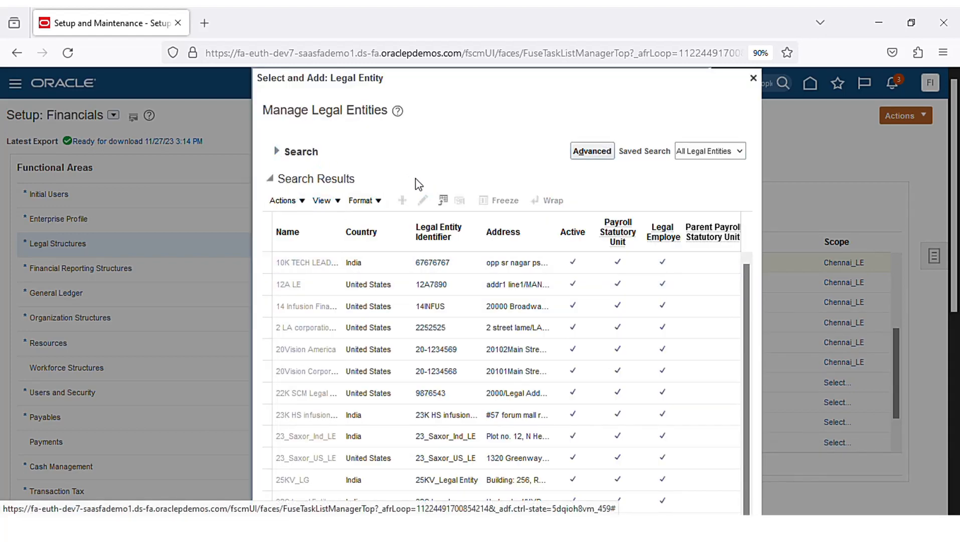
- Search legal entities for 'Chennai' and select ChennaiNew_LE as the scope
{"action": "left_click", "coordinate": [277, 151]}
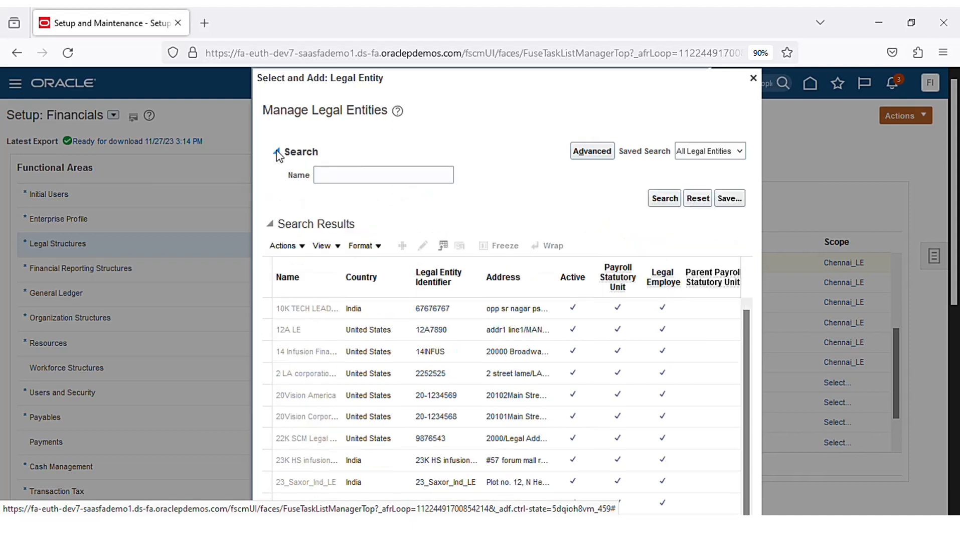
{"action": "left_click", "coordinate": [276, 152]}
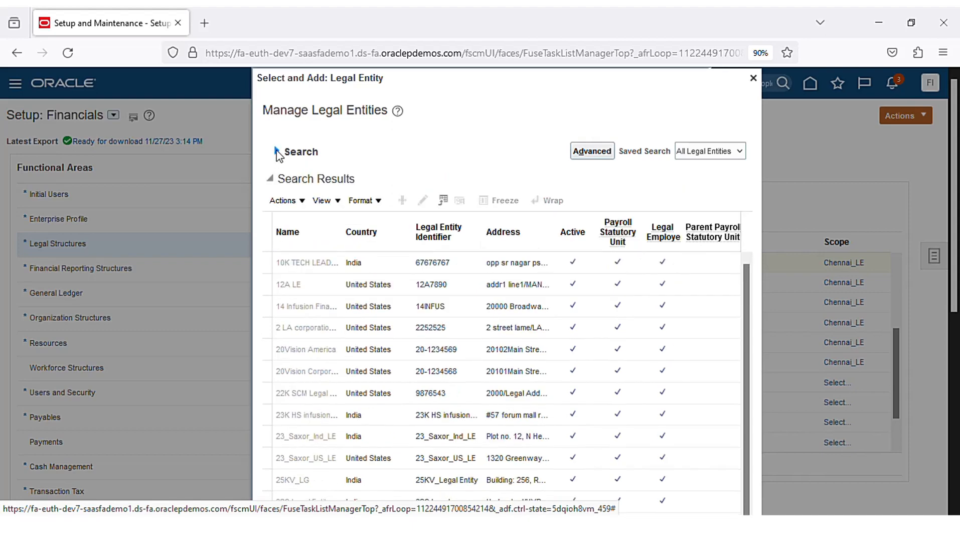
{"action": "left_click", "coordinate": [276, 152]}
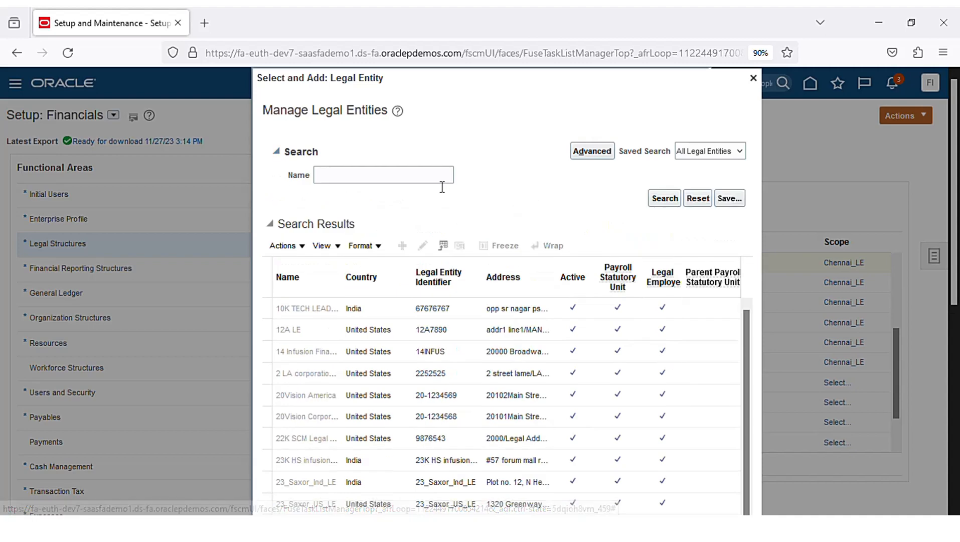
{"action": "left_click", "coordinate": [441, 177]}
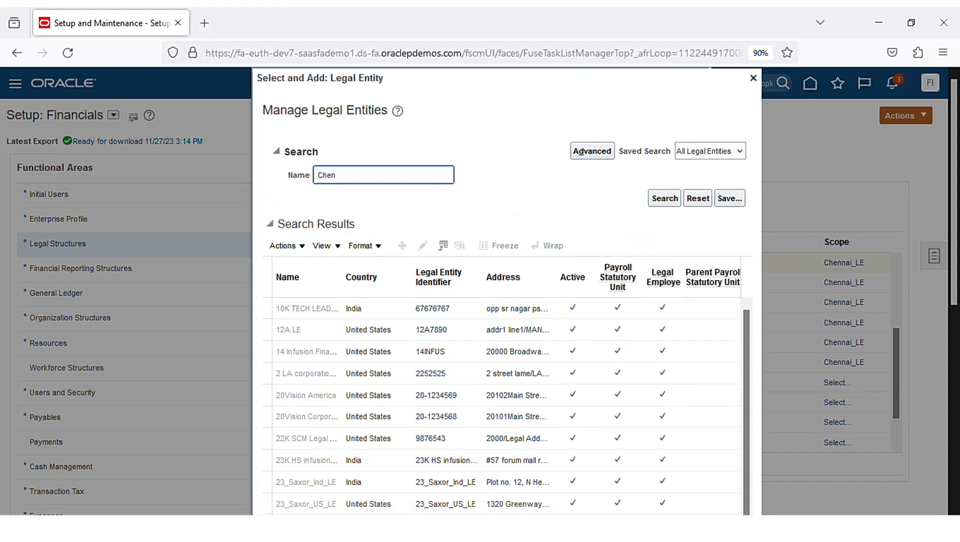
{"action": "key", "text": "Return"}
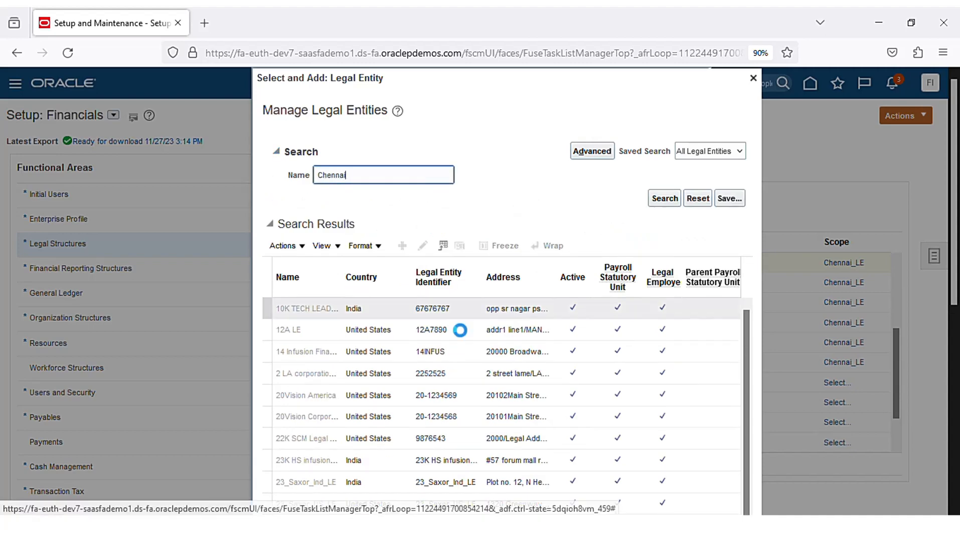
{"action": "double_click", "coordinate": [378, 353]}
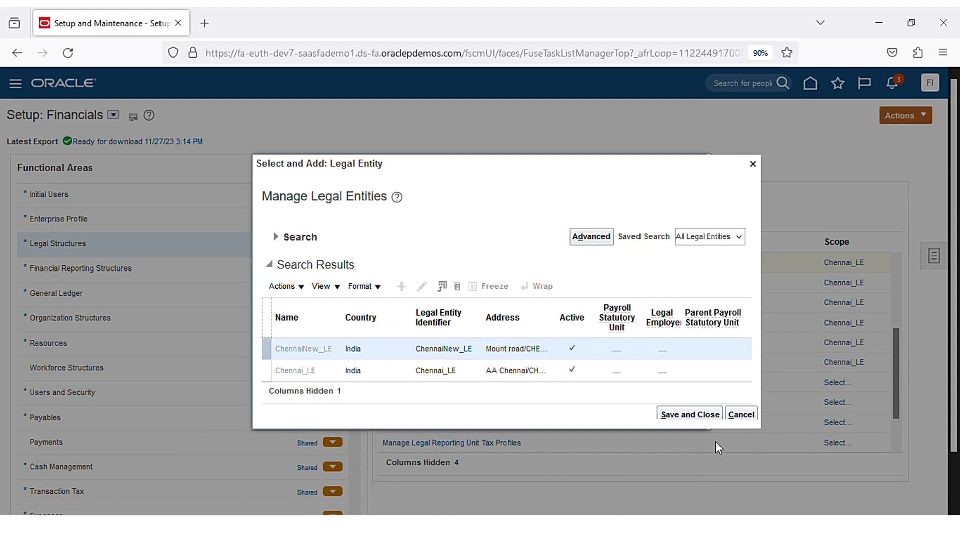
{"action": "left_click", "coordinate": [702, 414]}
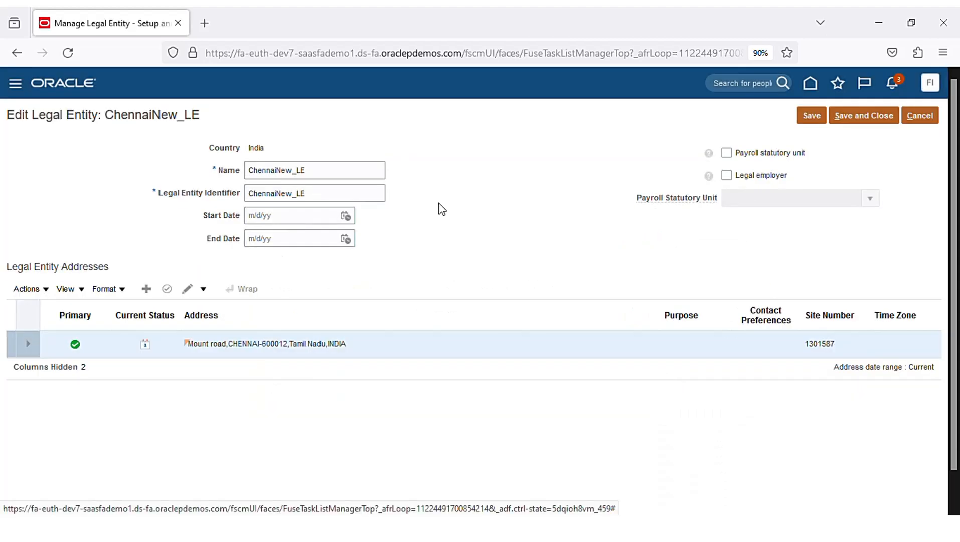
- Save and close the ChennaiNew_LE legal entity details
{"action": "left_click", "coordinate": [867, 120]}
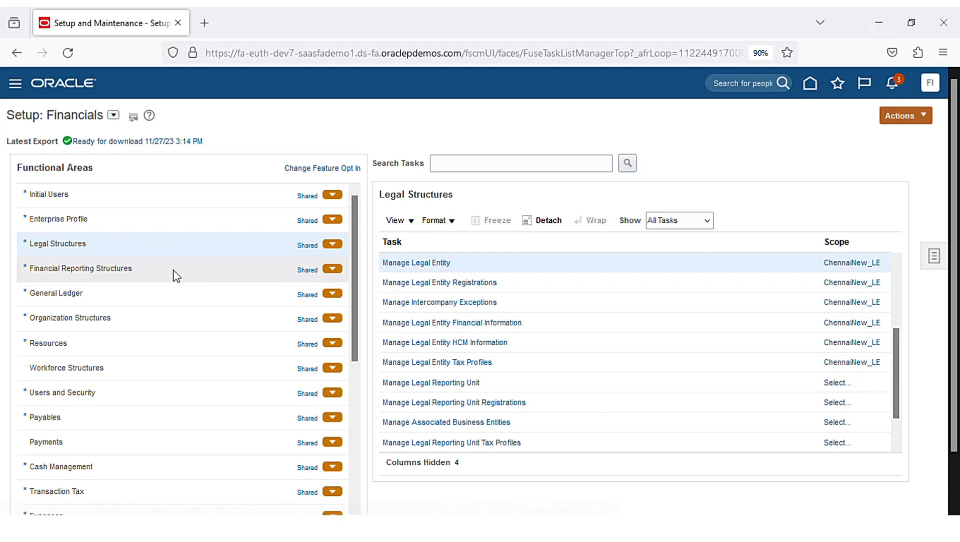
- Show the Financial Reporting Structures tasks and select Manage Accounting Calendars
{"action": "left_click", "coordinate": [203, 278]}
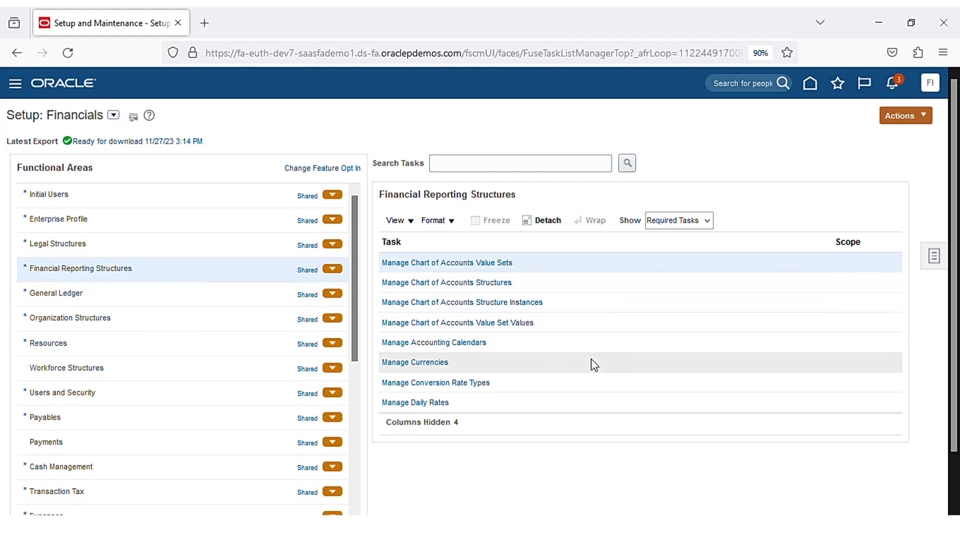
{"action": "left_click", "coordinate": [605, 353]}
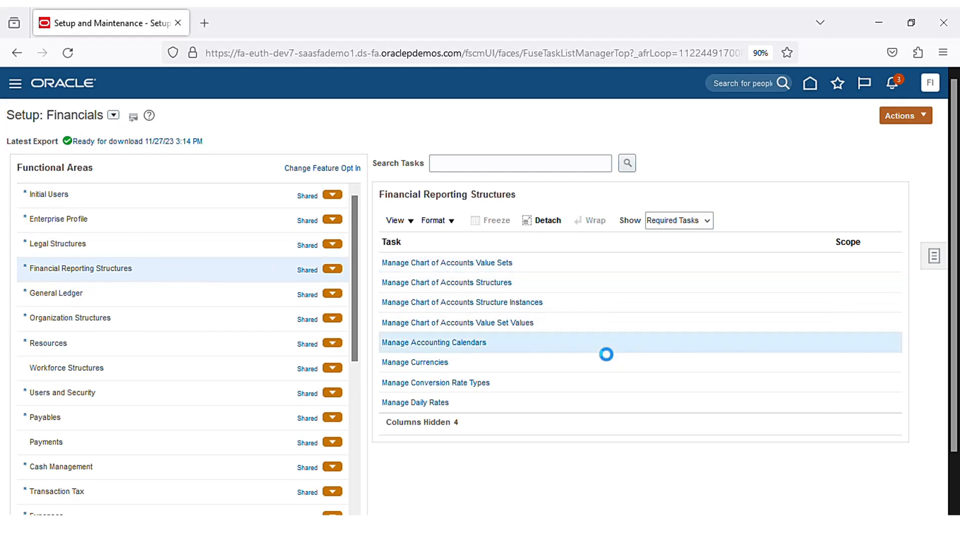
- Create a new accounting calendar named ChennaiNew_Cal, reusing the name as its description
{"action": "left_click", "coordinate": [454, 346]}
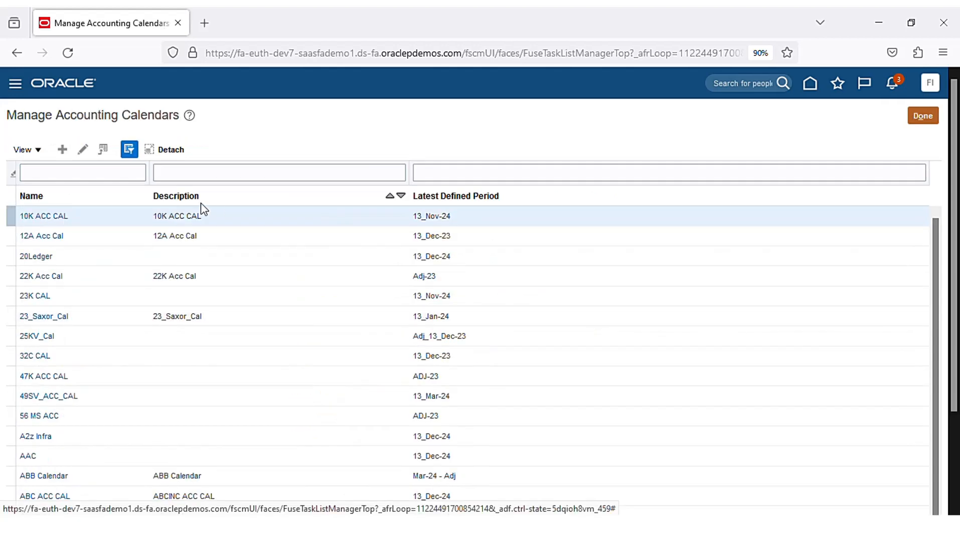
{"action": "left_click", "coordinate": [62, 149]}
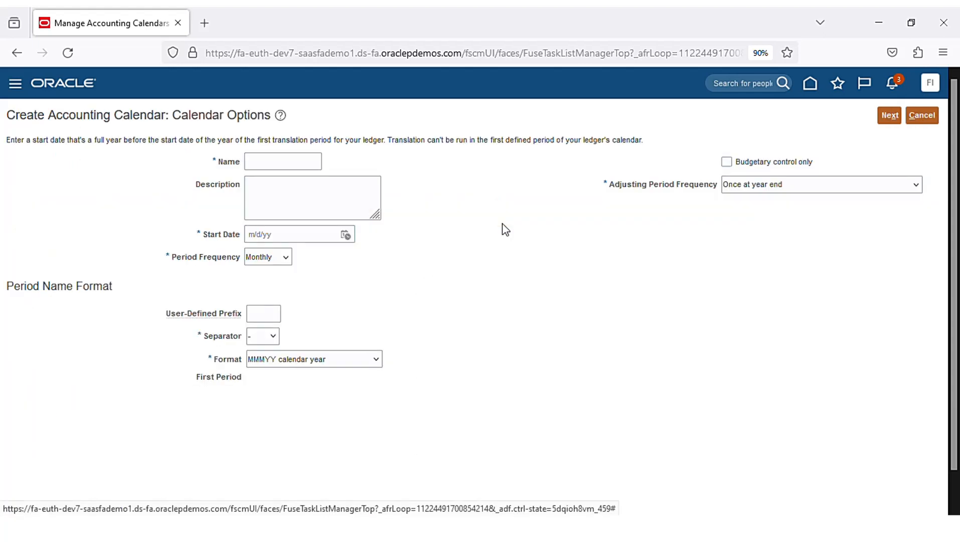
{"action": "left_click", "coordinate": [298, 164]}
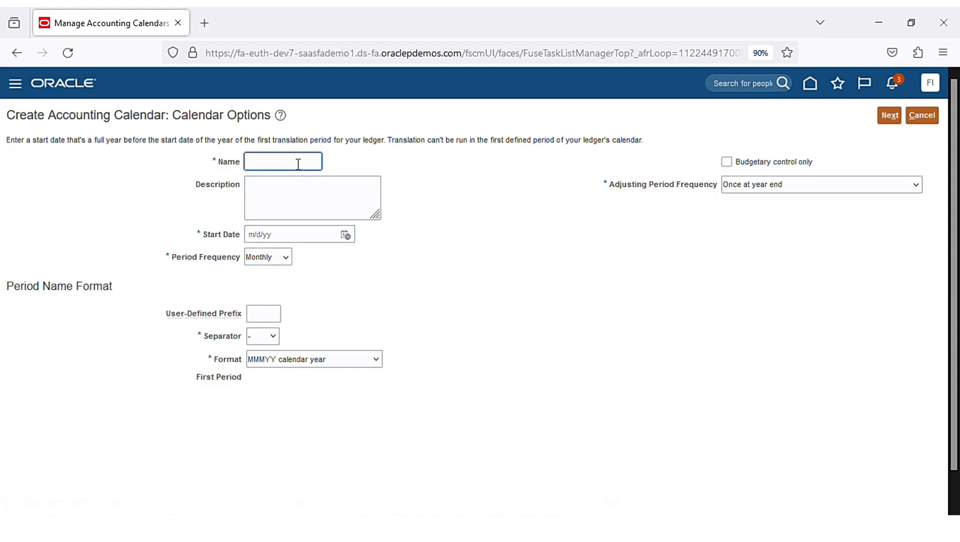
{"action": "type", "text": "ChennaiNew_Cal"}
{"action": "key", "text": "ctrl+a"}
{"action": "key", "text": "ctrl+c"}
{"action": "left_click", "coordinate": [296, 195]}
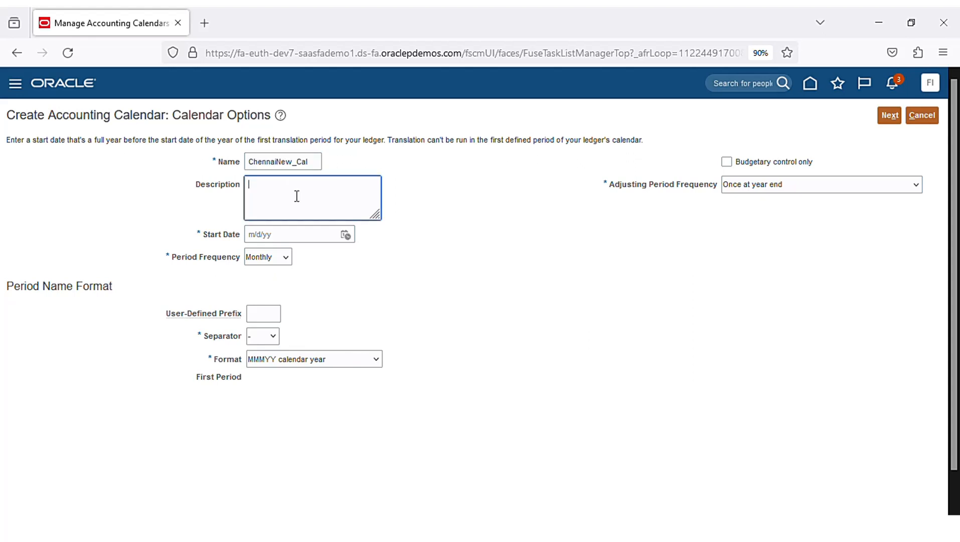
{"action": "key", "text": "ctrl+v"}
- Set the calendar start date to 1 January 2023
{"action": "left_click", "coordinate": [346, 236]}
{"action": "left_click", "coordinate": [419, 263]}
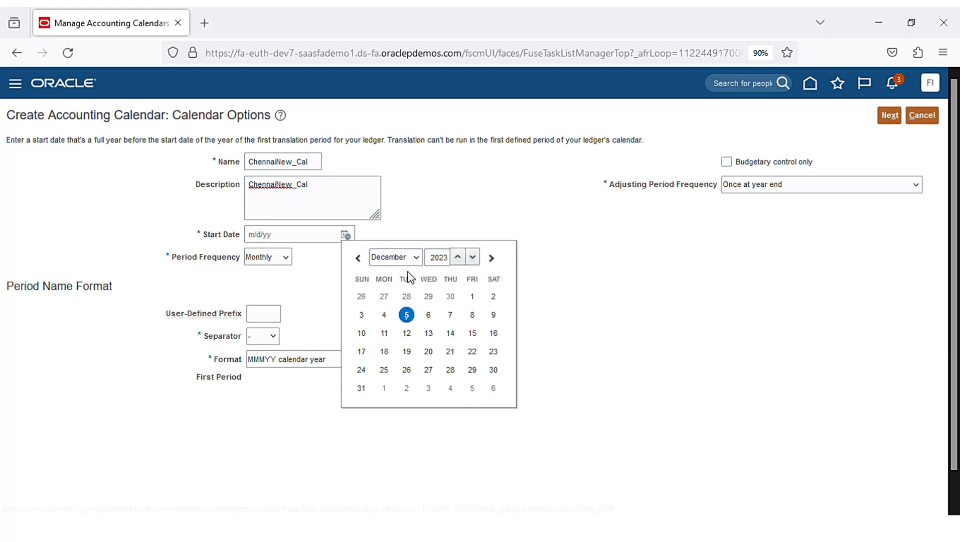
{"action": "left_click", "coordinate": [407, 275]}
{"action": "left_click", "coordinate": [361, 296]}
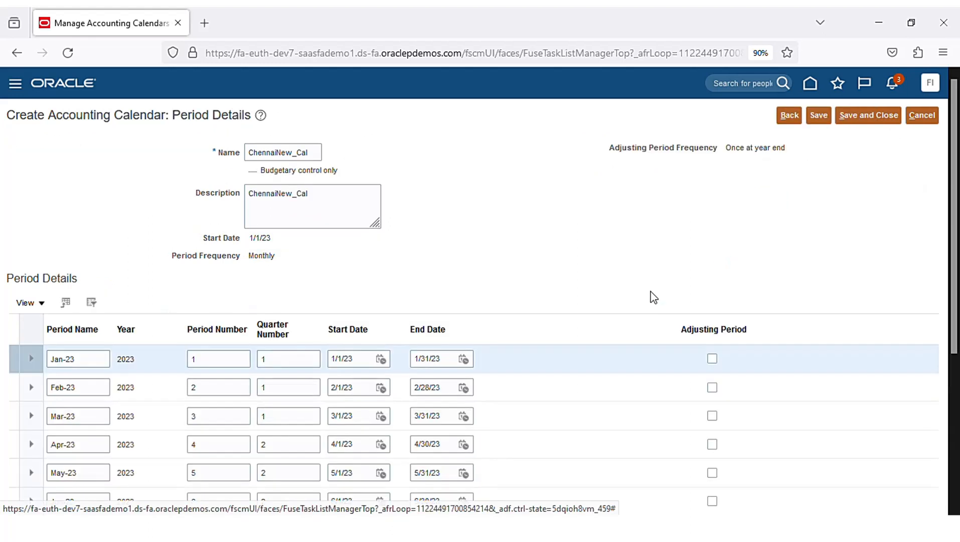
- Review the generated monthly periods, save ChennaiNew_Cal, and close Manage Accounting Calendars
{"action": "scroll", "coordinate": [436, 331], "scroll_direction": "down", "scroll_amount": 3}
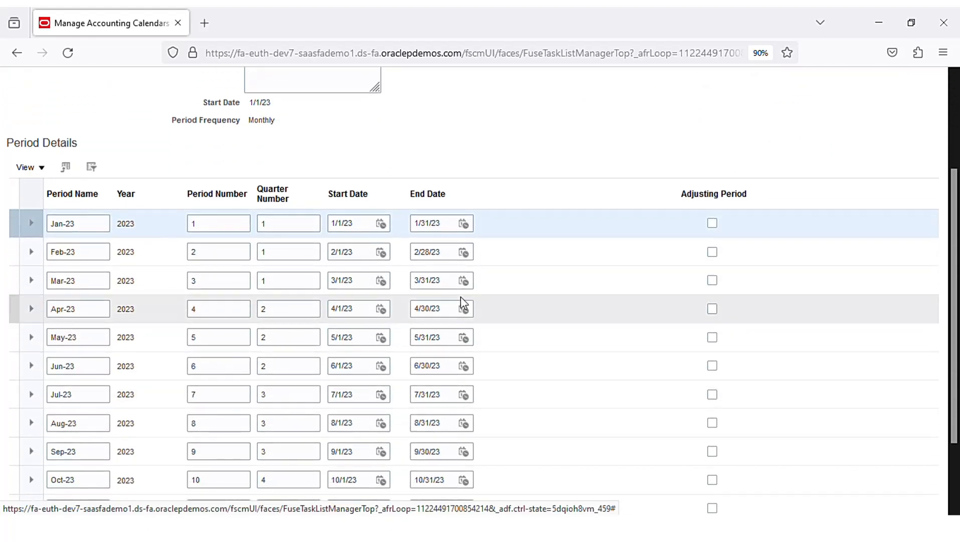
{"action": "scroll", "coordinate": [539, 390], "scroll_direction": "up", "scroll_amount": 3}
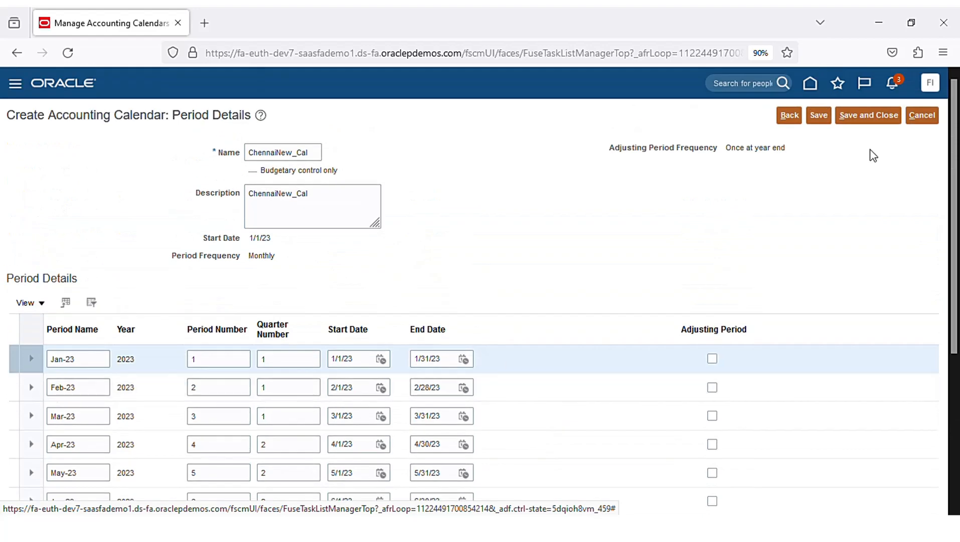
{"action": "left_click", "coordinate": [873, 120]}
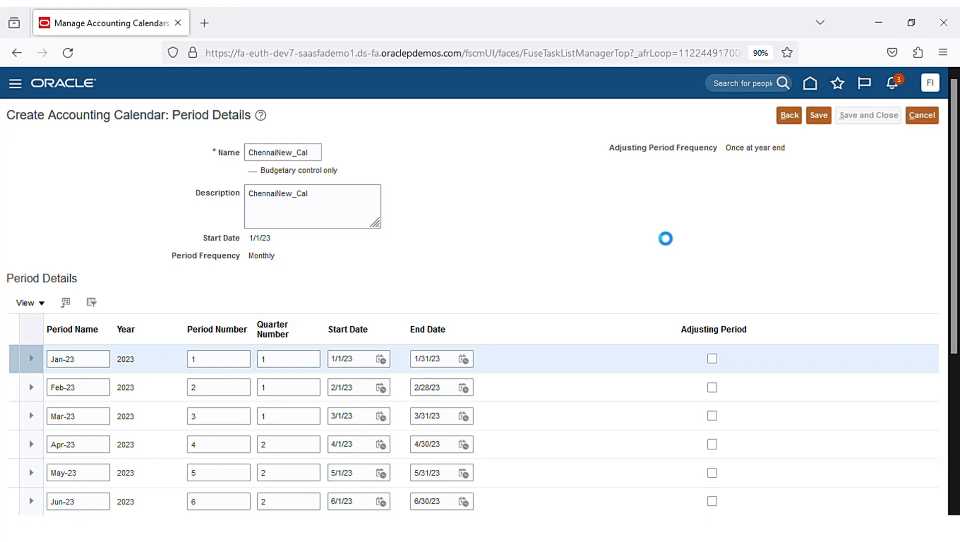
{"action": "left_click", "coordinate": [817, 117]}
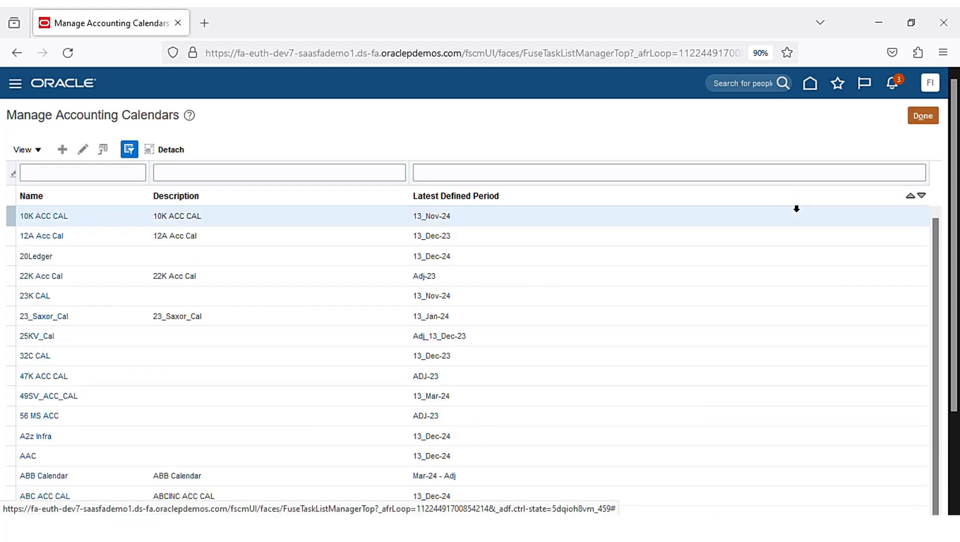
{"action": "left_click", "coordinate": [927, 116]}
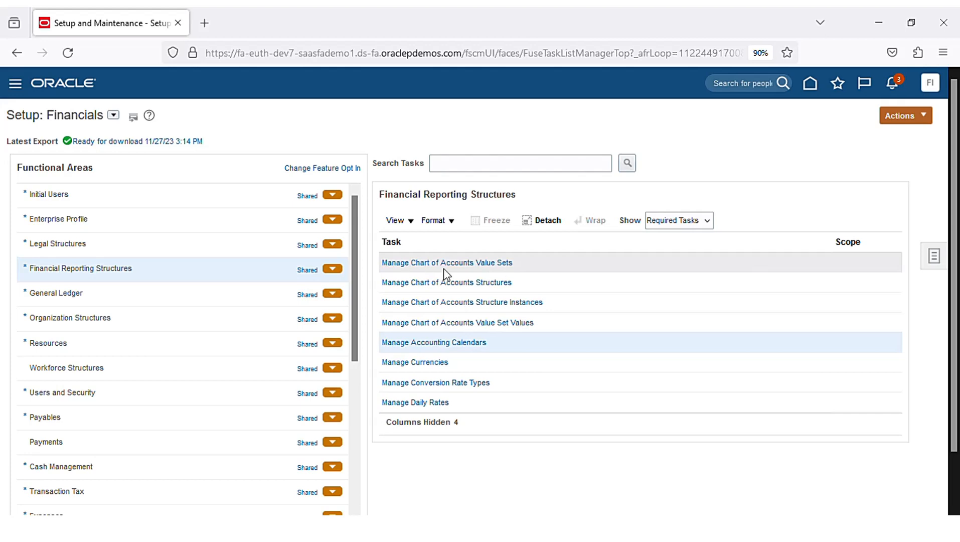
- Start a new chart of accounts value set with code and description Chennai_Company
{"action": "left_click", "coordinate": [494, 268]}
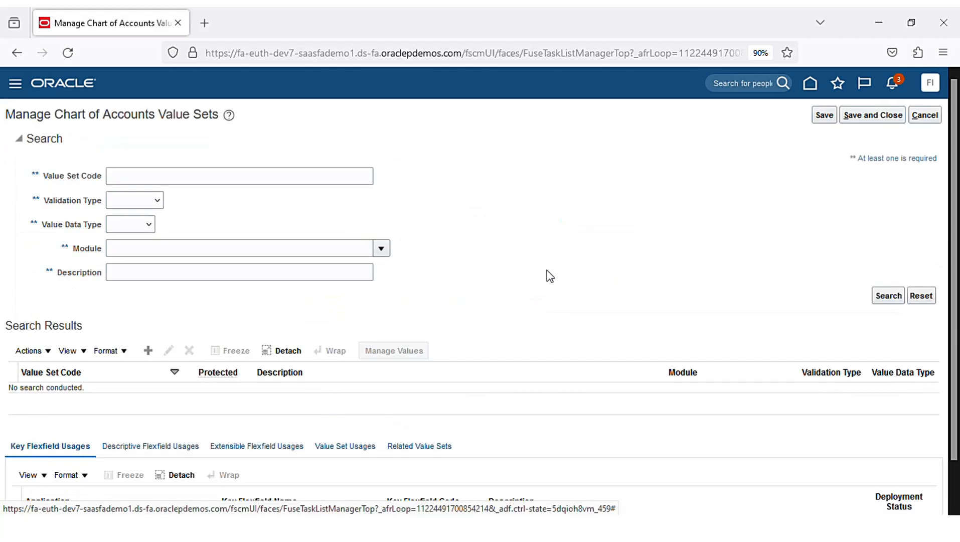
{"action": "left_click", "coordinate": [146, 351]}
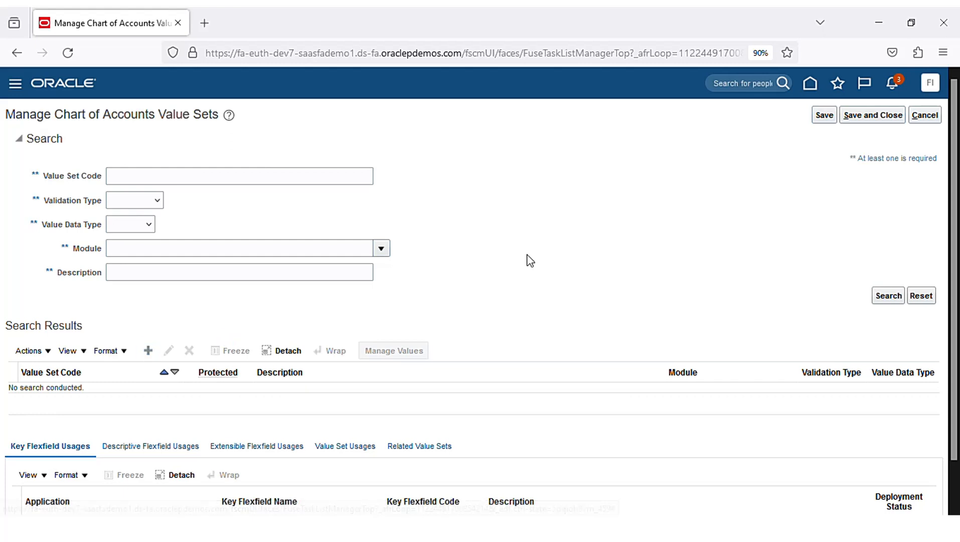
{"action": "left_click", "coordinate": [295, 152]}
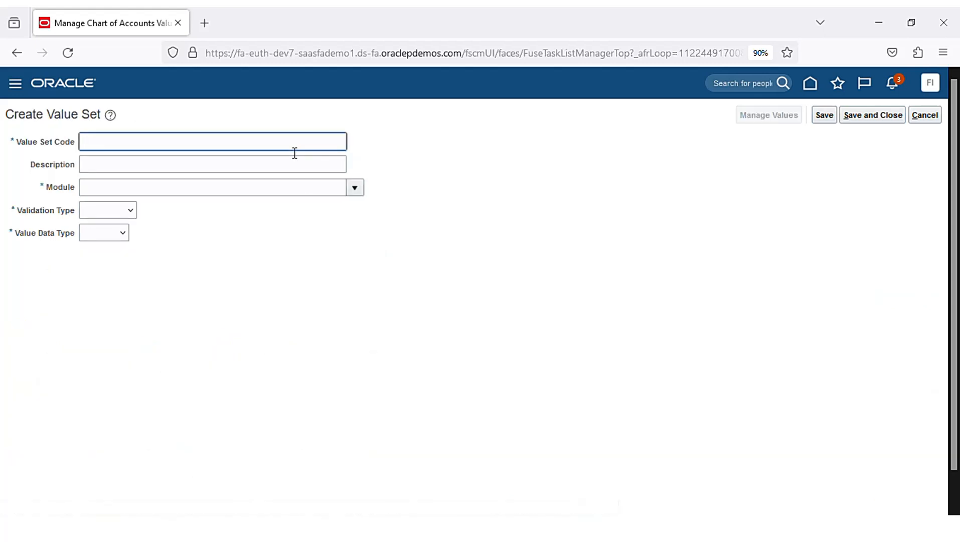
{"action": "type", "text": "Ch"}
{"action": "type", "text": "e"}
{"action": "type", "text": "-"}
{"action": "type", "text": "ompany"}
{"action": "key", "text": "ctrl+a"}
{"action": "key", "text": "ctrl+c"}
{"action": "left_click", "coordinate": [306, 168]}
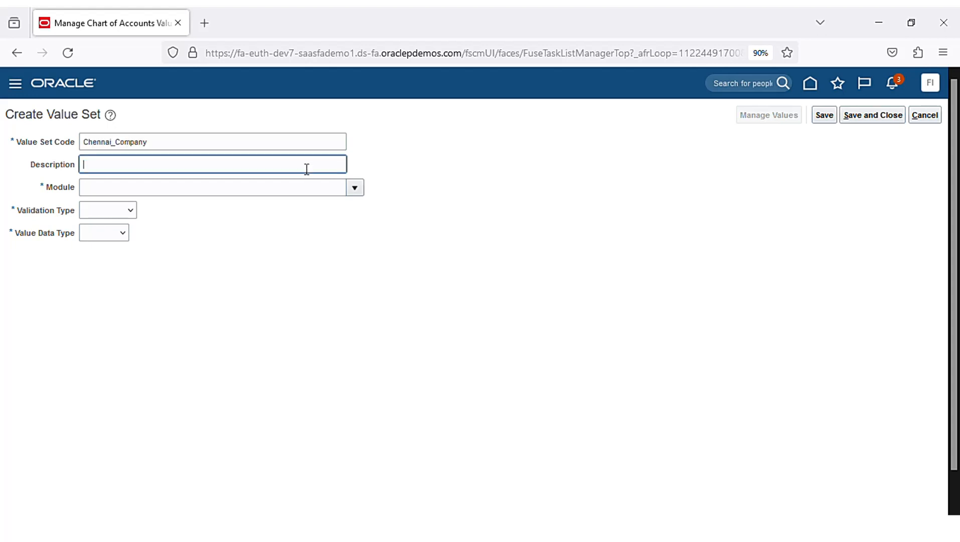
{"action": "key", "text": "ctrl+v"}
- Set module General Ledger, Character data type, Text subtype, maximum length 2, and save
{"action": "left_click", "coordinate": [355, 188]}
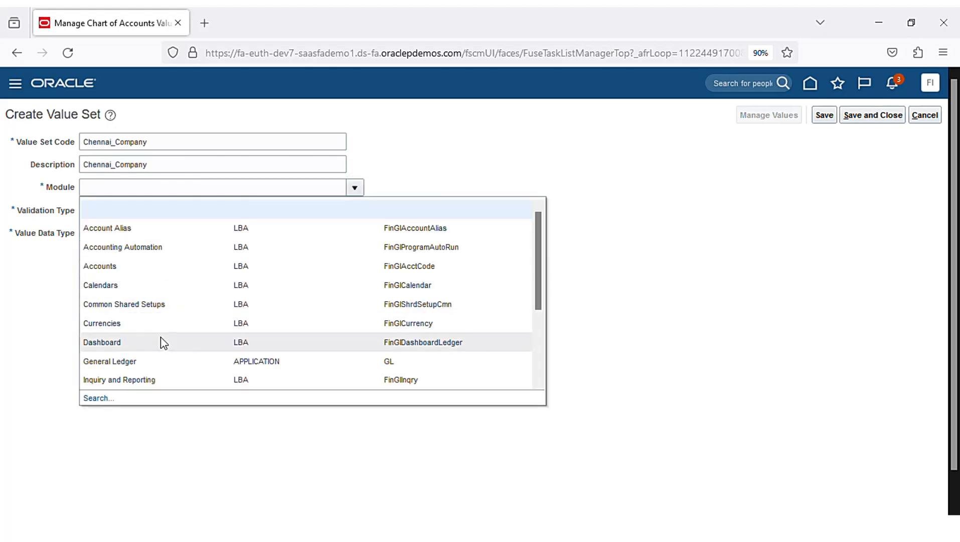
{"action": "left_click", "coordinate": [164, 362]}
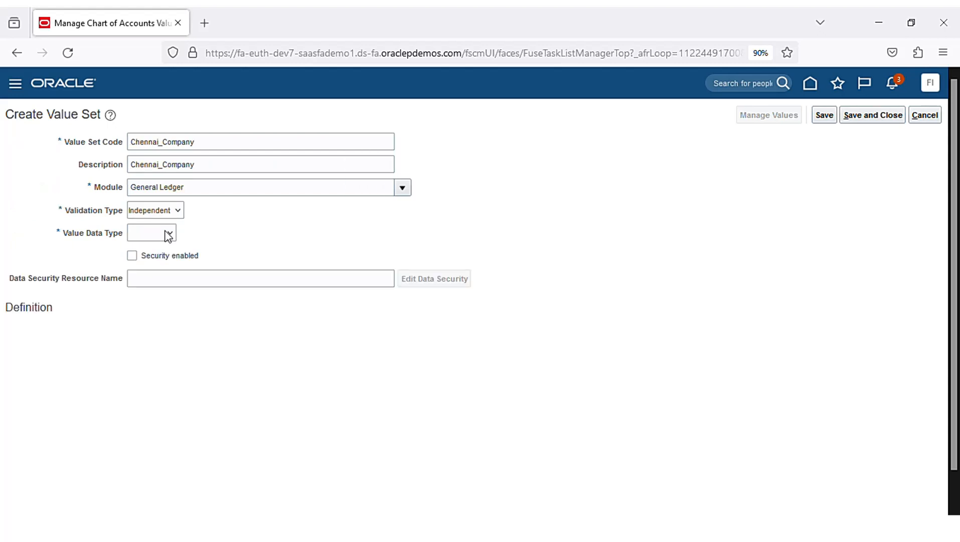
{"action": "left_click", "coordinate": [168, 234]}
{"action": "left_click", "coordinate": [163, 271]}
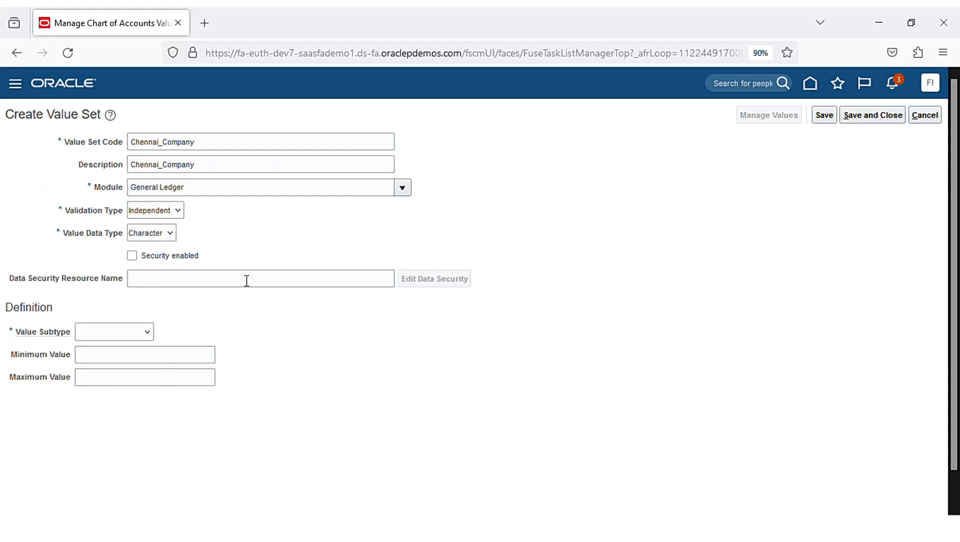
{"action": "left_click", "coordinate": [145, 331]}
{"action": "left_click", "coordinate": [135, 351]}
{"action": "left_click", "coordinate": [143, 359]}
{"action": "left_click", "coordinate": [108, 361]}
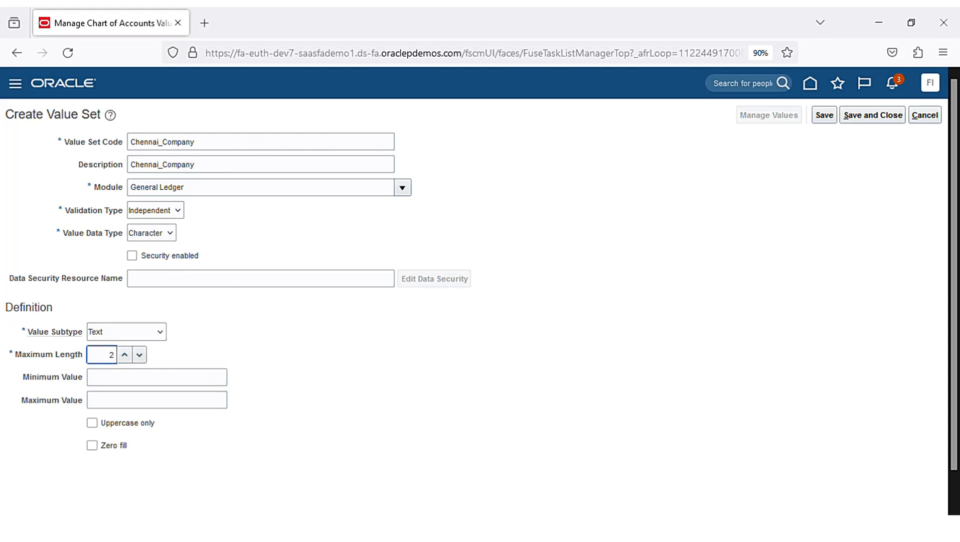
{"action": "left_click", "coordinate": [877, 118]}
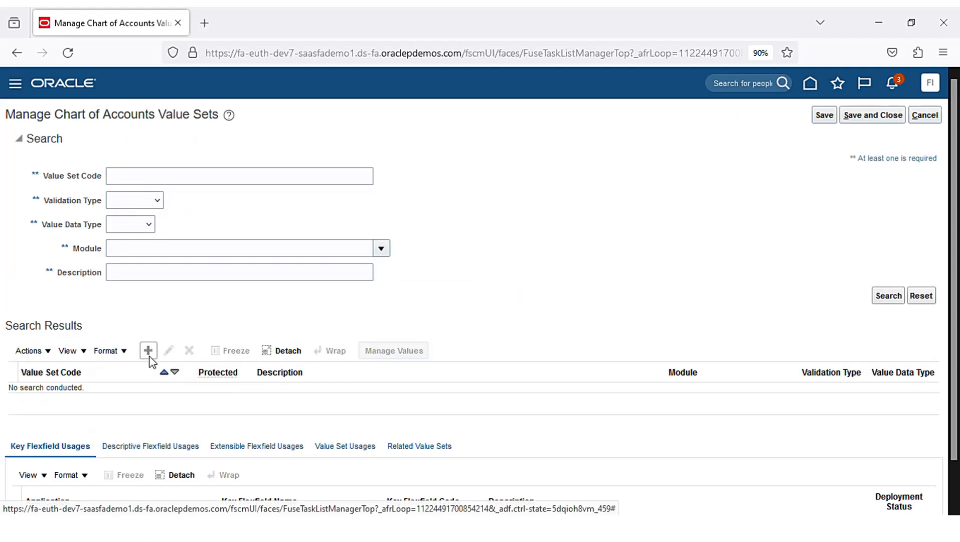
- Start another value set with code and description Chennai_Account
{"action": "left_click", "coordinate": [148, 352]}
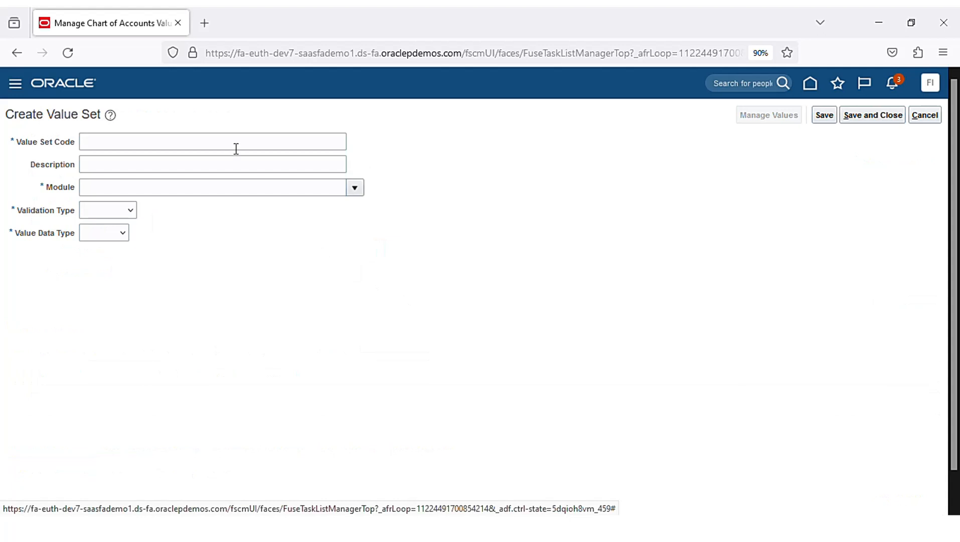
{"action": "left_click", "coordinate": [236, 147]}
{"action": "type", "text": "Chennai_Ac"}
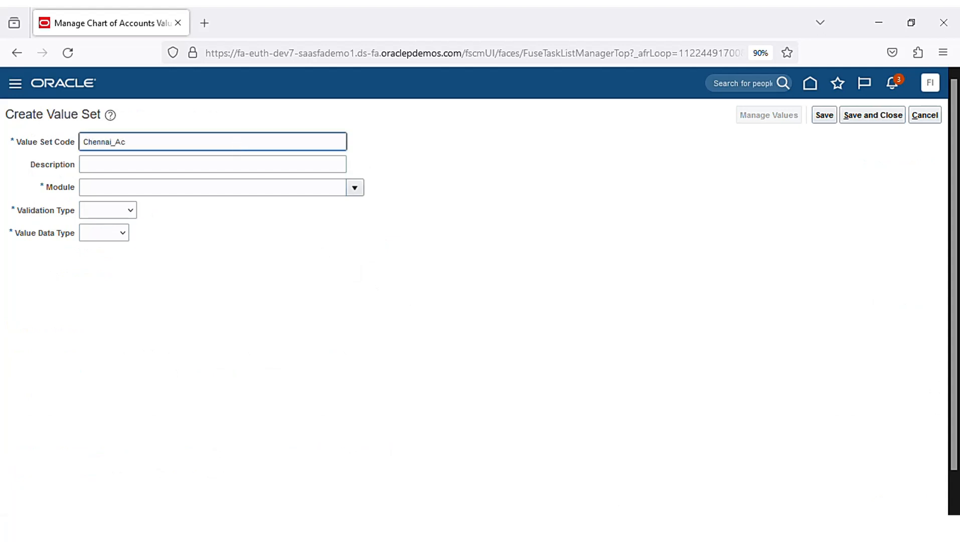
{"action": "type", "text": "count"}
{"action": "key", "text": "ctrl+a"}
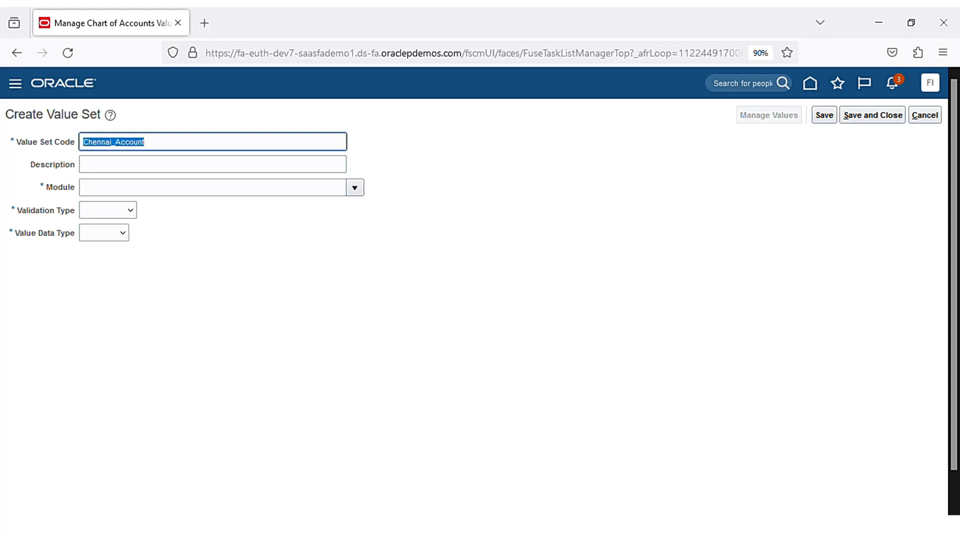
{"action": "key", "text": "ctrl+c"}
{"action": "left_click", "coordinate": [216, 166]}
{"action": "key", "text": "ctrl+v"}
- Set module General Ledger, Text subtype, maximum length 5, and save Chennai_Account
{"action": "left_click", "coordinate": [354, 187]}
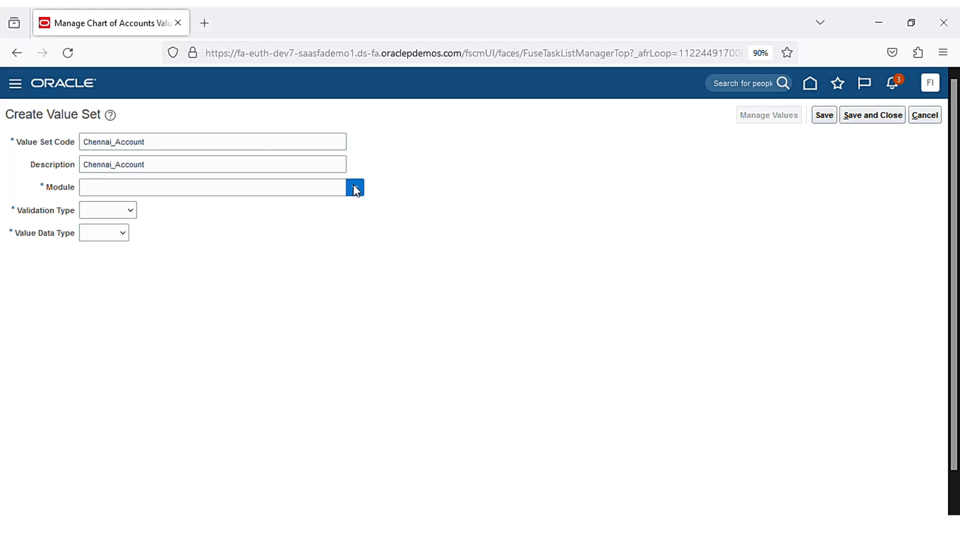
{"action": "left_click", "coordinate": [161, 230]}
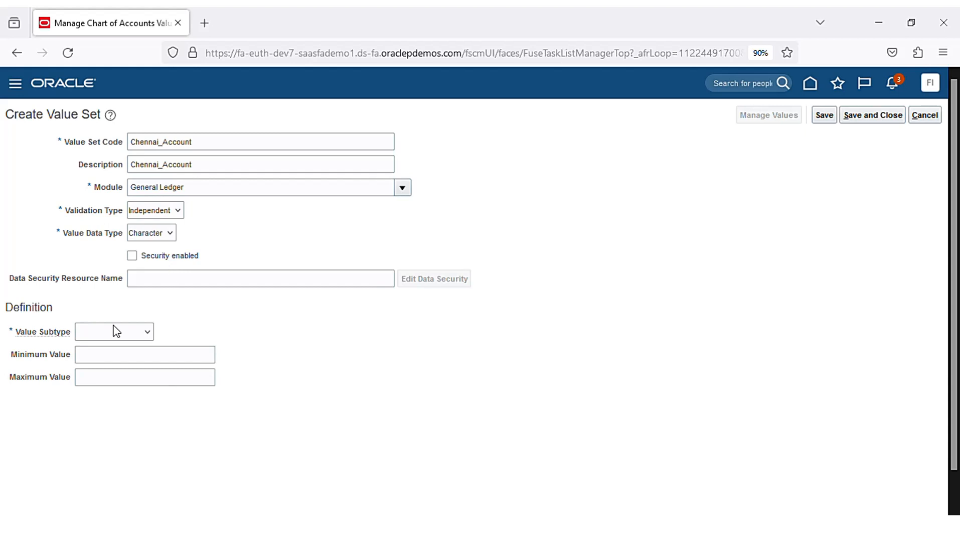
{"action": "left_click", "coordinate": [148, 332]}
{"action": "left_click", "coordinate": [143, 349]}
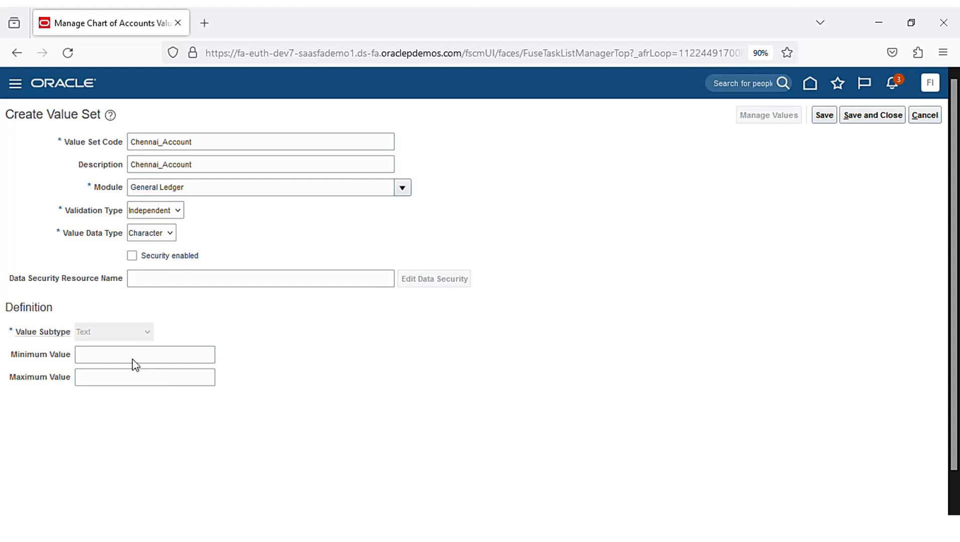
{"action": "left_click", "coordinate": [114, 360]}
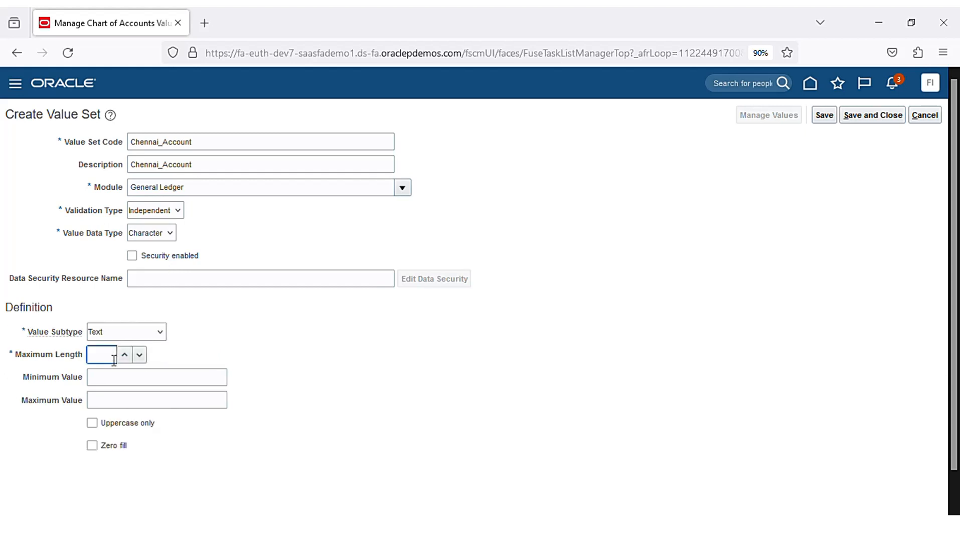
{"action": "type", "text": "5"}
{"action": "key", "text": "Tab"}
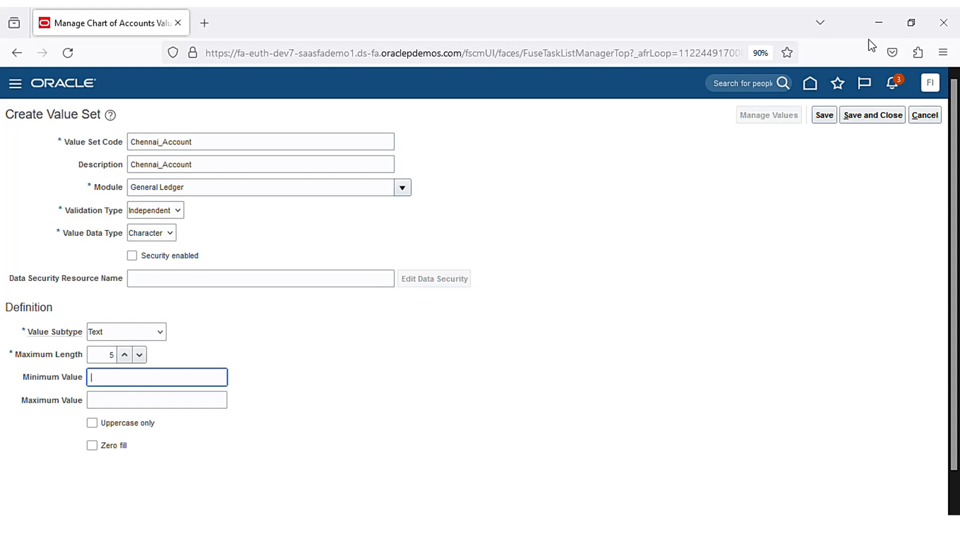
{"action": "left_click", "coordinate": [883, 117]}
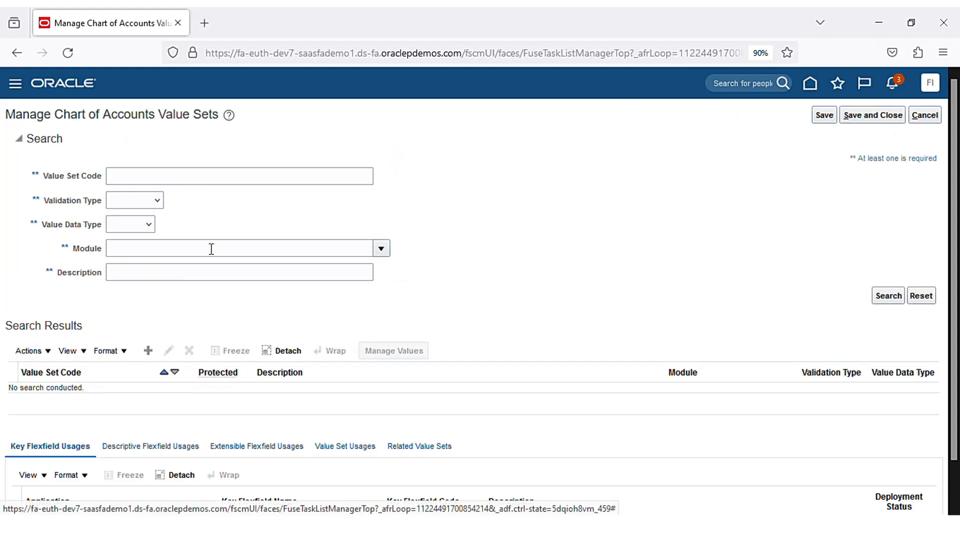
- Search value set codes for 'Chennai' to confirm both value sets, then close
{"action": "left_click", "coordinate": [192, 181]}
{"action": "type", "text": "C"}
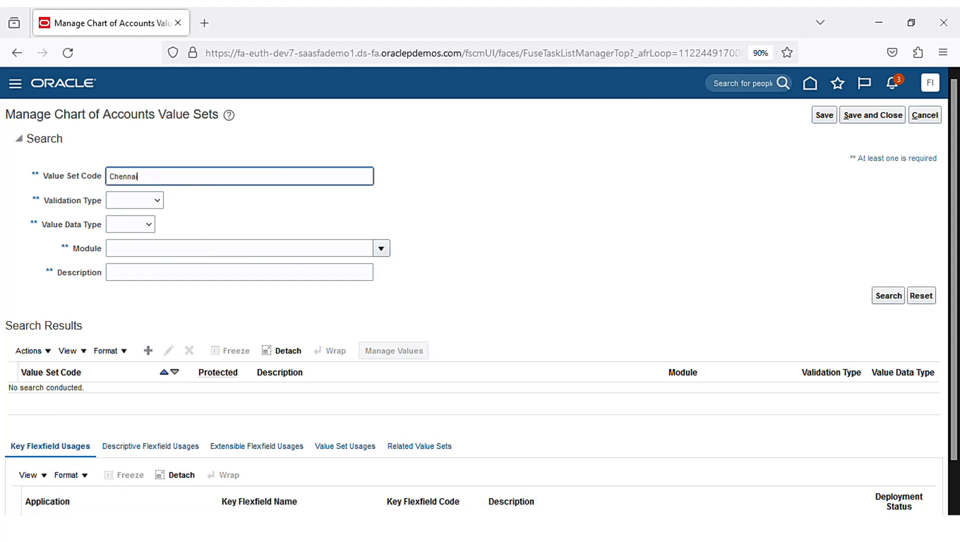
{"action": "type", "text": "hennai"}
{"action": "key", "text": "Return"}
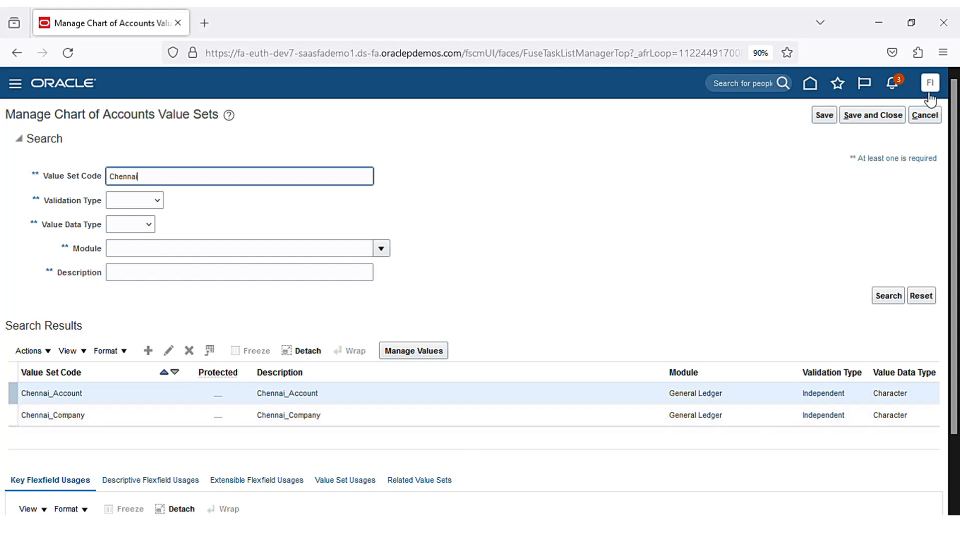
{"action": "left_click", "coordinate": [878, 120]}
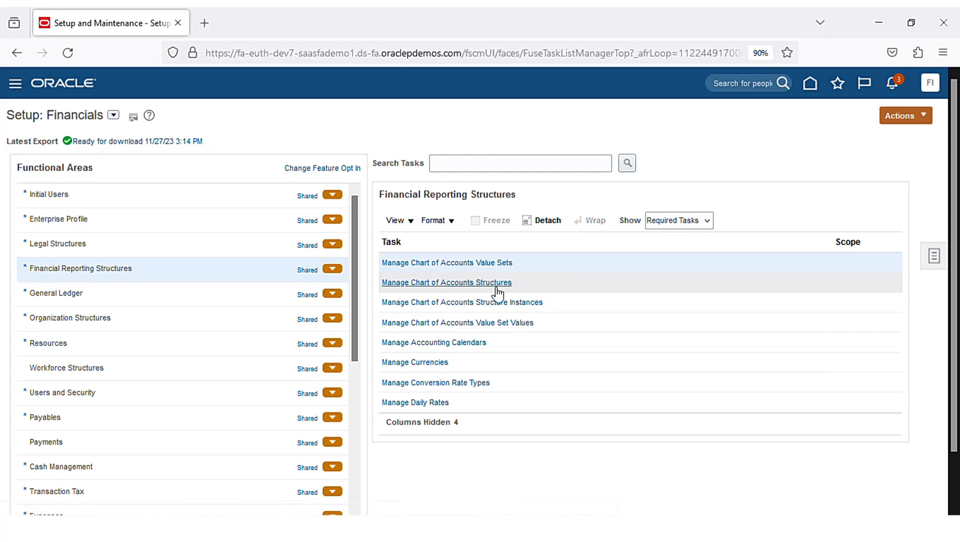
- Open the GL# accounting flexfield structures and start a new structure with code Company
{"action": "left_click", "coordinate": [502, 284]}
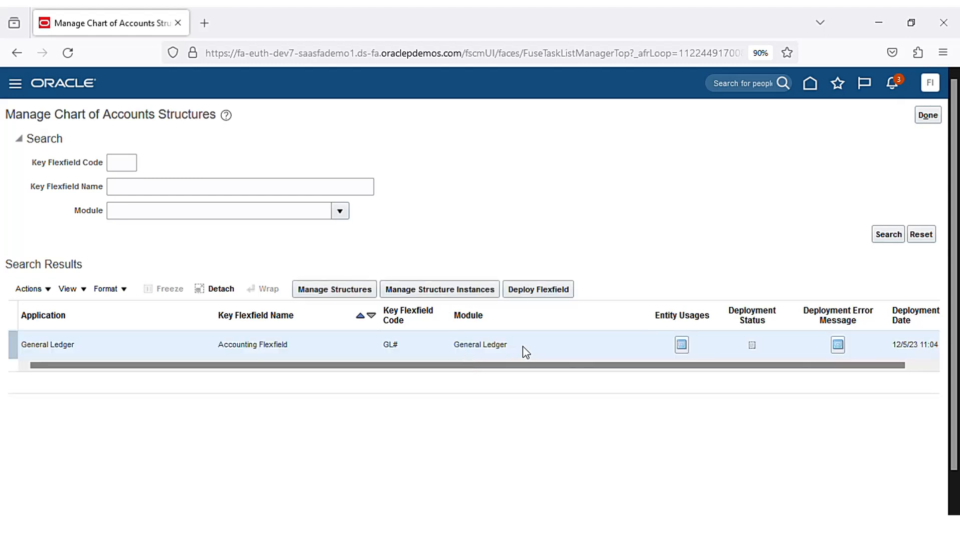
{"action": "left_click", "coordinate": [334, 290]}
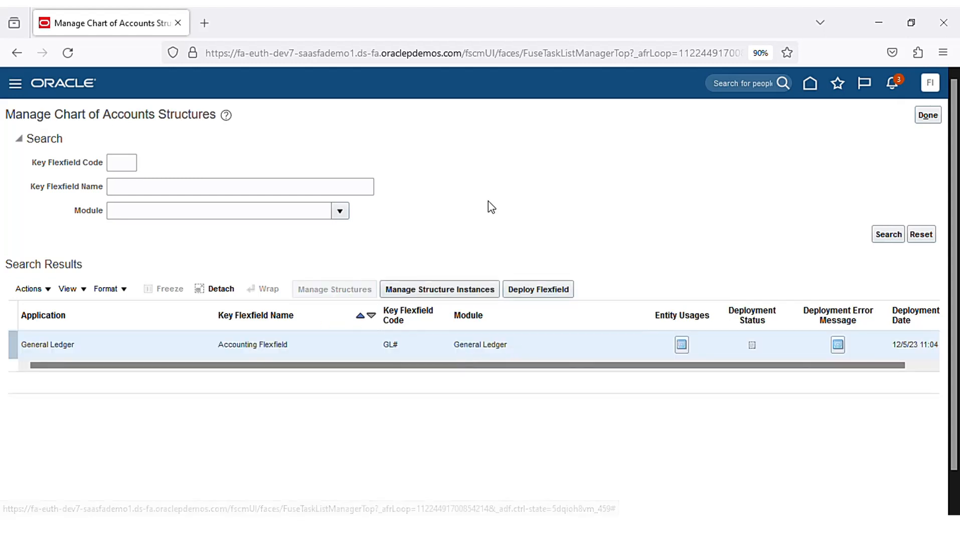
{"action": "left_click", "coordinate": [150, 275]}
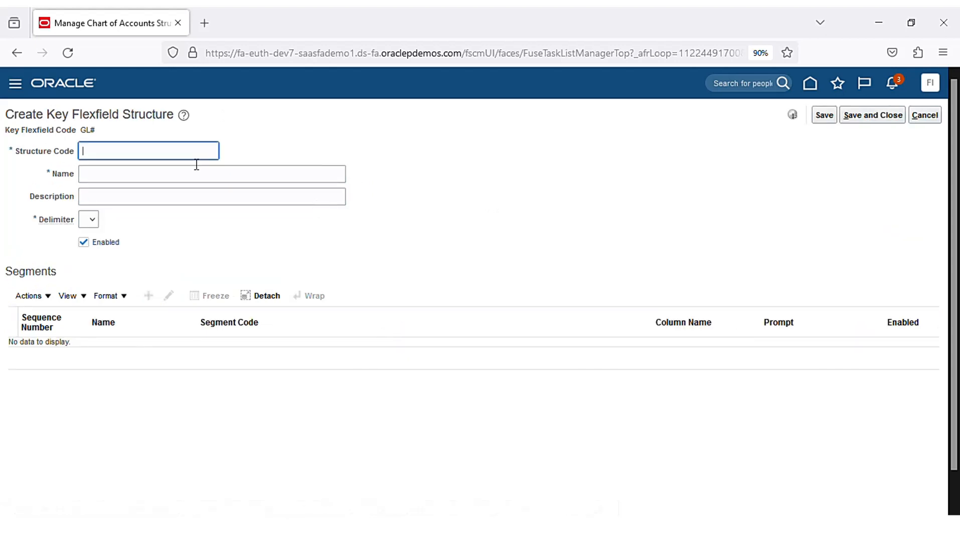
{"action": "type", "text": "Company"}
{"action": "key", "text": "Tab"}
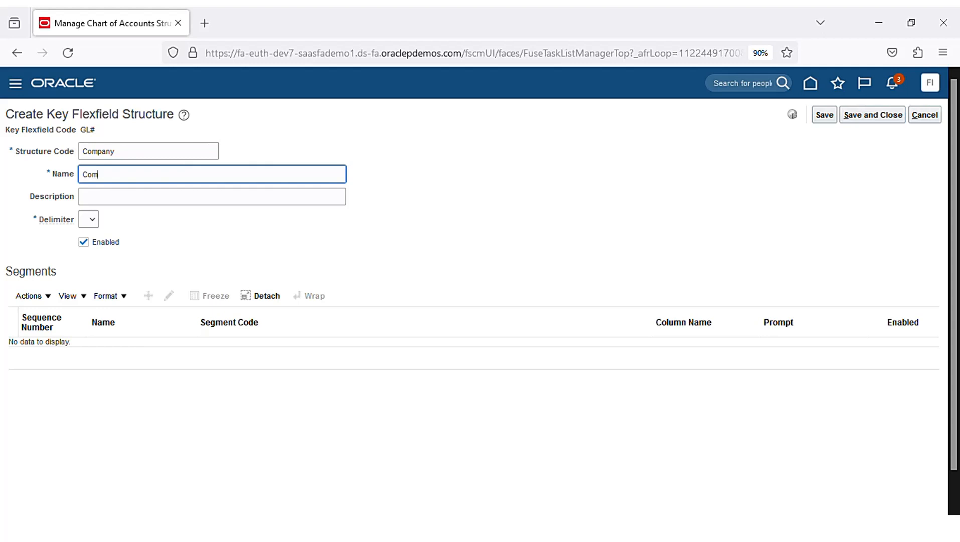
- Give the Company structure name and description Company with a '-' delimiter, and save it
{"action": "key", "text": "ctrl+a"}
{"action": "left_click", "coordinate": [506, 198]}
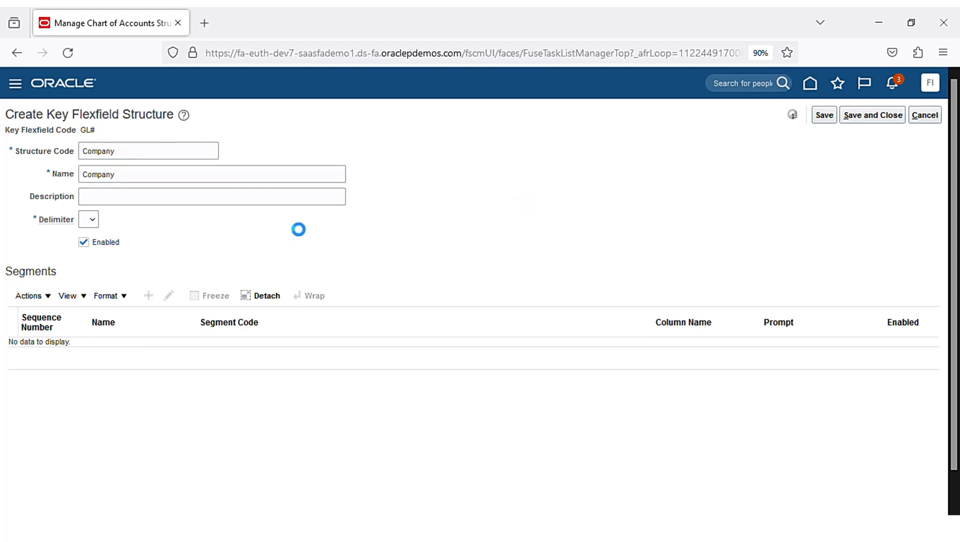
{"action": "left_click", "coordinate": [307, 201]}
{"action": "key", "text": "ctrl+v"}
{"action": "left_click", "coordinate": [469, 261]}
{"action": "left_click", "coordinate": [828, 120]}
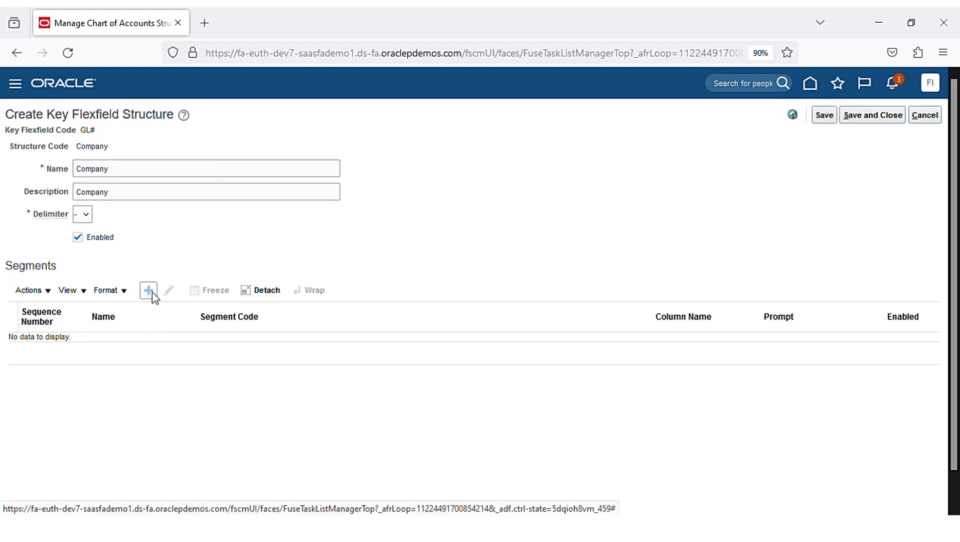
{"action": "left_click", "coordinate": [150, 291]}
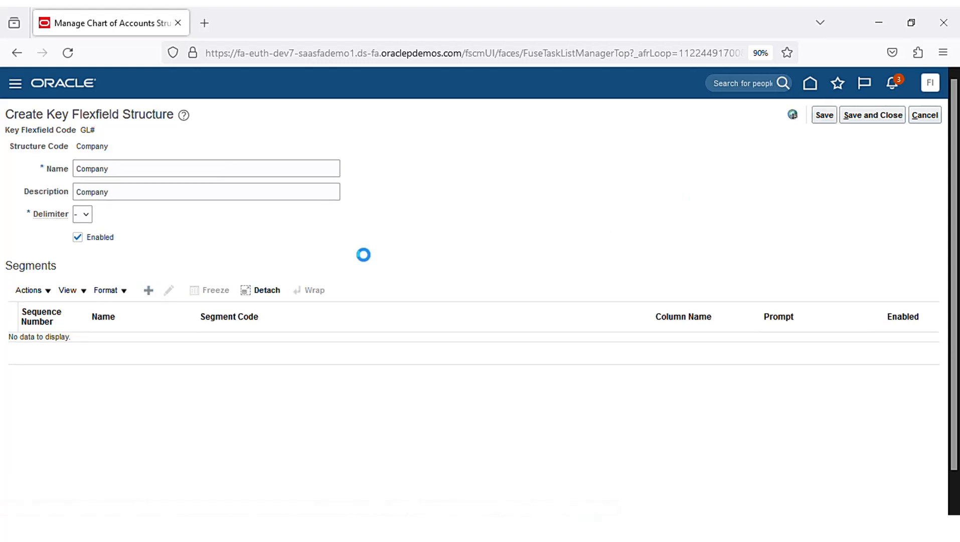
- Enter Company as the segment code, name and description
{"action": "left_click", "coordinate": [157, 183]}
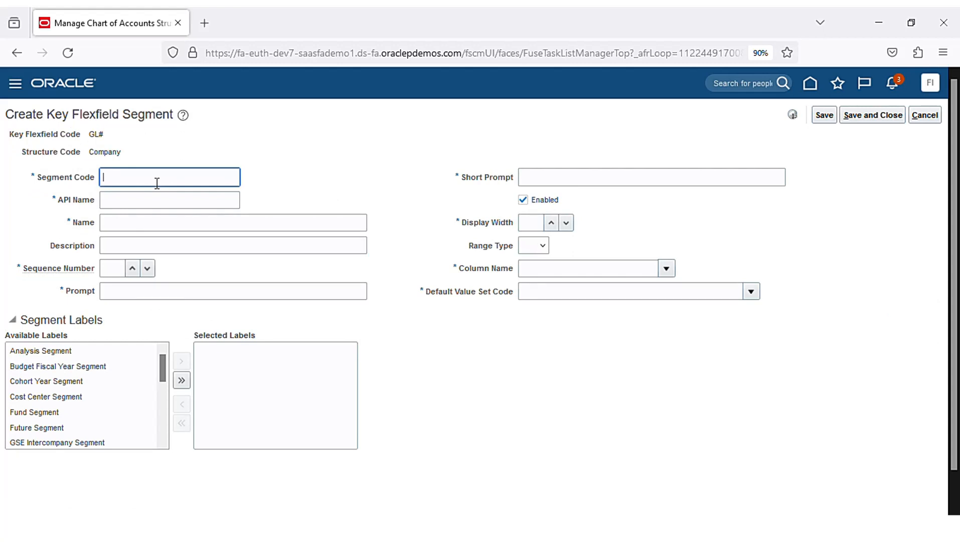
{"action": "type", "text": "Company"}
{"action": "key", "text": "ctrl+a"}
{"action": "key", "text": "ctrl+c"}
{"action": "left_click", "coordinate": [373, 180]}
{"action": "left_click", "coordinate": [259, 226]}
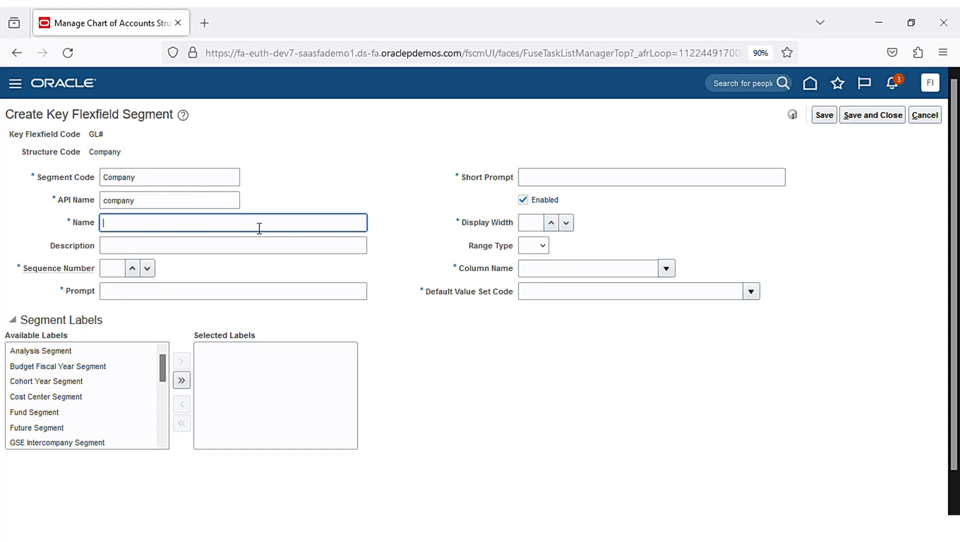
{"action": "key", "text": "ctrl+v"}
{"action": "left_click", "coordinate": [278, 249]}
{"action": "key", "text": "ctrl+v"}
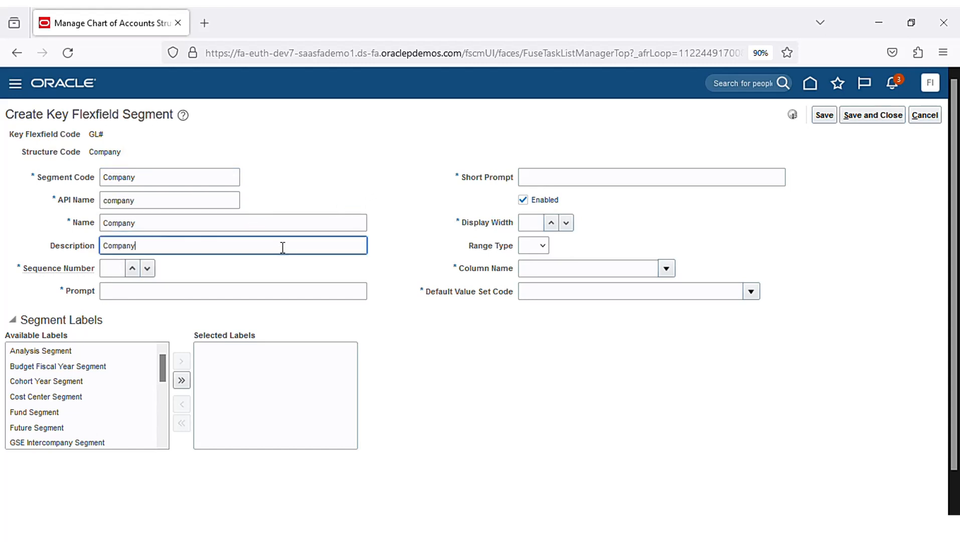
{"action": "left_click", "coordinate": [410, 221]}
- Set sequence number 1, prompt and short prompt Company, and display width 2
{"action": "left_click", "coordinate": [120, 274]}
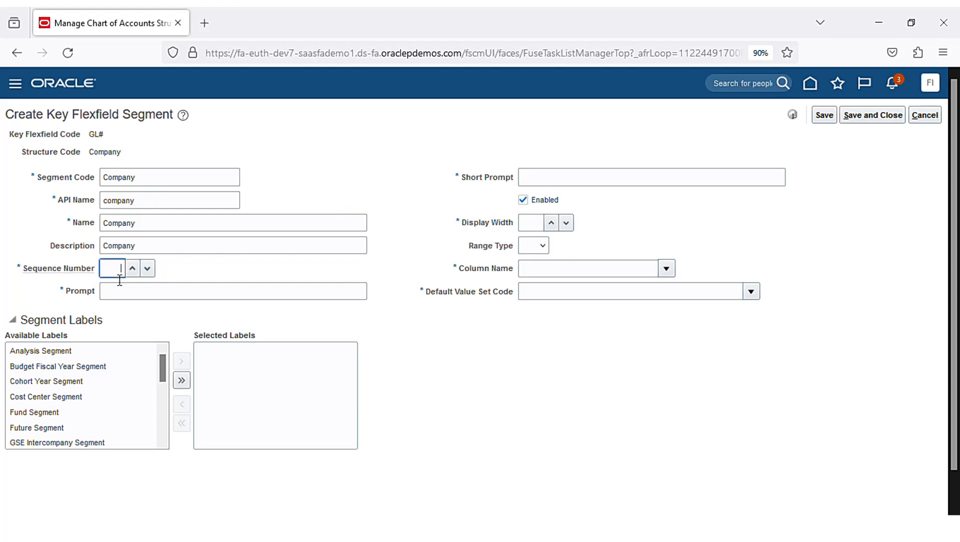
{"action": "left_click", "coordinate": [248, 299]}
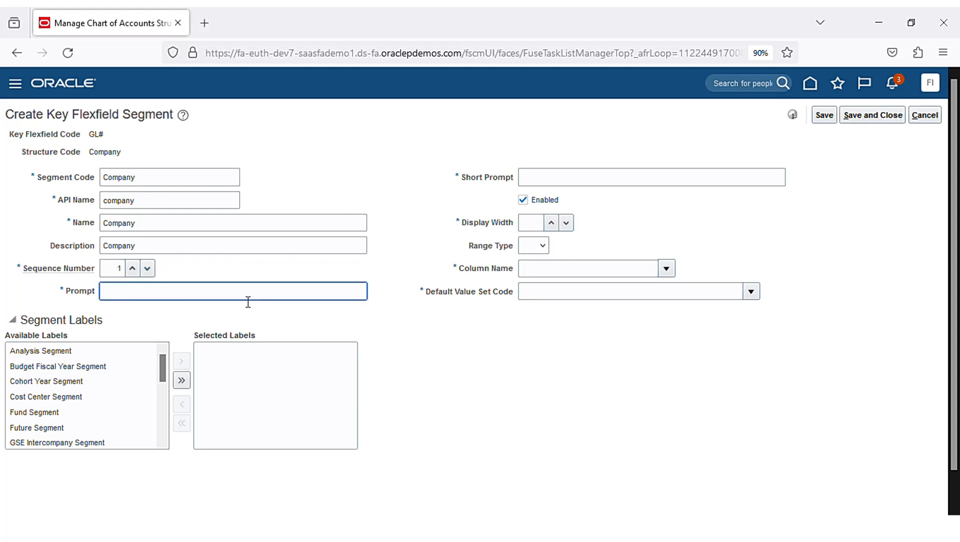
{"action": "key", "text": "ctrl+v"}
{"action": "left_click", "coordinate": [575, 188]}
{"action": "key", "text": "ctrl+v"}
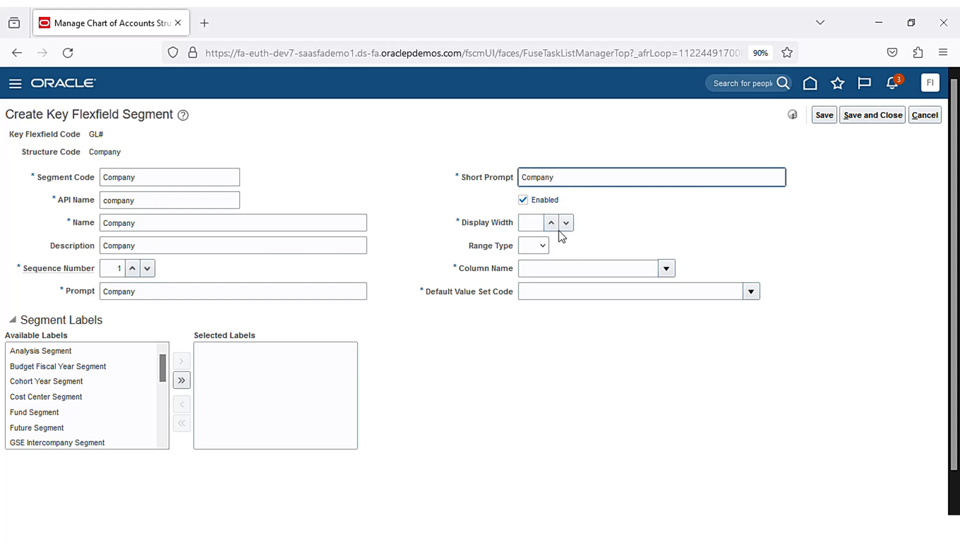
{"action": "left_click", "coordinate": [530, 223]}
{"action": "type", "text": "2"}
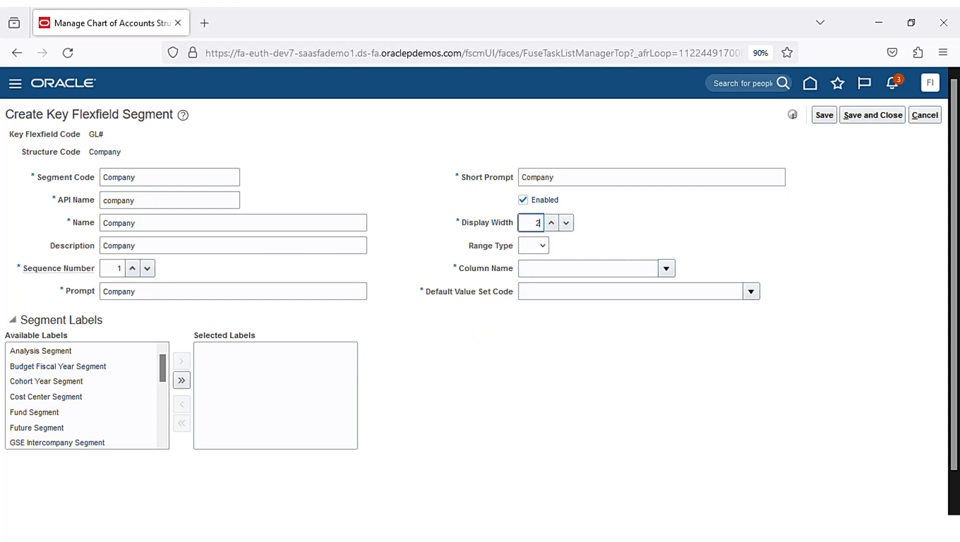
- Assign column SEGMENT1 and search for the segment's default value set
{"action": "left_click", "coordinate": [548, 271]}
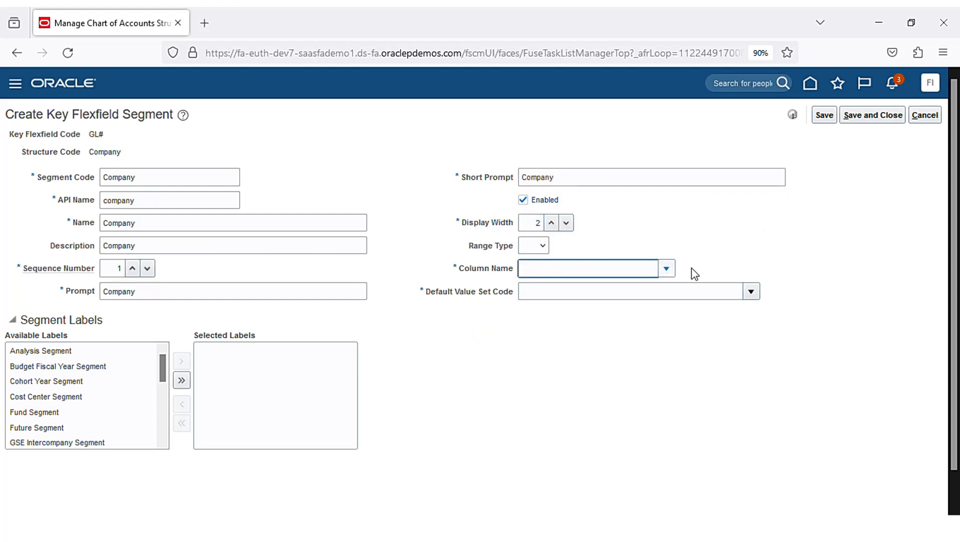
{"action": "left_click", "coordinate": [666, 269]}
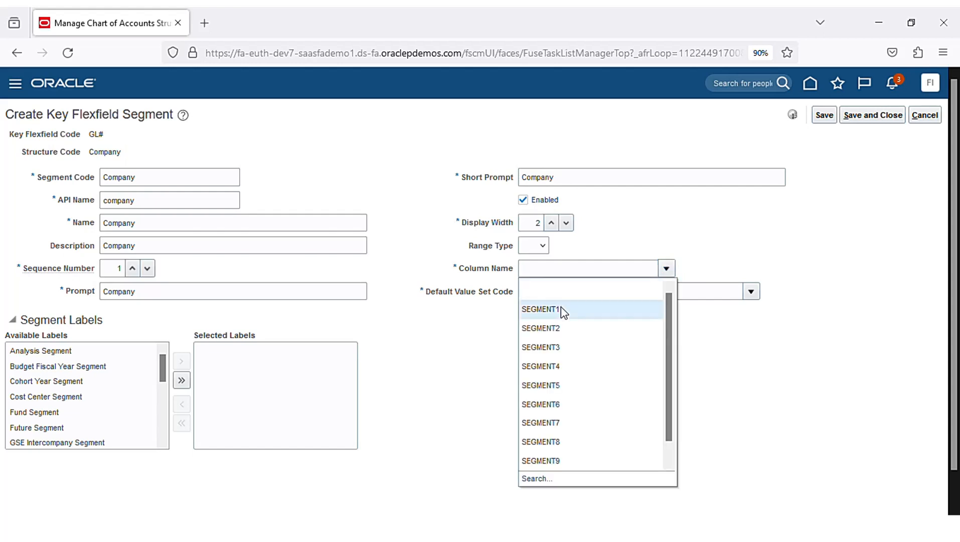
{"action": "left_click", "coordinate": [561, 309]}
{"action": "left_click", "coordinate": [592, 300]}
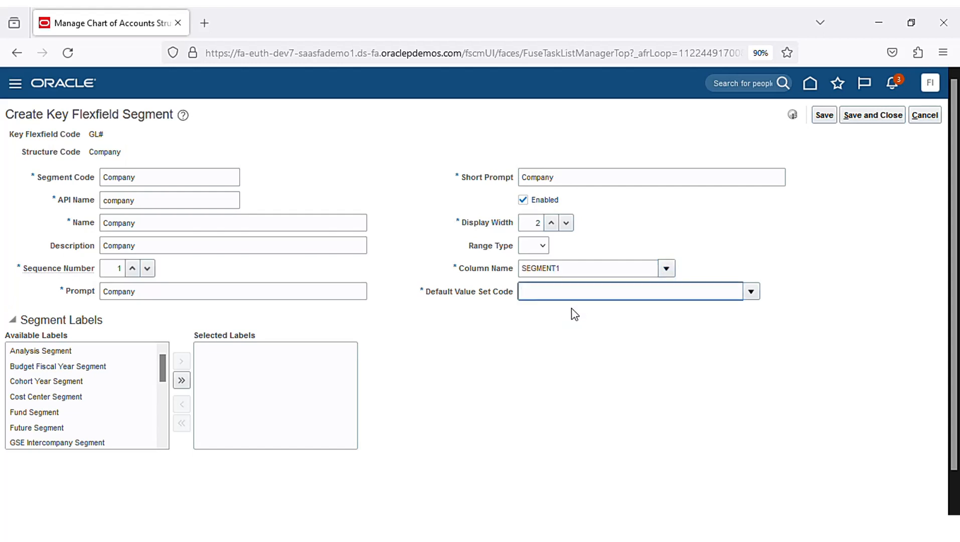
{"action": "left_click", "coordinate": [751, 293]}
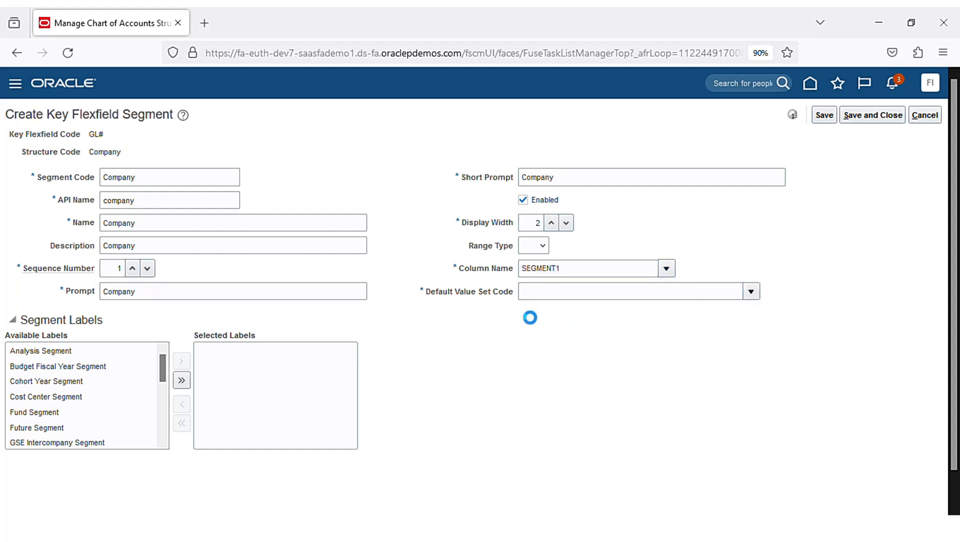
{"action": "left_click", "coordinate": [536, 501]}
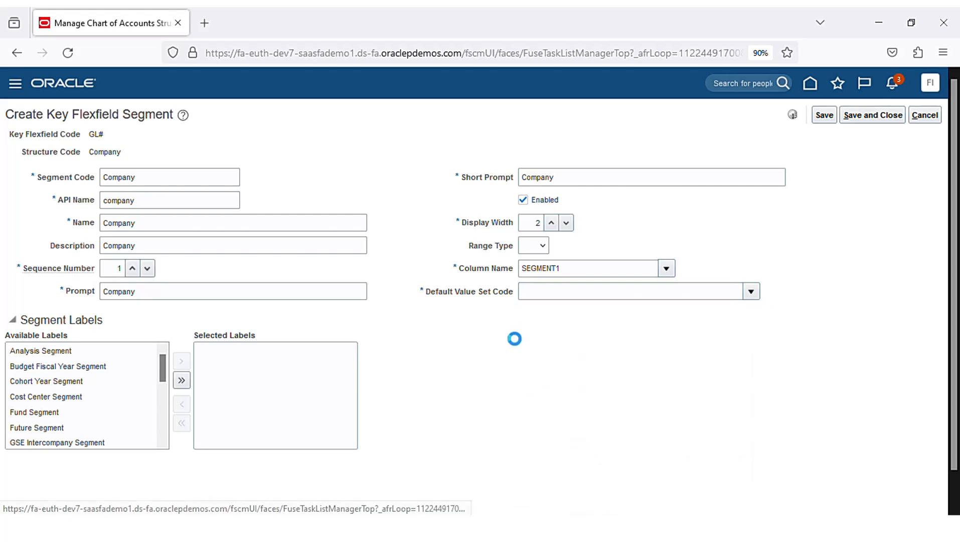
- Search the value sets and select Chennai_Company for the Company segment
{"action": "type", "text": "Chennai"}
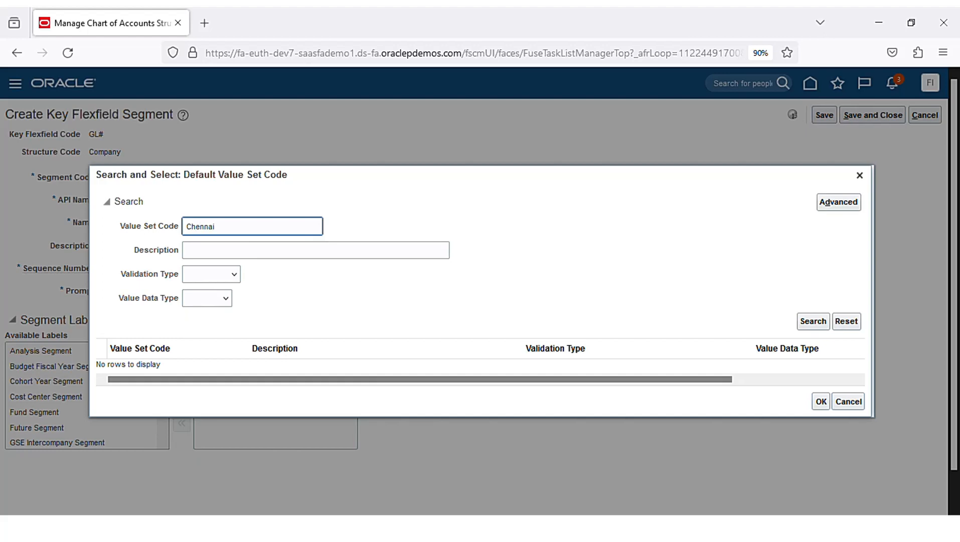
{"action": "key", "text": "Return"}
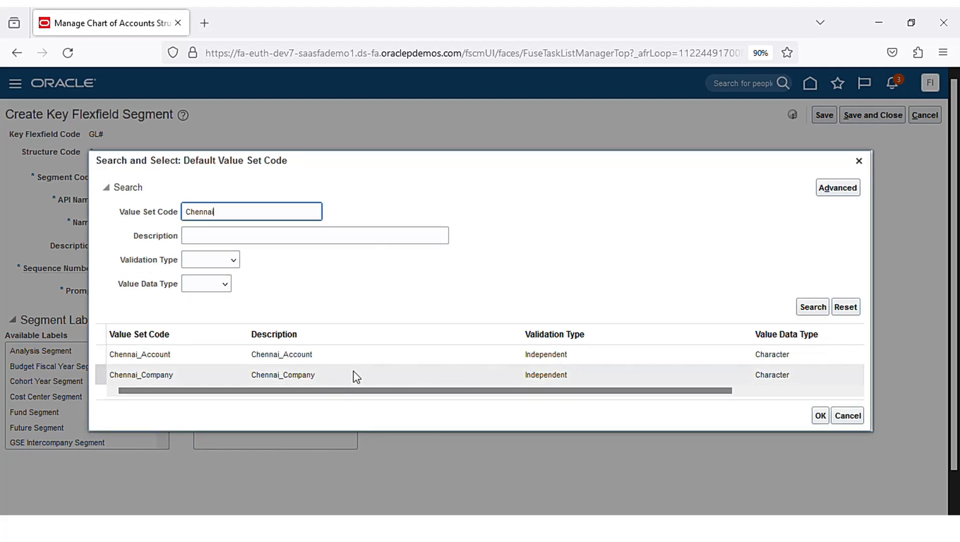
{"action": "left_click", "coordinate": [356, 377]}
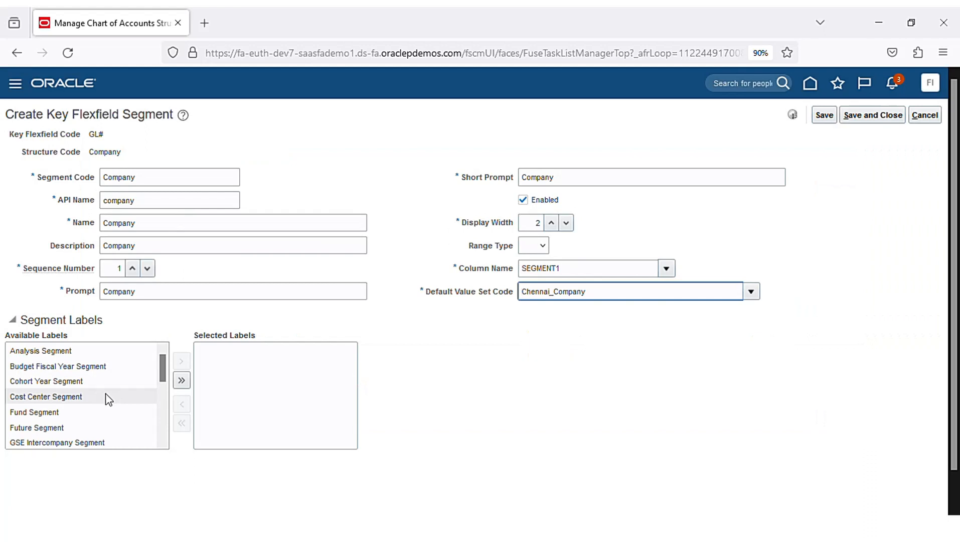
- Give the Company segment the Primary Balancing Segment label and save it
{"action": "scroll", "coordinate": [108, 398], "scroll_direction": "down", "scroll_amount": 5}
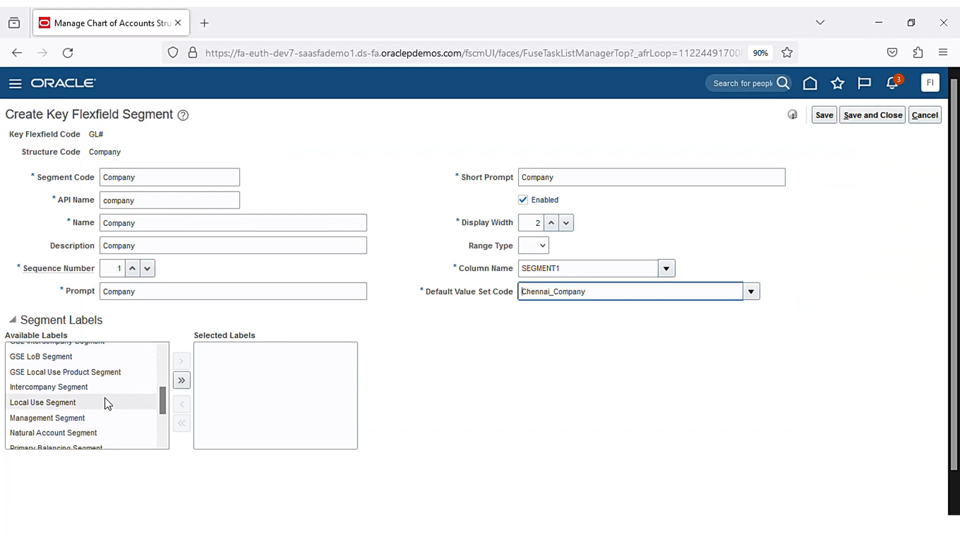
{"action": "scroll", "coordinate": [105, 403], "scroll_direction": "down", "scroll_amount": 3}
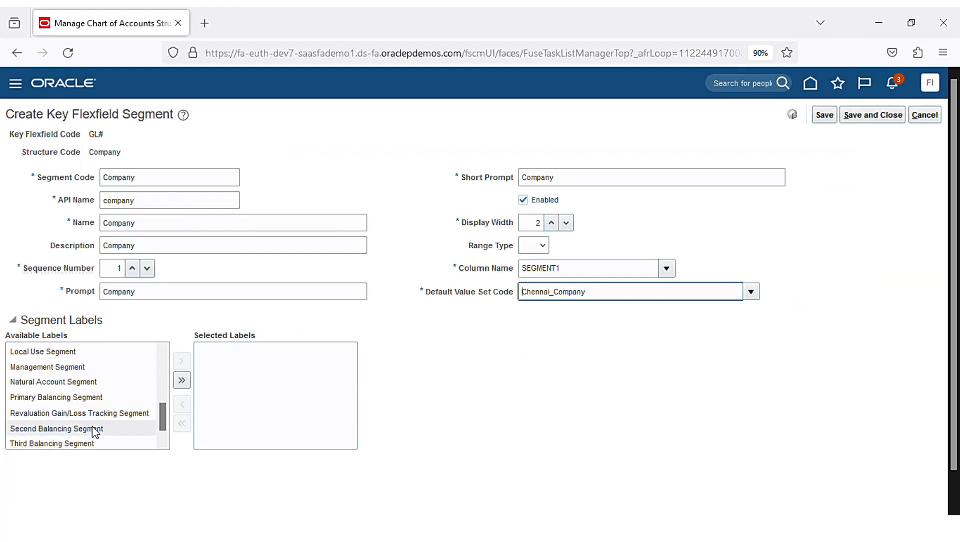
{"action": "scroll", "coordinate": [94, 430], "scroll_direction": "down", "scroll_amount": 1}
{"action": "left_click", "coordinate": [91, 382]}
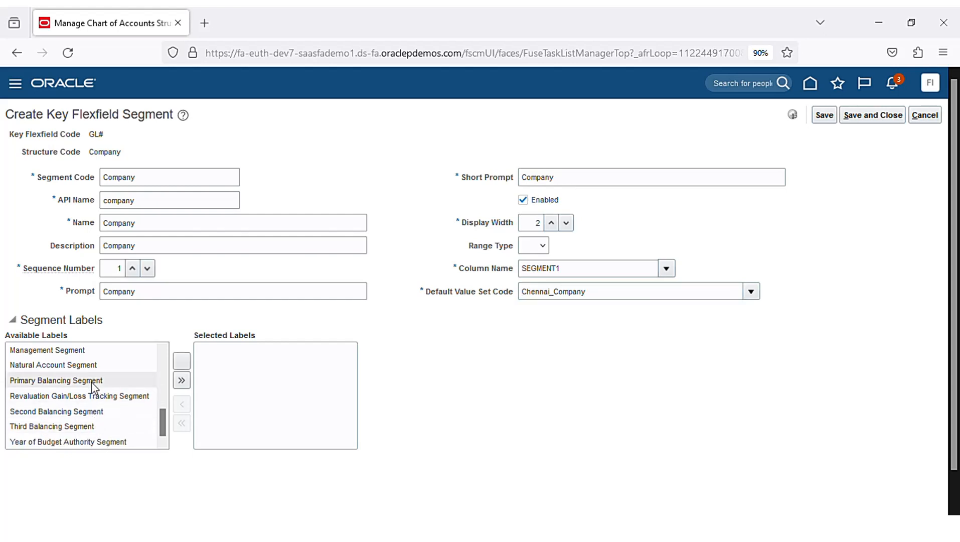
{"action": "left_click", "coordinate": [182, 361]}
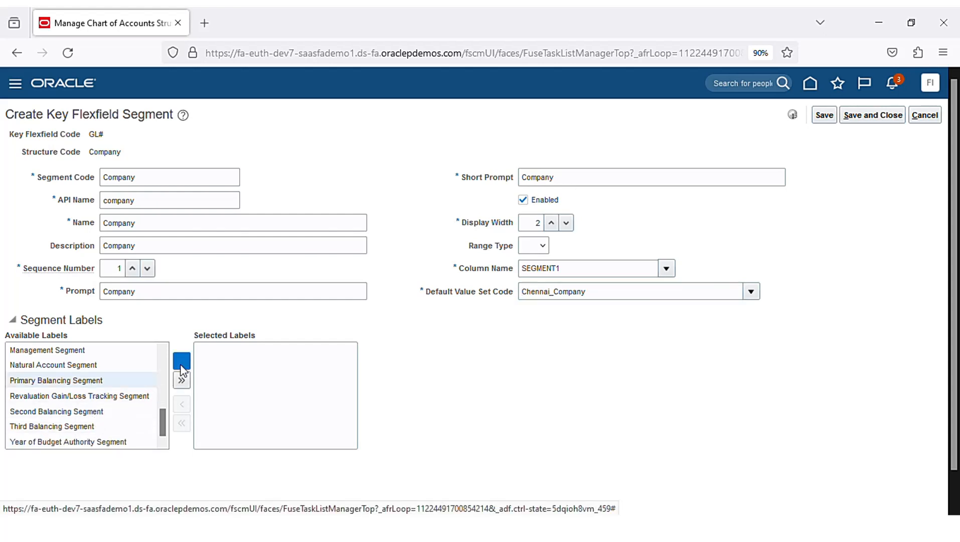
{"action": "left_click", "coordinate": [875, 114]}
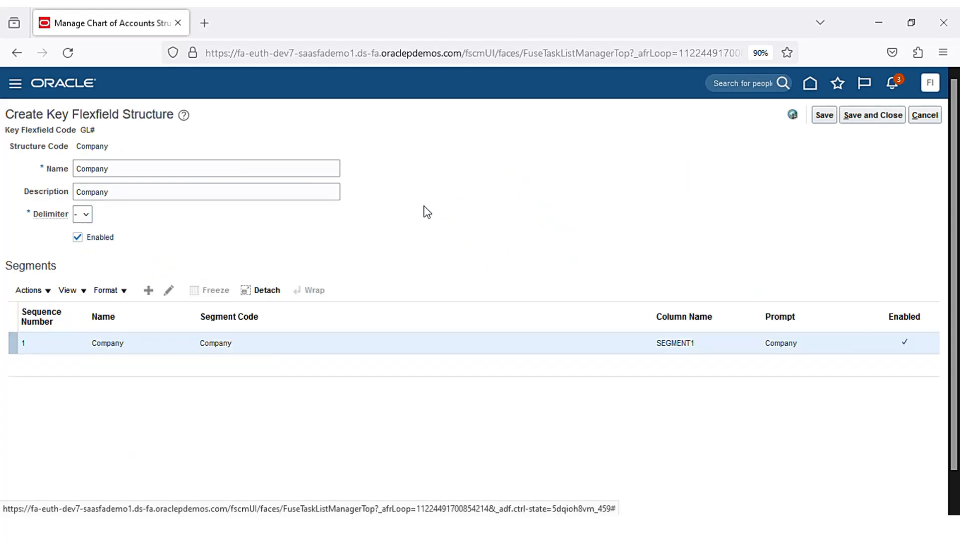
- Add a second segment to the structure and name it Account
{"action": "left_click", "coordinate": [148, 290]}
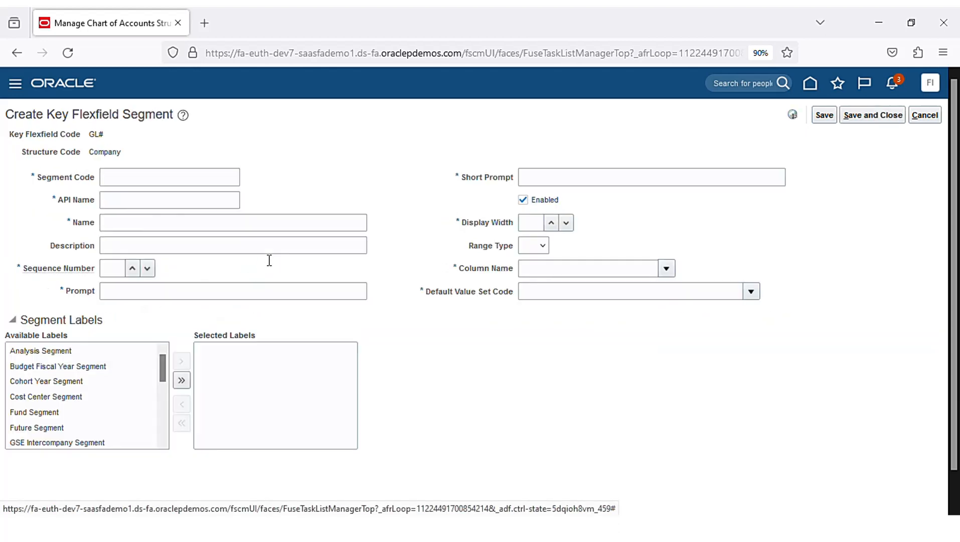
{"action": "type", "text": "Account"}
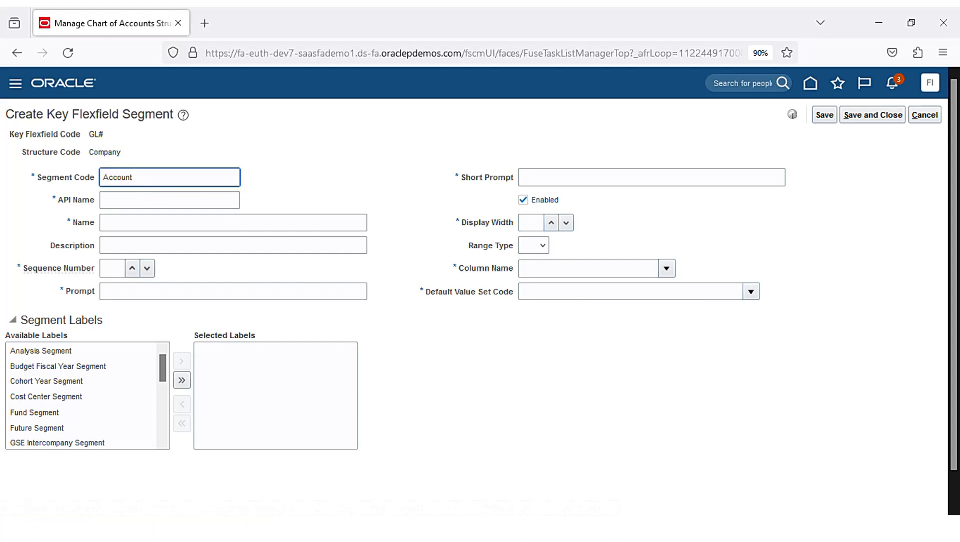
{"action": "key", "text": "ctrl+a"}
{"action": "key", "text": "Tab"}
{"action": "key", "text": "Tab"}
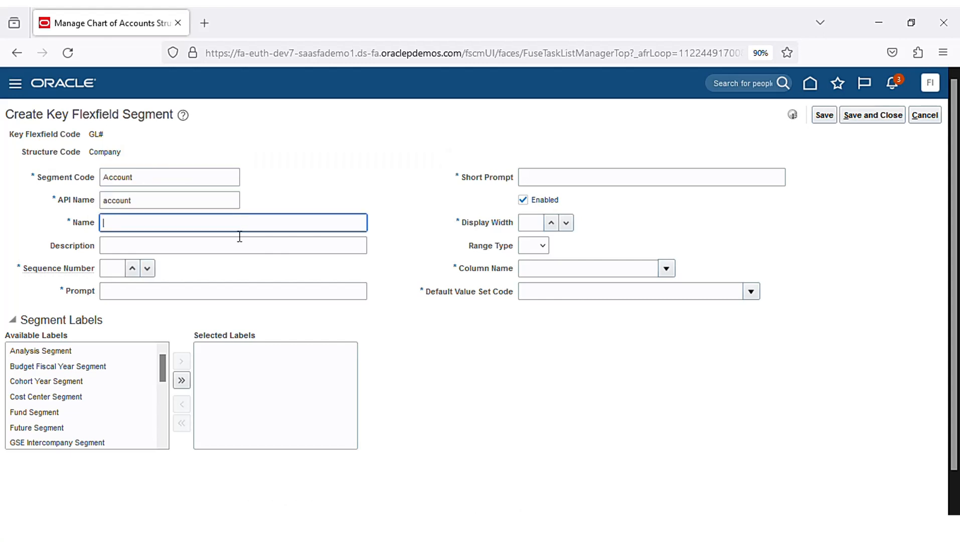
{"action": "type", "text": "Aziz Account"}
{"action": "key", "text": "Tab"}
{"action": "left_click", "coordinate": [271, 229]}
{"action": "key", "text": "ctrl+shift+Left"}
{"action": "key", "text": "ctrl+shift+Left"}
{"action": "key", "text": "ctrl+shift+Right"}
{"action": "key", "text": "ctrl+c"}
{"action": "key", "text": "Home"}
{"action": "key", "text": "ctrl+shift+Right"}
{"action": "key", "text": "Delete"}
{"action": "left_click", "coordinate": [399, 272]}
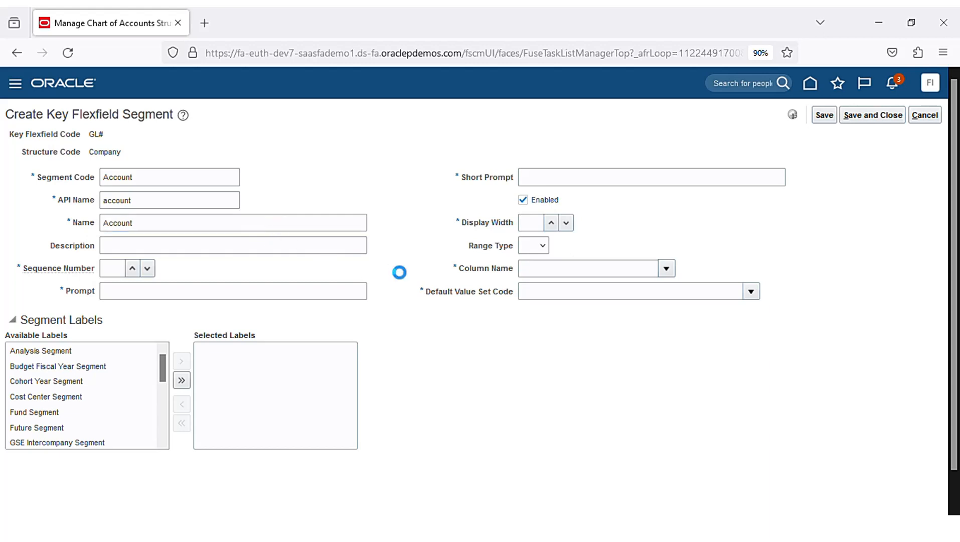
- Set sequence number 2, with Account as description, prompt and short prompt
{"action": "left_click", "coordinate": [334, 251]}
{"action": "key", "text": "ctrl+v"}
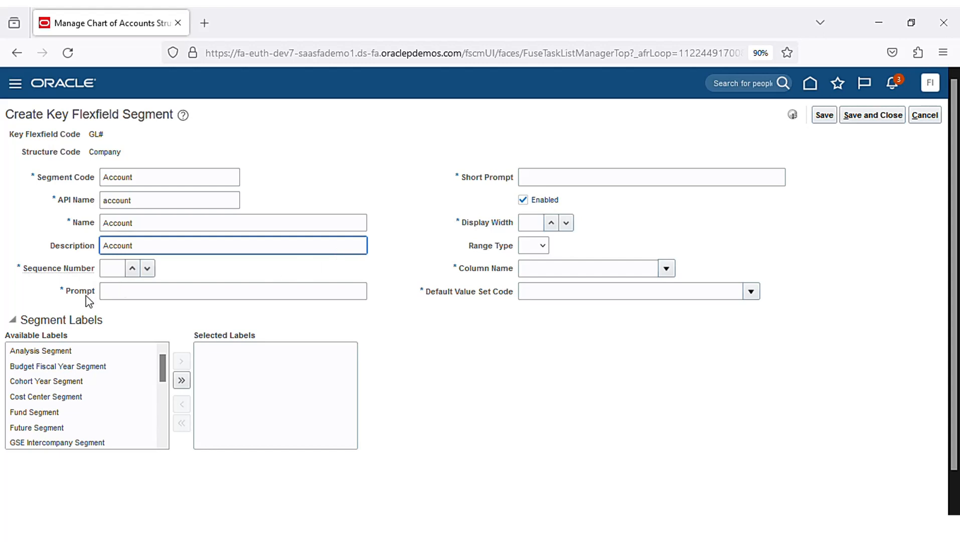
{"action": "left_click", "coordinate": [121, 270]}
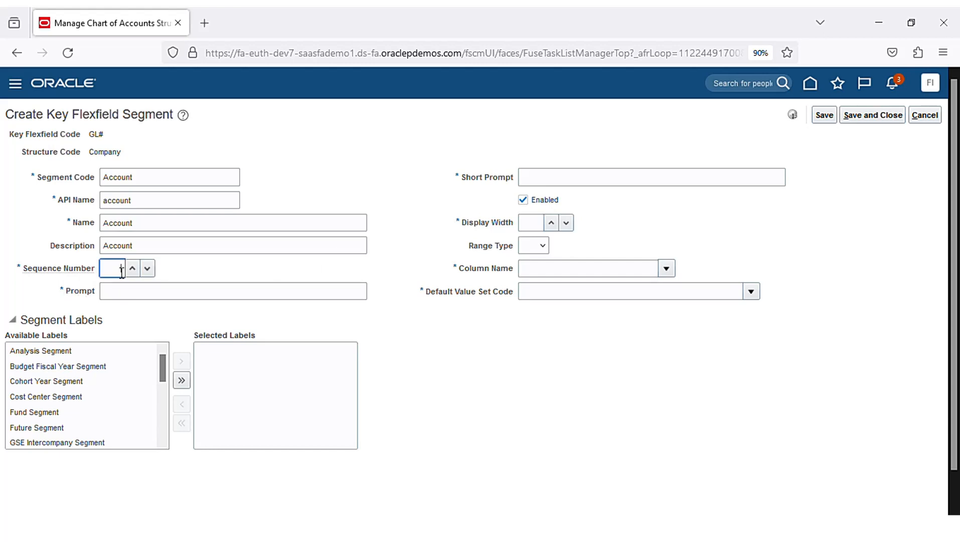
{"action": "type", "text": "2"}
{"action": "left_click", "coordinate": [221, 291]}
{"action": "key", "text": "ctrl+v"}
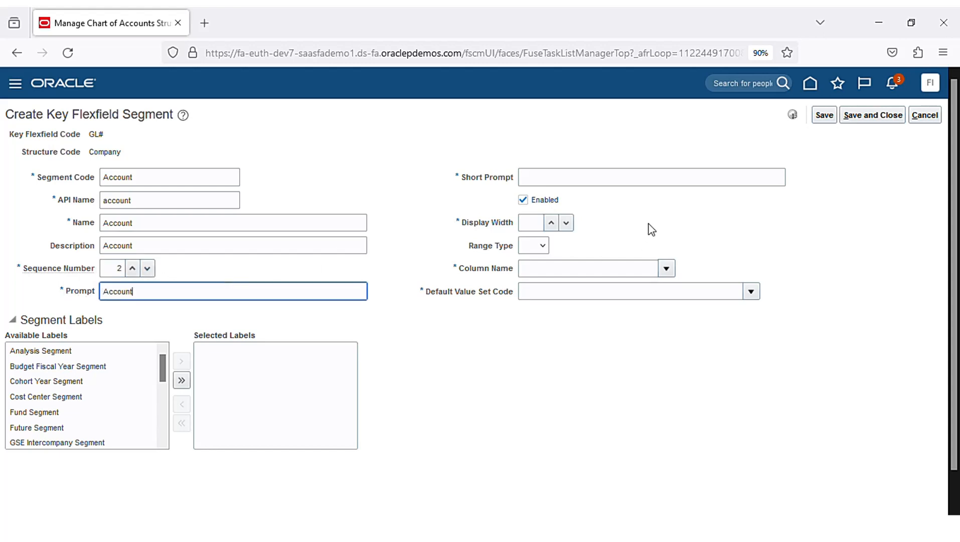
{"action": "left_click", "coordinate": [639, 177]}
{"action": "key", "text": "ctrl+v"}
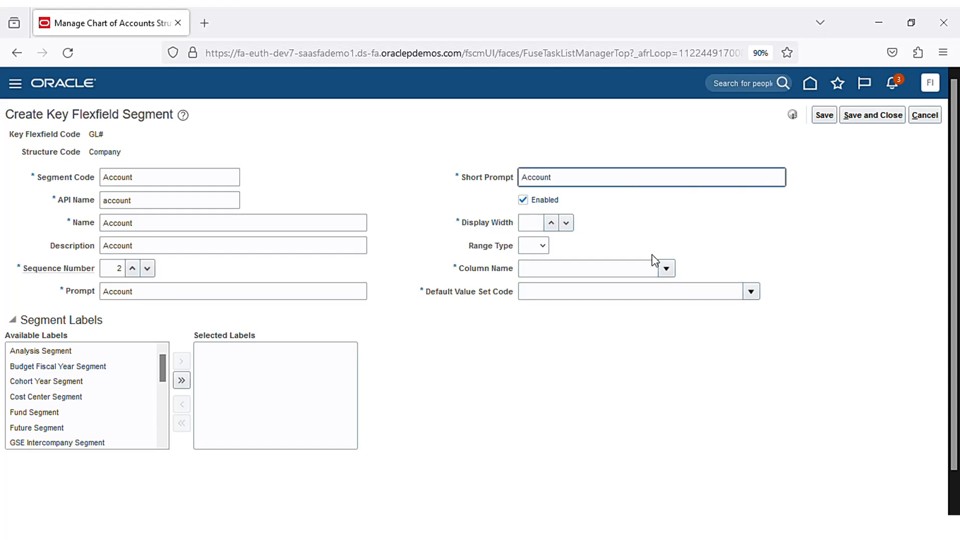
{"action": "left_click", "coordinate": [842, 251]}
- Set display width 5 and assign column SEGMENT2 to the Account segment
{"action": "left_click", "coordinate": [540, 230]}
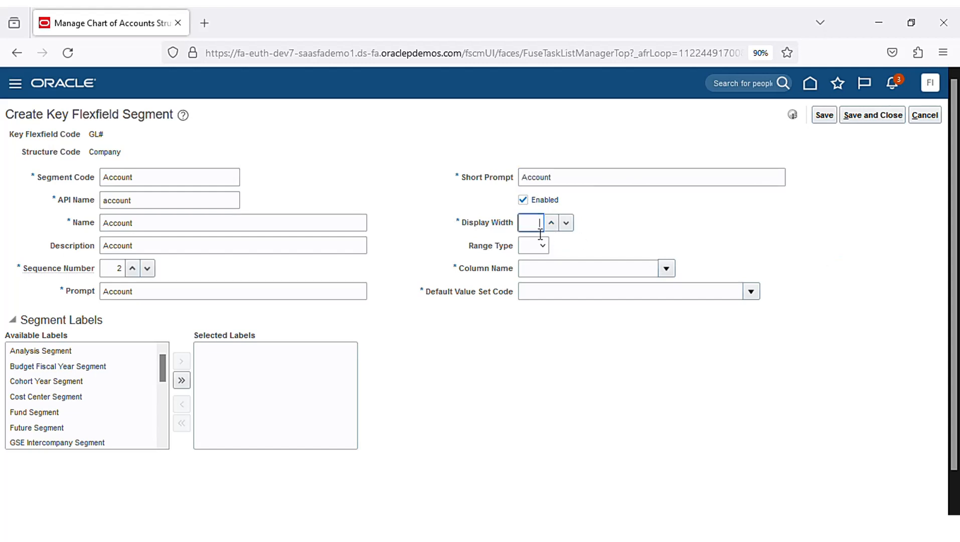
{"action": "type", "text": "5"}
{"action": "left_click", "coordinate": [666, 268]}
{"action": "left_click", "coordinate": [575, 328]}
{"action": "left_click", "coordinate": [750, 295]}
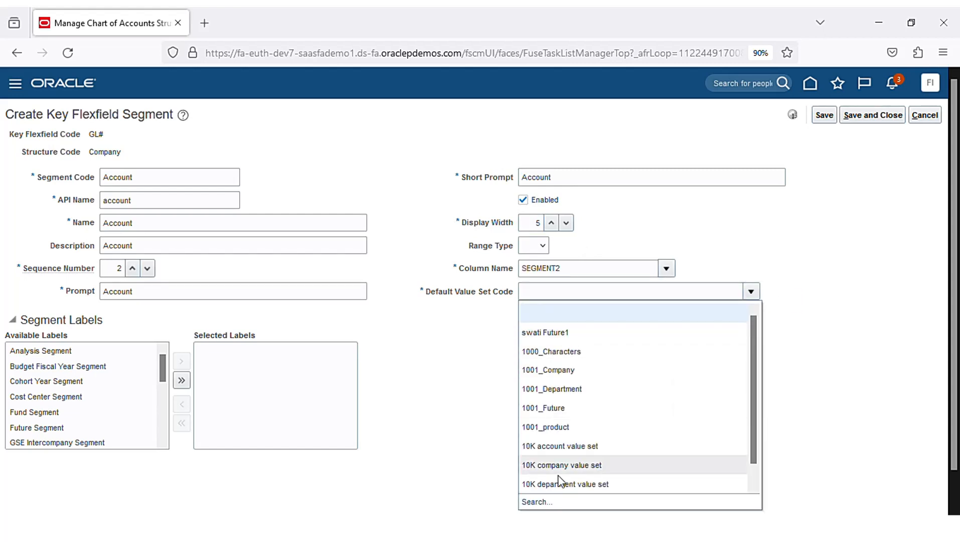
{"action": "left_click", "coordinate": [539, 503]}
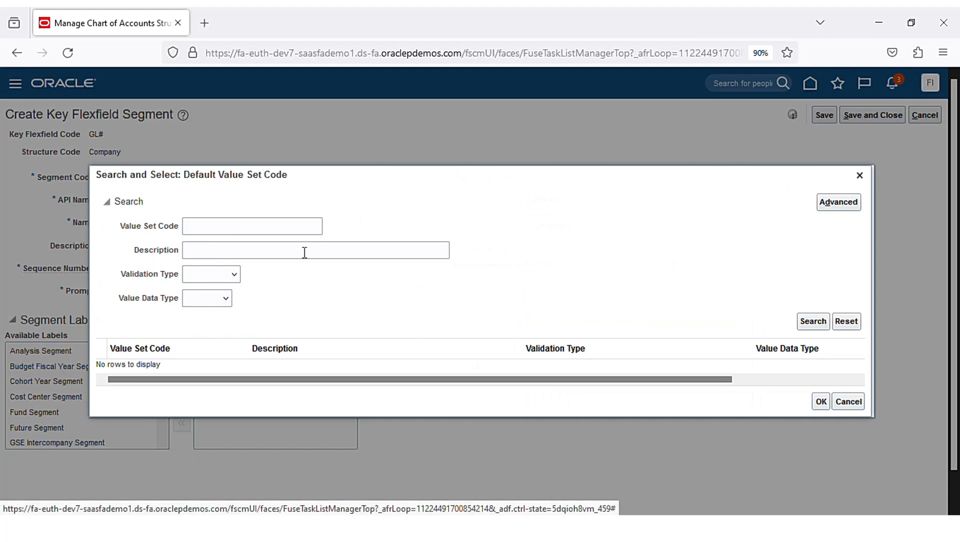
- Search value sets for Chennai and choose Chennai_Account for the Account segment
{"action": "left_click", "coordinate": [290, 231]}
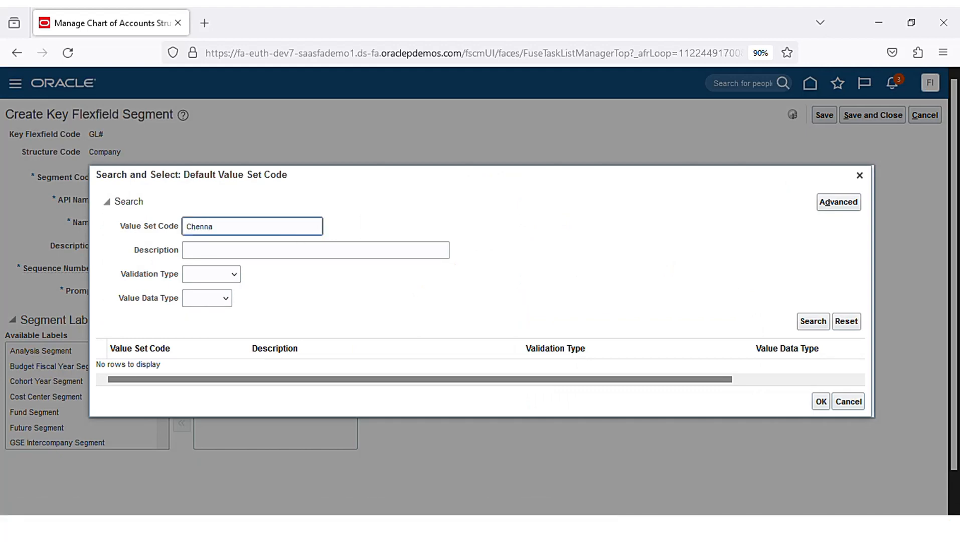
{"action": "key", "text": "Return"}
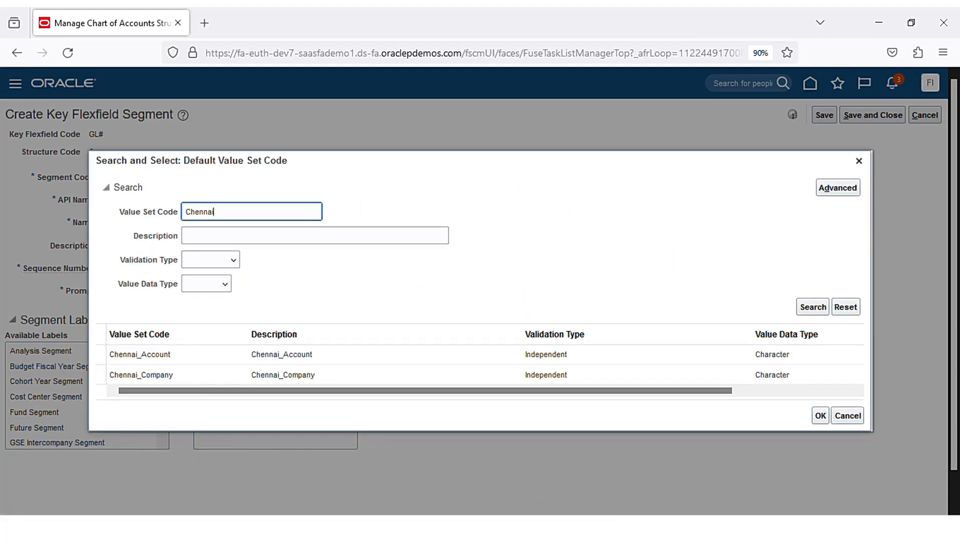
{"action": "left_click", "coordinate": [352, 362]}
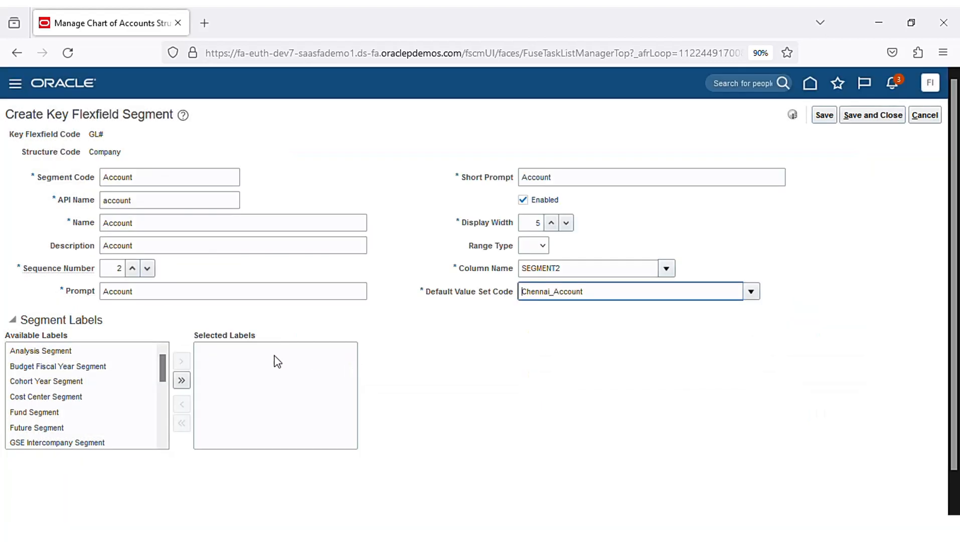
- Add the Natural Account Segment label, then save the segment and the Company structure
{"action": "scroll", "coordinate": [117, 378], "scroll_direction": "down", "scroll_amount": 5}
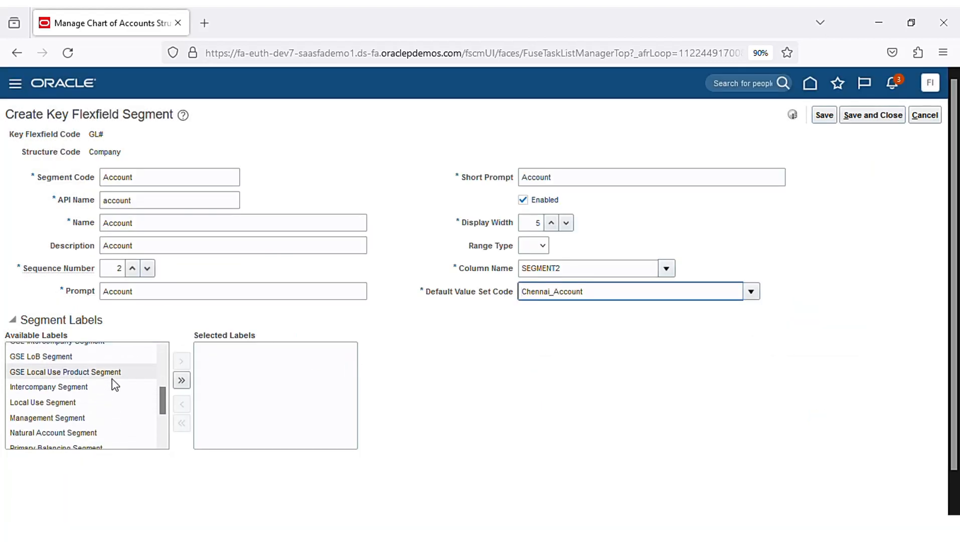
{"action": "scroll", "coordinate": [101, 382], "scroll_direction": "down", "scroll_amount": 2}
{"action": "left_click", "coordinate": [77, 366]}
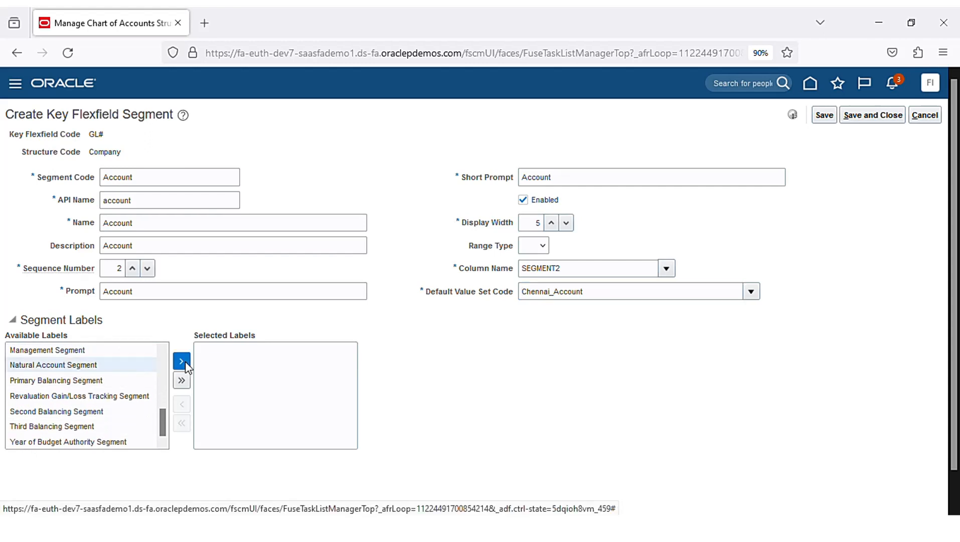
{"action": "left_click", "coordinate": [181, 361]}
{"action": "left_click", "coordinate": [880, 118]}
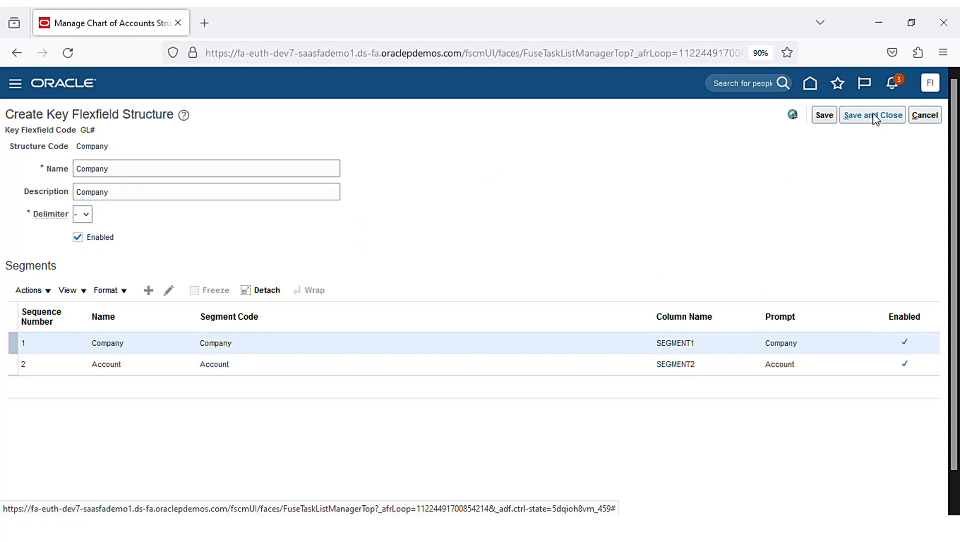
{"action": "left_click", "coordinate": [875, 119]}
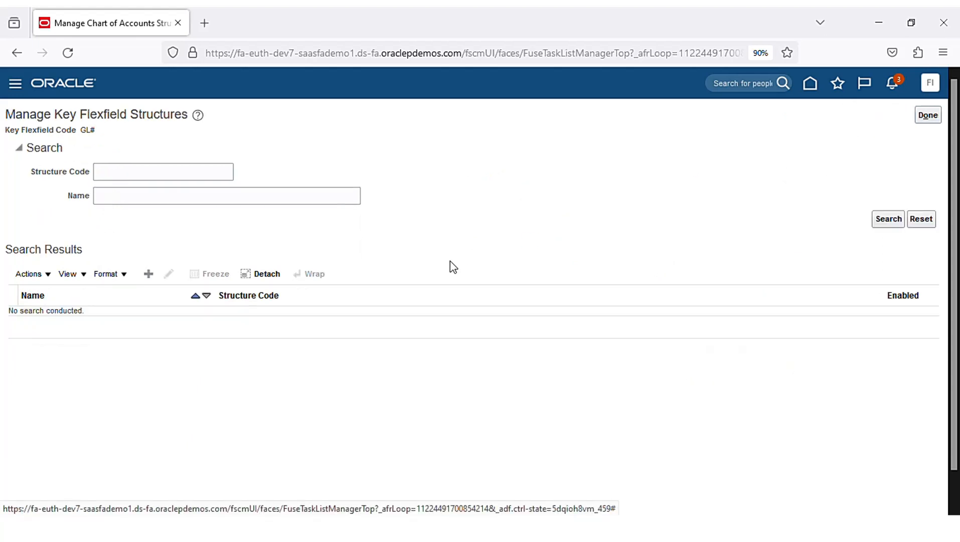
- Go to the GL# structure instances and start a new structure instance
{"action": "left_click", "coordinate": [928, 115]}
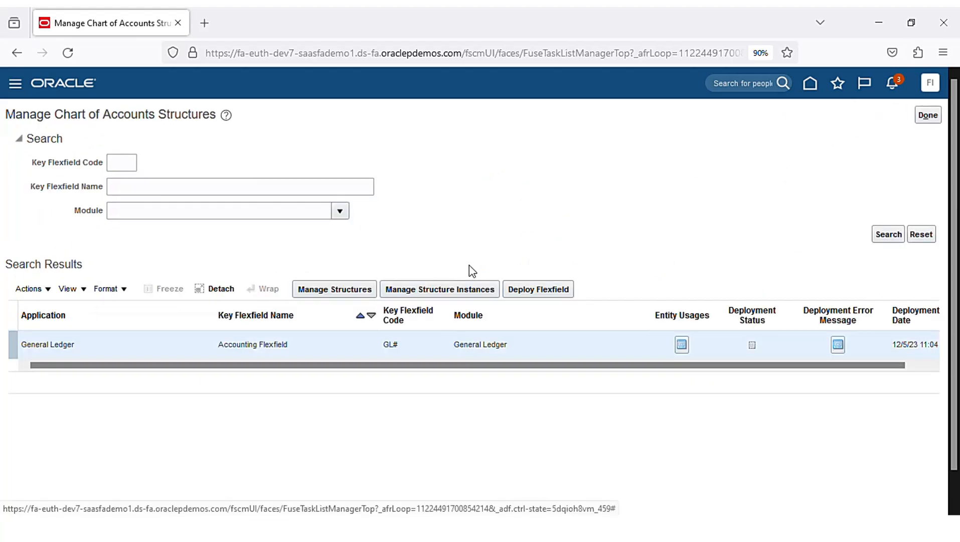
{"action": "left_click", "coordinate": [451, 293]}
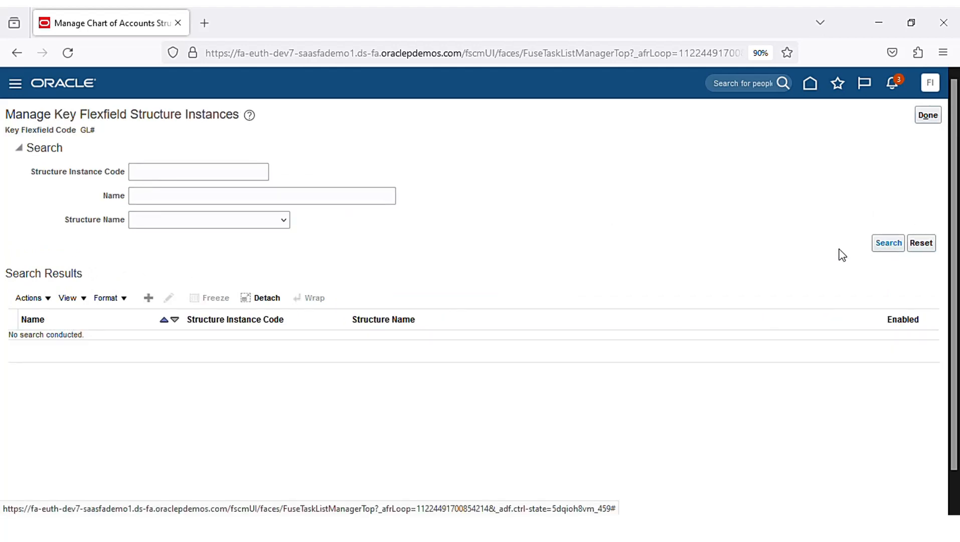
{"action": "left_click", "coordinate": [148, 298]}
{"action": "left_click", "coordinate": [150, 156]}
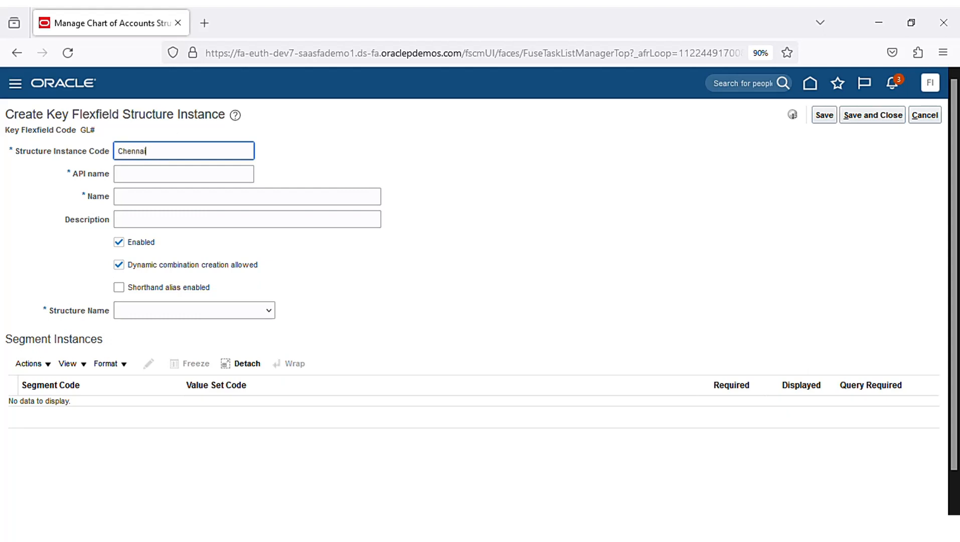
- Enter Chennai_COA_StrucInstance as the structure instance code, name and description
{"action": "type", "text": "Chennai_COA_Instance"}
{"action": "key", "text": "ctrl+a"}
{"action": "key", "text": "ctrl+c"}
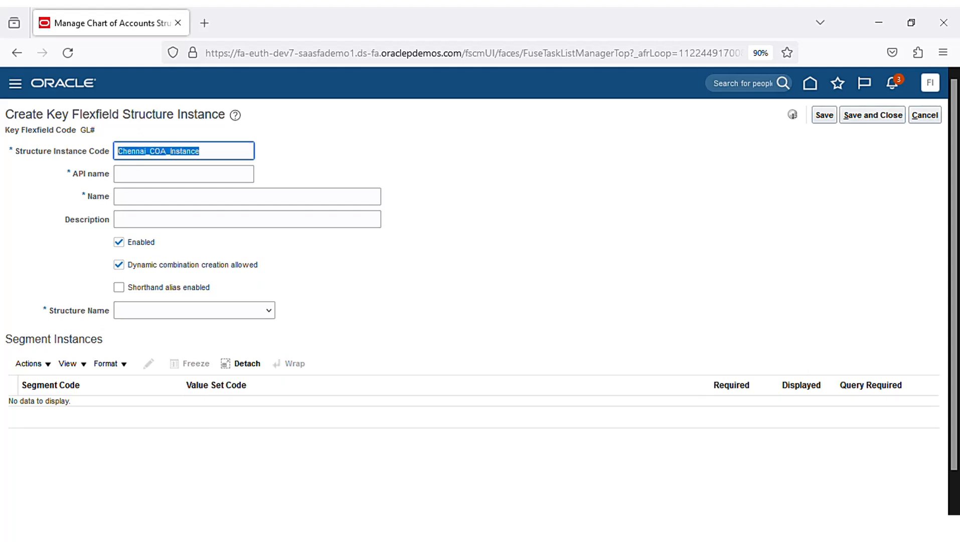
{"action": "left_click", "coordinate": [297, 206]}
{"action": "key", "text": "ctrl+v"}
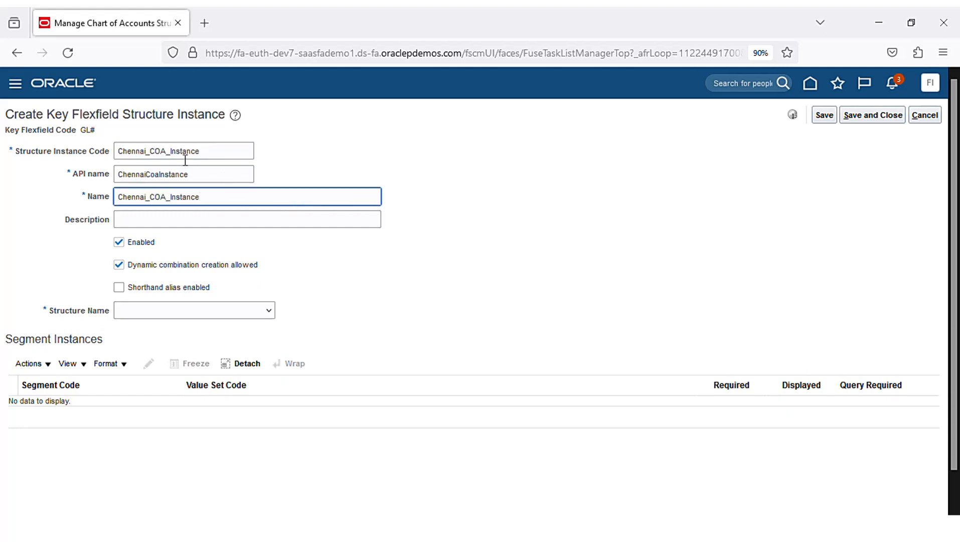
{"action": "left_click", "coordinate": [175, 151]}
{"action": "key", "text": "ctrl+a"}
{"action": "left_click", "coordinate": [180, 158]}
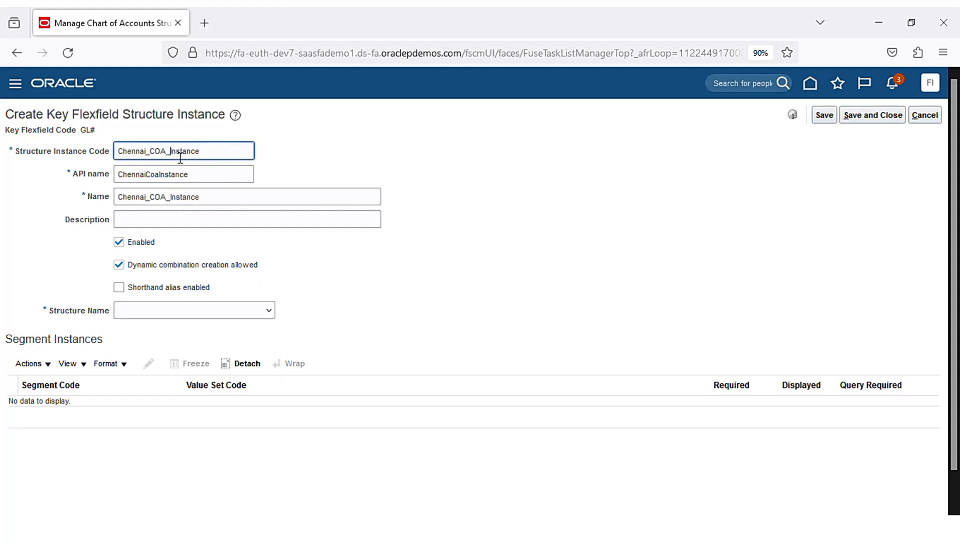
{"action": "type", "text": "Struc"}
{"action": "key", "text": "ctrl+a"}
{"action": "key", "text": "ctrl+c"}
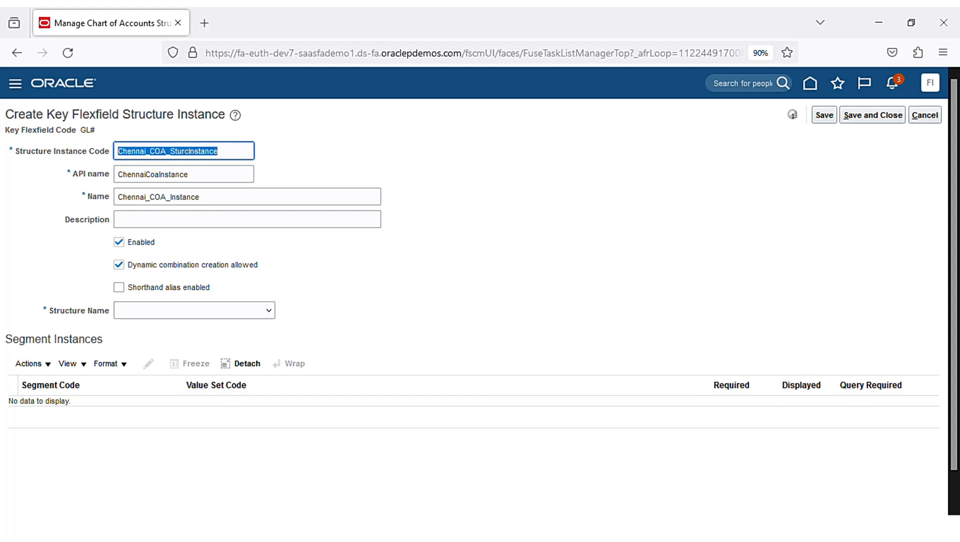
{"action": "left_click", "coordinate": [281, 201]}
{"action": "key", "text": "ctrl+a"}
{"action": "key", "text": "ctrl+v"}
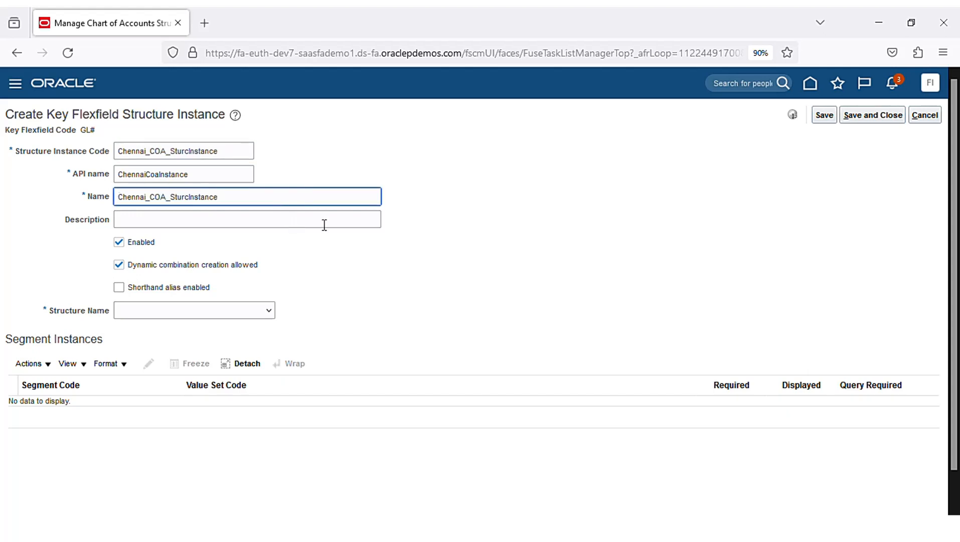
{"action": "left_click", "coordinate": [324, 223]}
{"action": "key", "text": "ctrl+v"}
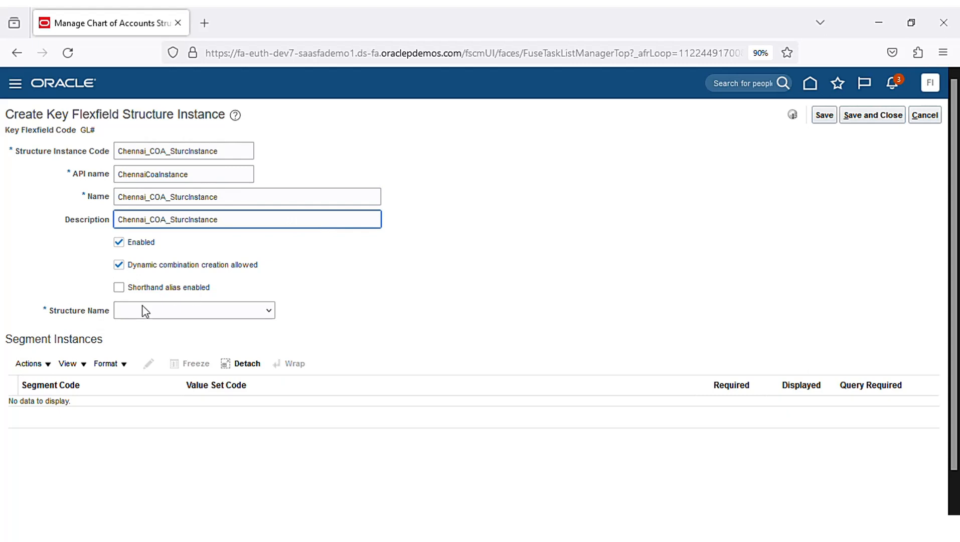
{"action": "left_click", "coordinate": [269, 311]}
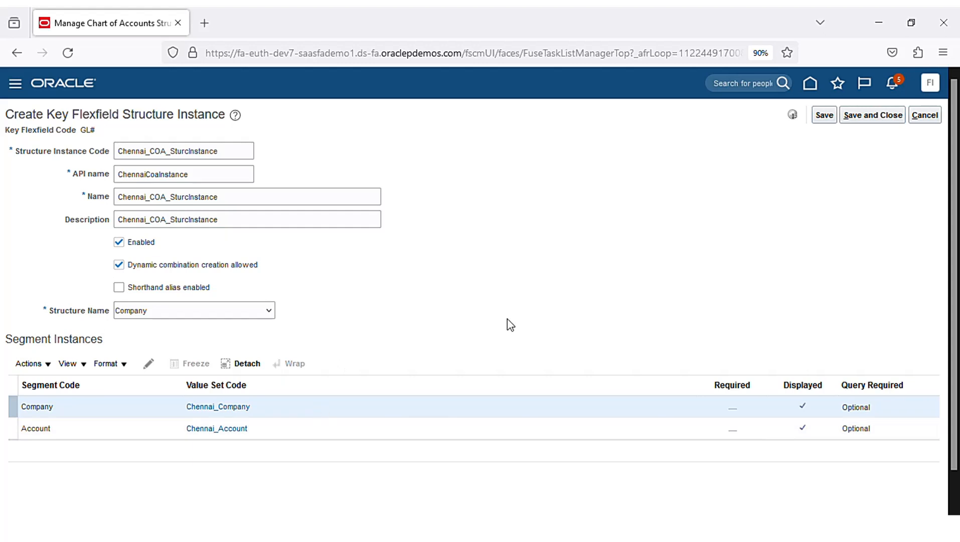
- Save and close Chennai_COA_StrucInstance based on the Company structure
{"action": "left_click", "coordinate": [871, 122]}
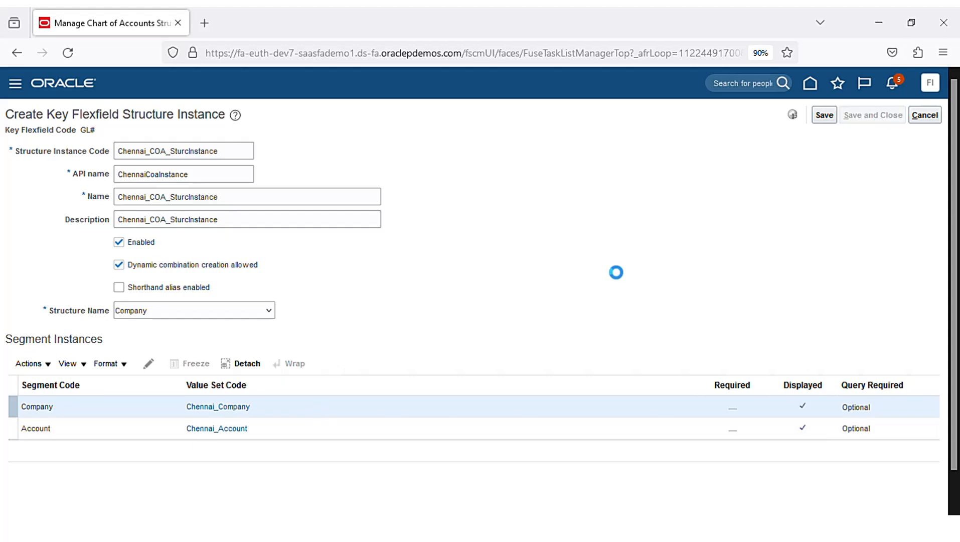
- Start deploying the GL# accounting flexfield from the chart of accounts structure instances task
{"action": "left_click", "coordinate": [928, 116]}
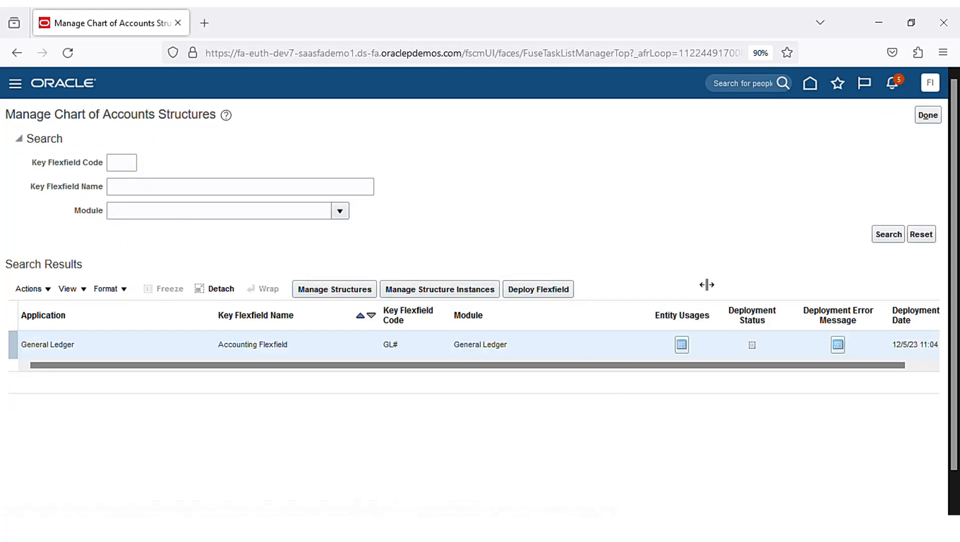
{"action": "left_click", "coordinate": [927, 120]}
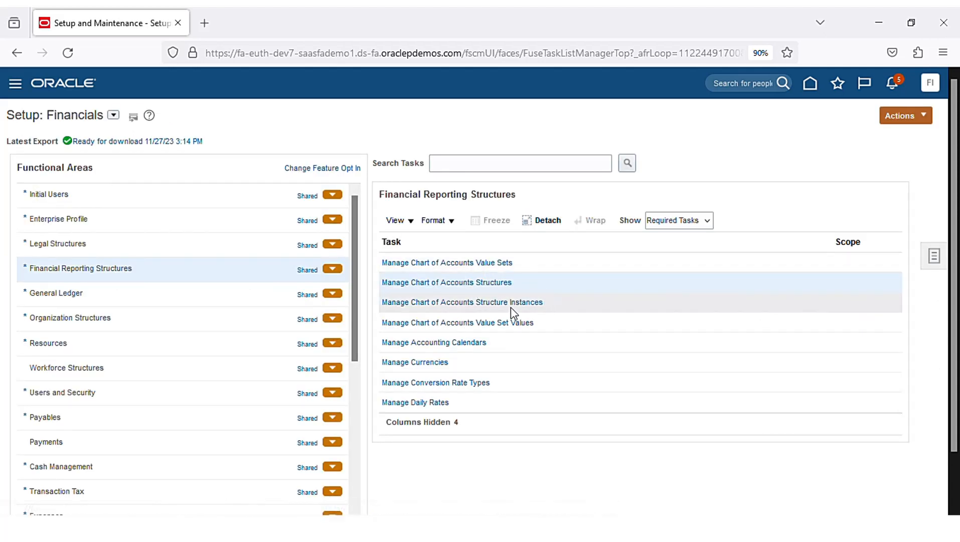
{"action": "left_click", "coordinate": [533, 302]}
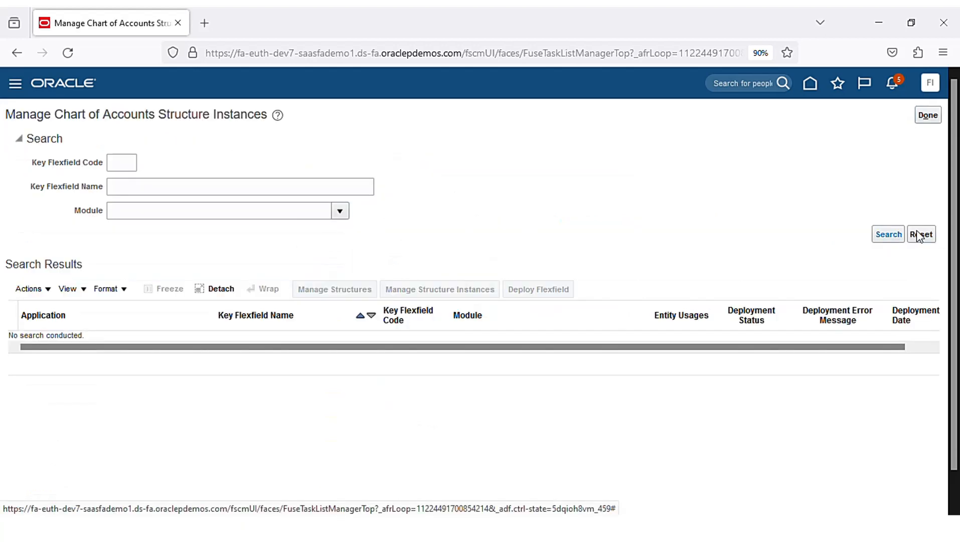
{"action": "left_click", "coordinate": [902, 234]}
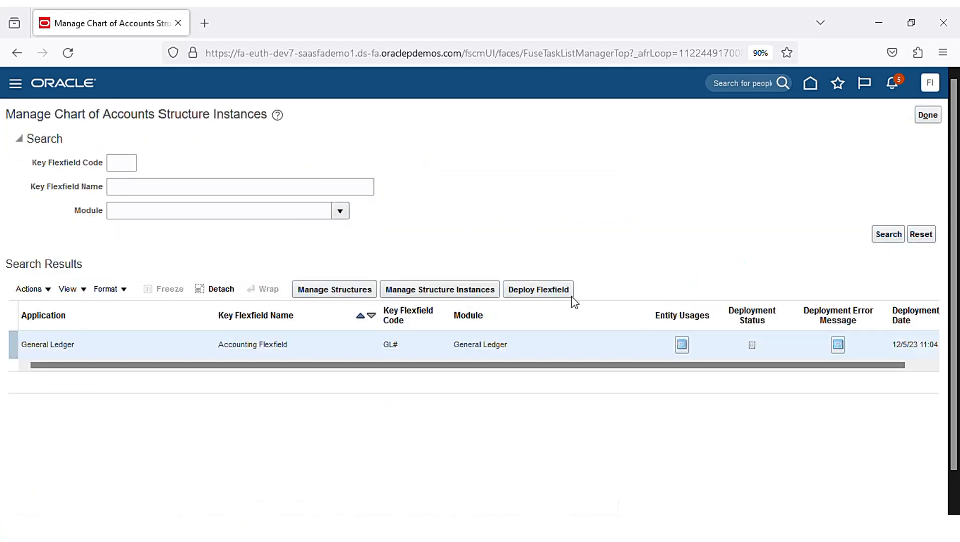
{"action": "left_click", "coordinate": [564, 294]}
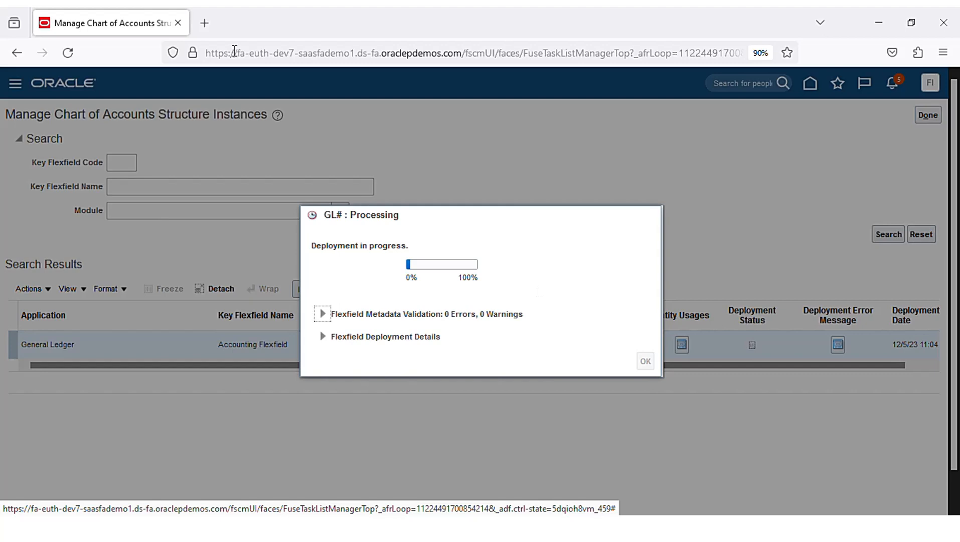
- Copy the site's base address up to .com and open a new browser tab
{"action": "double_click", "coordinate": [426, 53]}
{"action": "left_click_drag", "start_coordinate": [462, 52], "coordinate": [468, 57]}
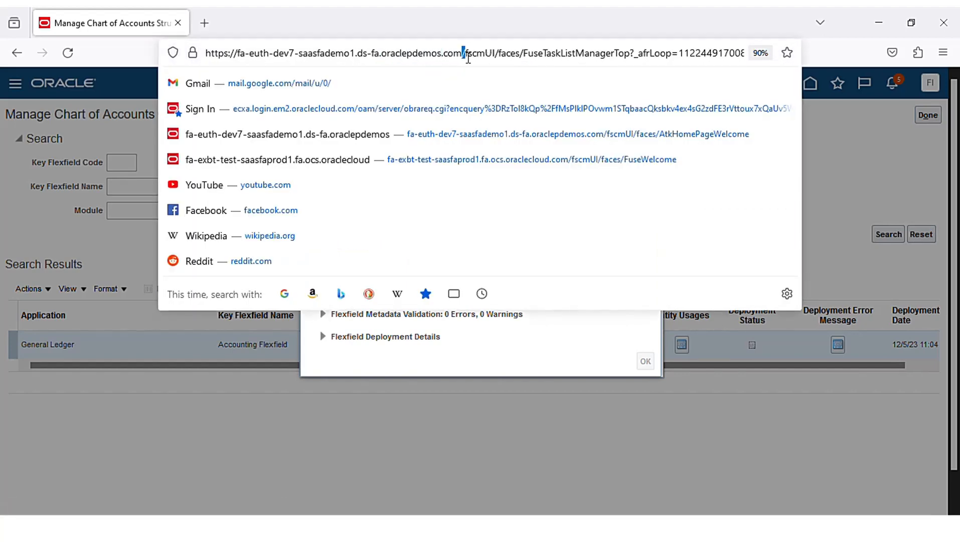
{"action": "key", "text": "shift+Home"}
{"action": "key", "text": "ctrl+c"}
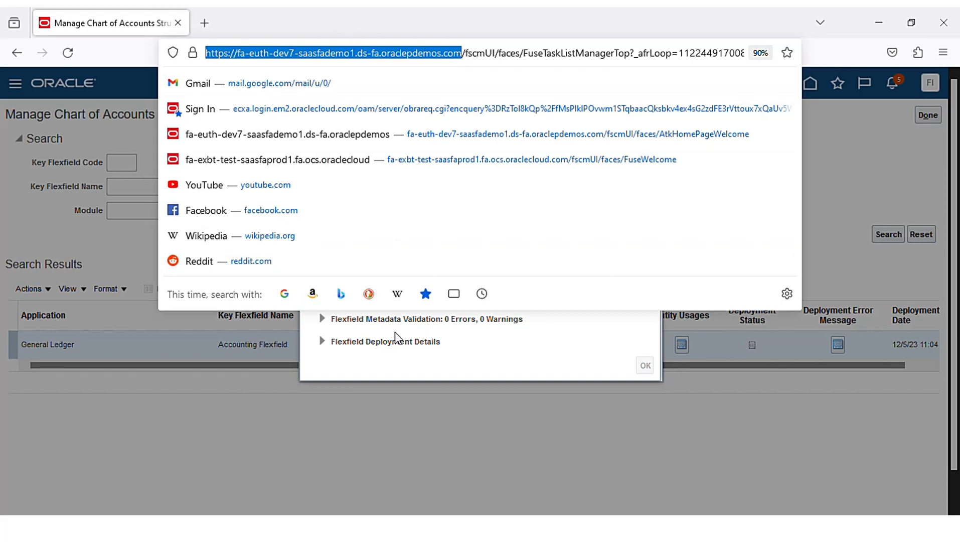
{"action": "left_click", "coordinate": [235, 397]}
{"action": "left_click", "coordinate": [204, 23]}
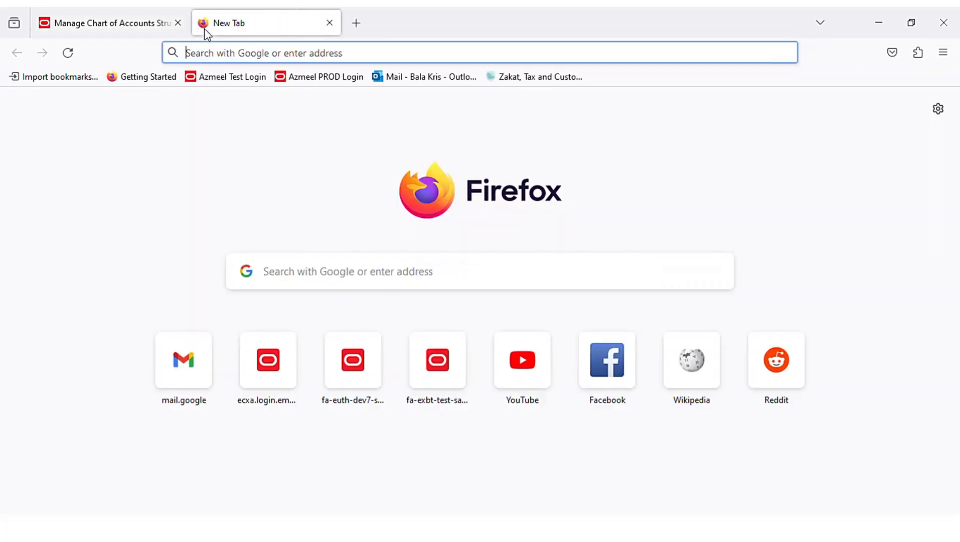
- Paste the copied Oracle Fusion base address into the new tab and load it
{"action": "key", "text": "ctrl+v"}
{"action": "key", "text": "Return"}
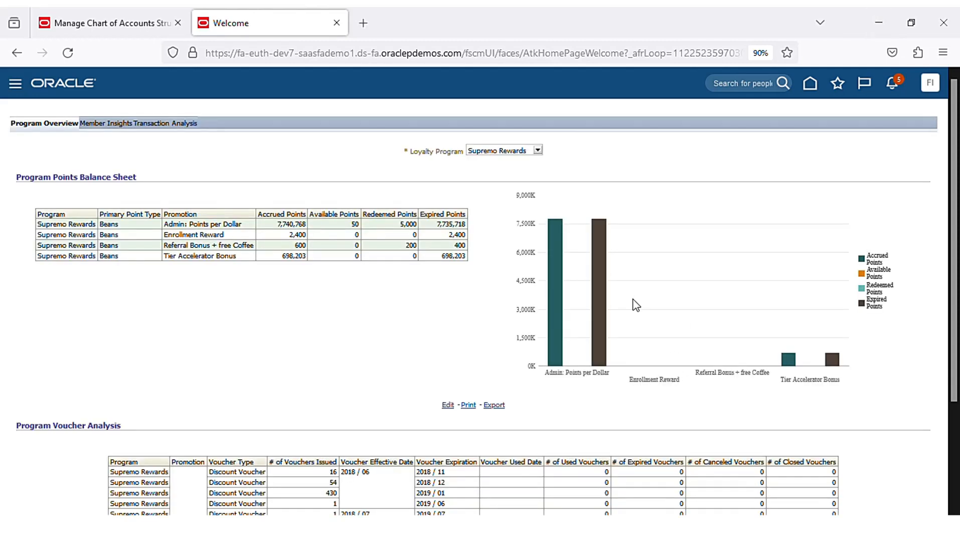
- Open Setup and Maintenance in the second tab, checking on the flexfield deployment meanwhile
{"action": "left_click", "coordinate": [931, 84]}
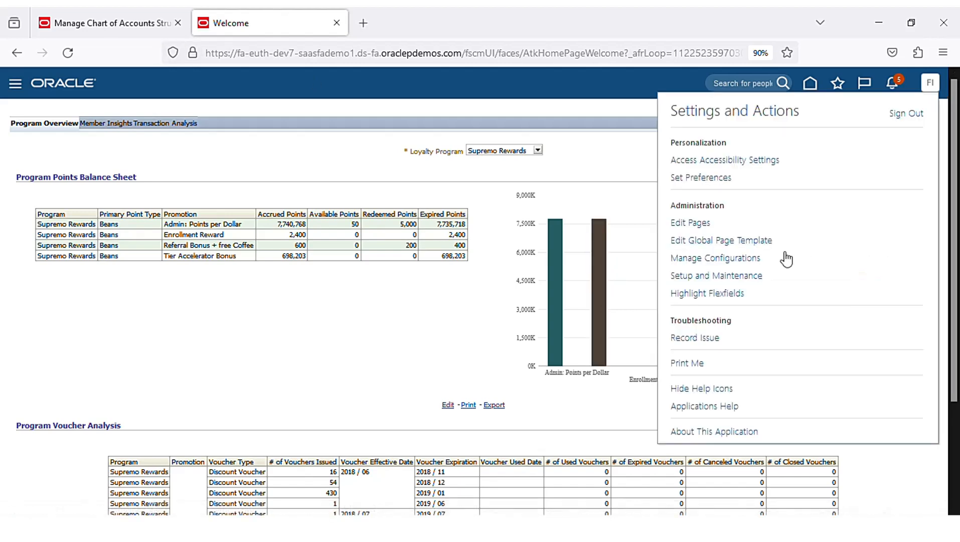
{"action": "left_click", "coordinate": [760, 277]}
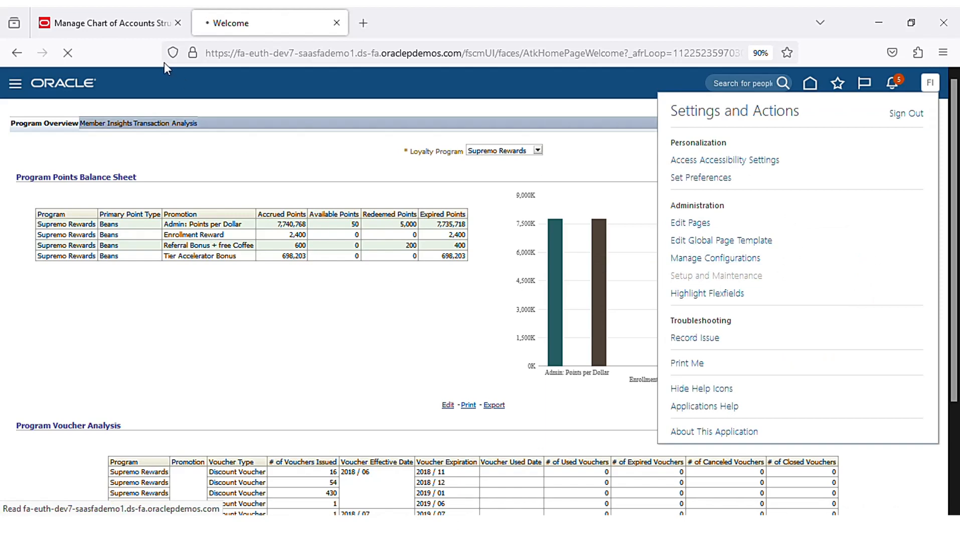
{"action": "left_click", "coordinate": [113, 24]}
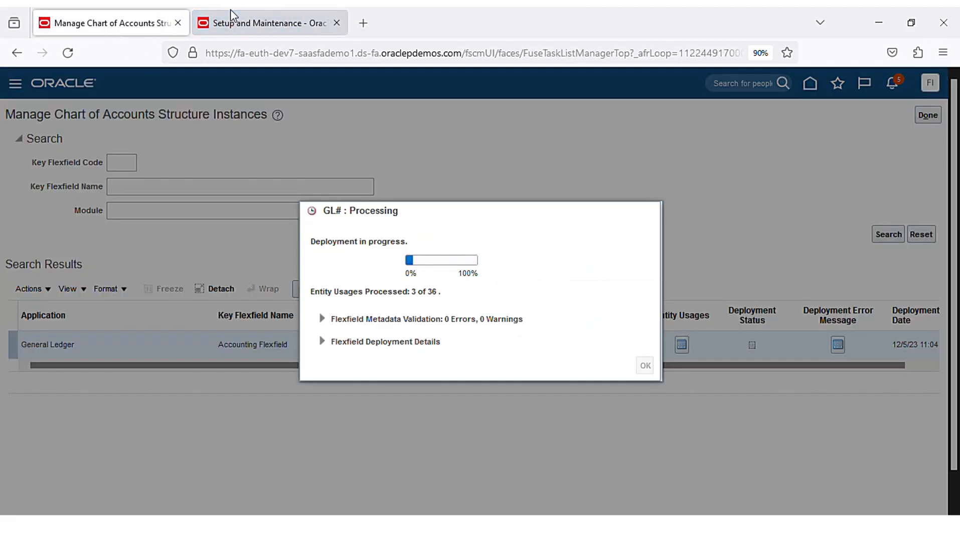
{"action": "left_click", "coordinate": [232, 20]}
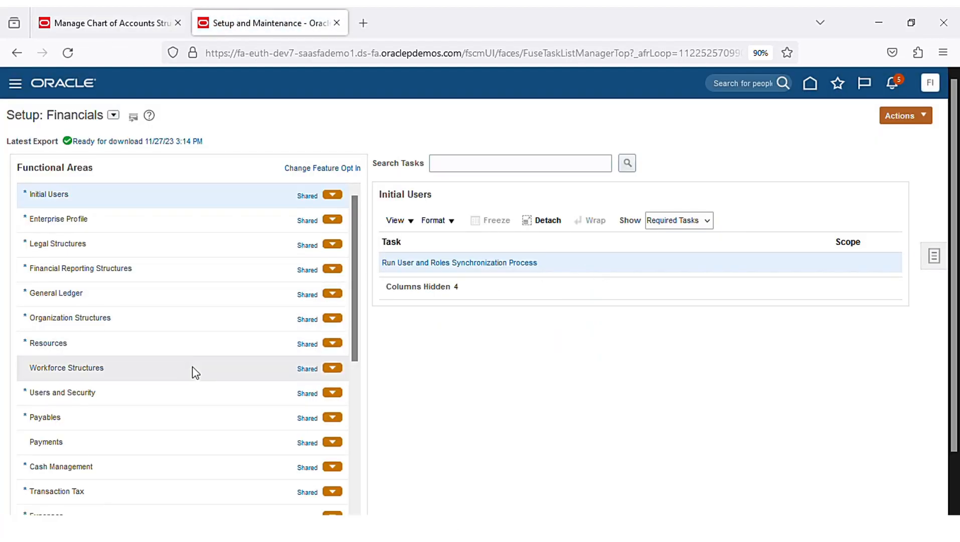
{"action": "left_click", "coordinate": [173, 296]}
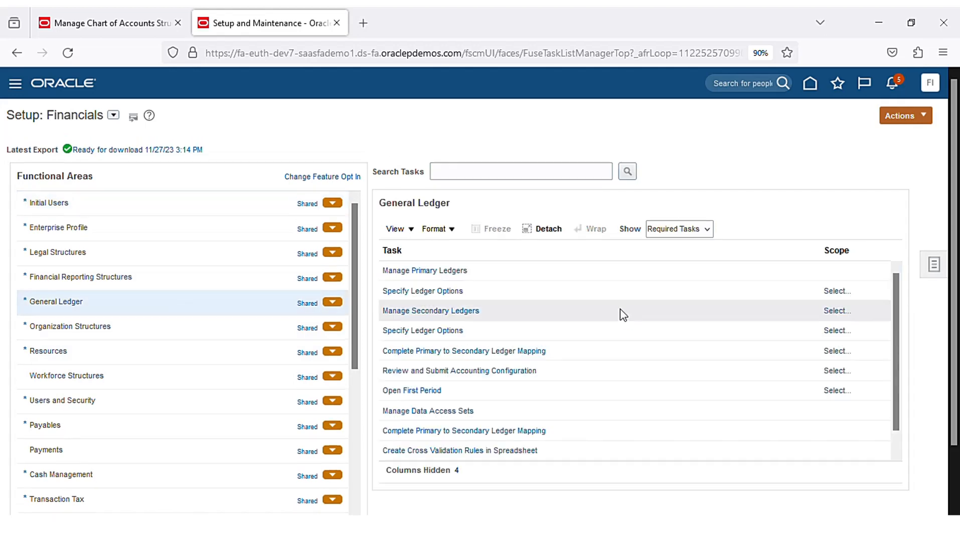
{"action": "left_click", "coordinate": [462, 266]}
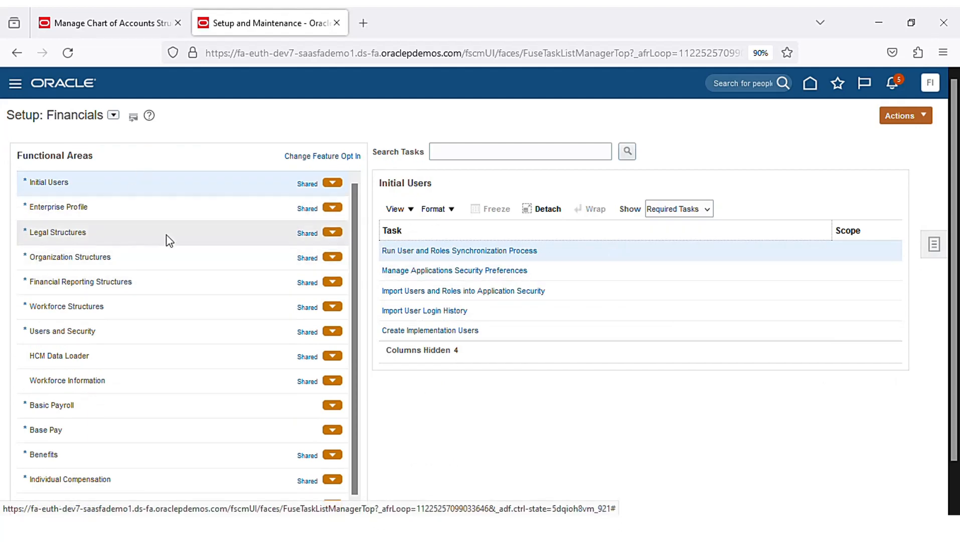
{"action": "left_click", "coordinate": [134, 24]}
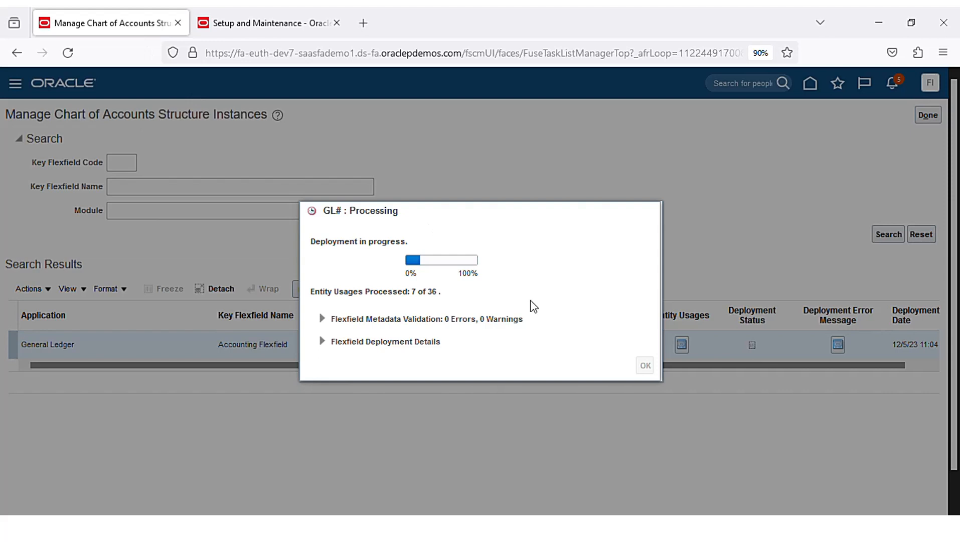
{"action": "left_click", "coordinate": [246, 27]}
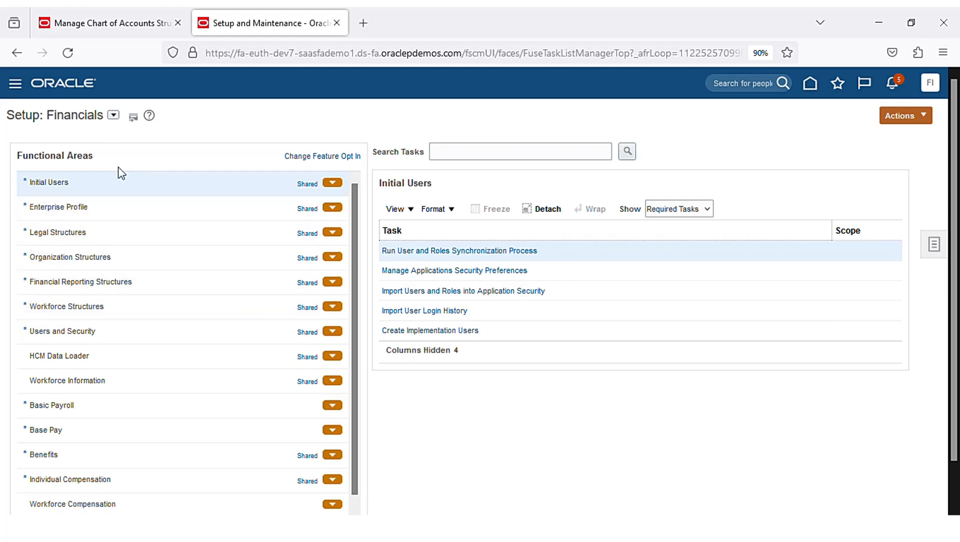
- Switch the setup page's offering to Financials
{"action": "left_click", "coordinate": [114, 115]}
{"action": "left_click", "coordinate": [146, 171]}
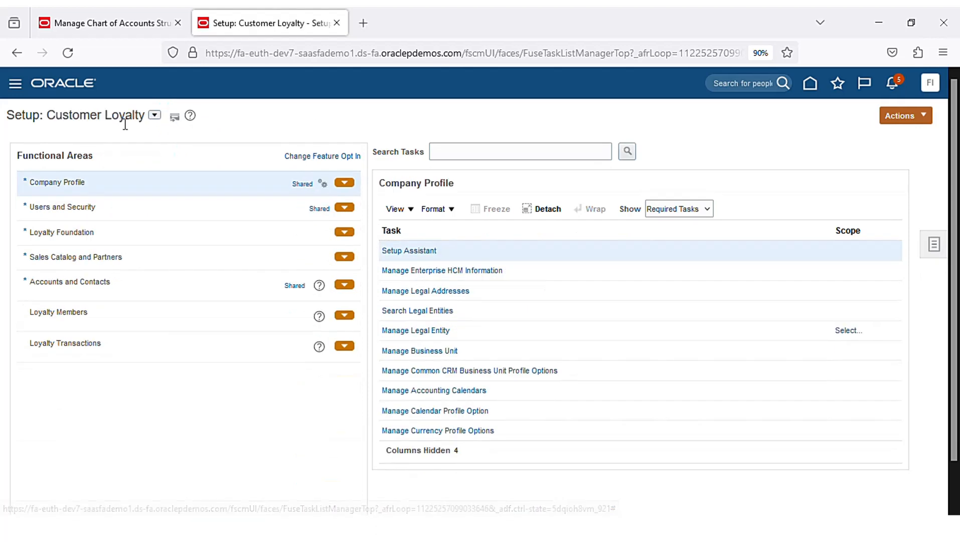
{"action": "left_click", "coordinate": [155, 115]}
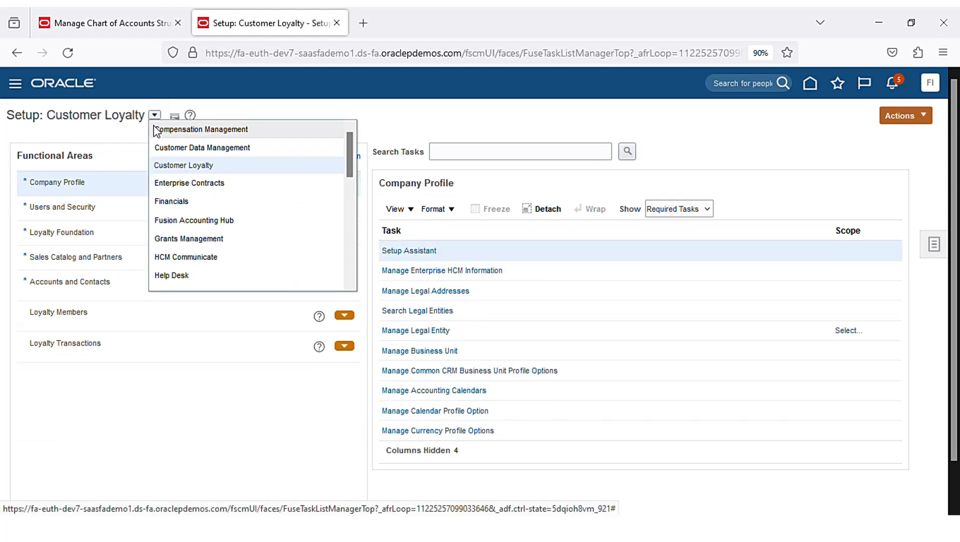
{"action": "left_click", "coordinate": [181, 202]}
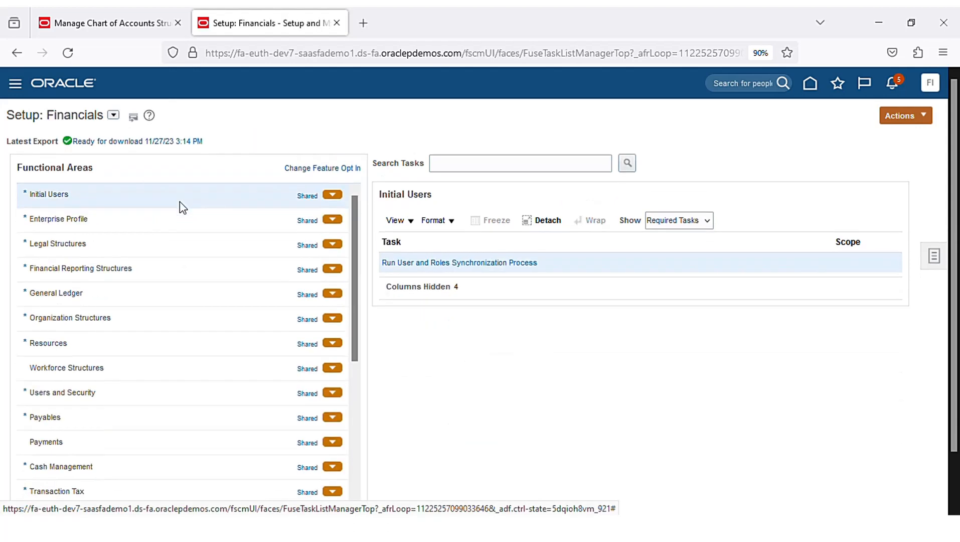
- Open General Ledger's Manage Primary Ledgers task and start a new primary ledger
{"action": "left_click", "coordinate": [166, 295]}
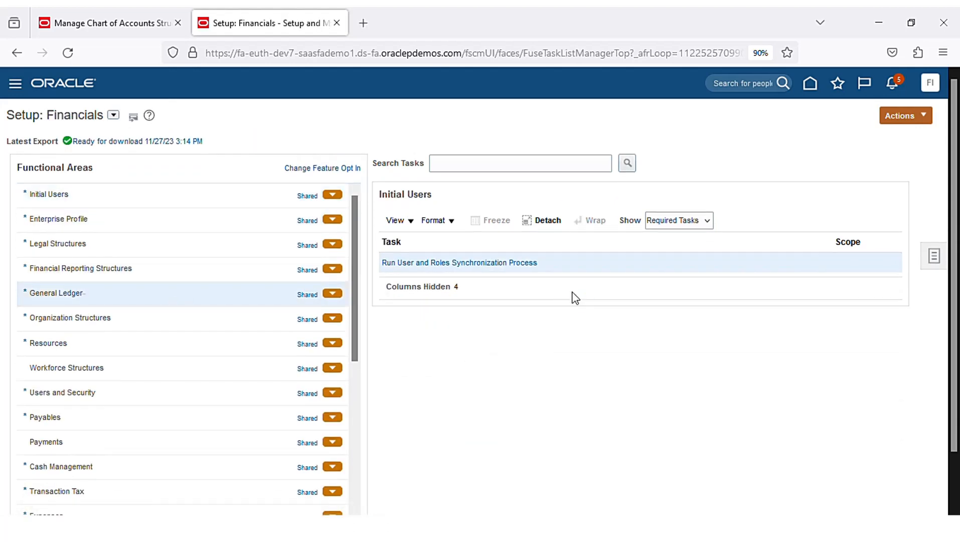
{"action": "left_click", "coordinate": [461, 263]}
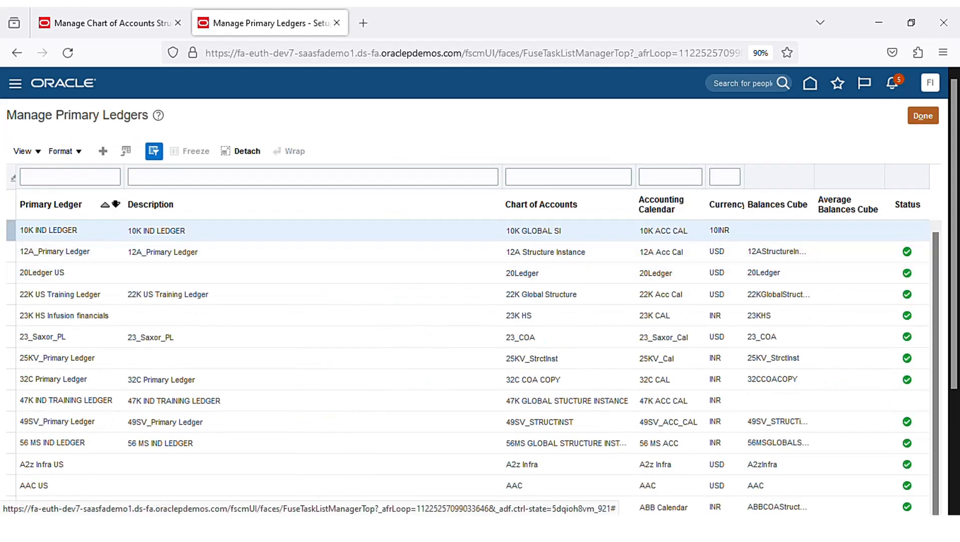
{"action": "left_click", "coordinate": [103, 152]}
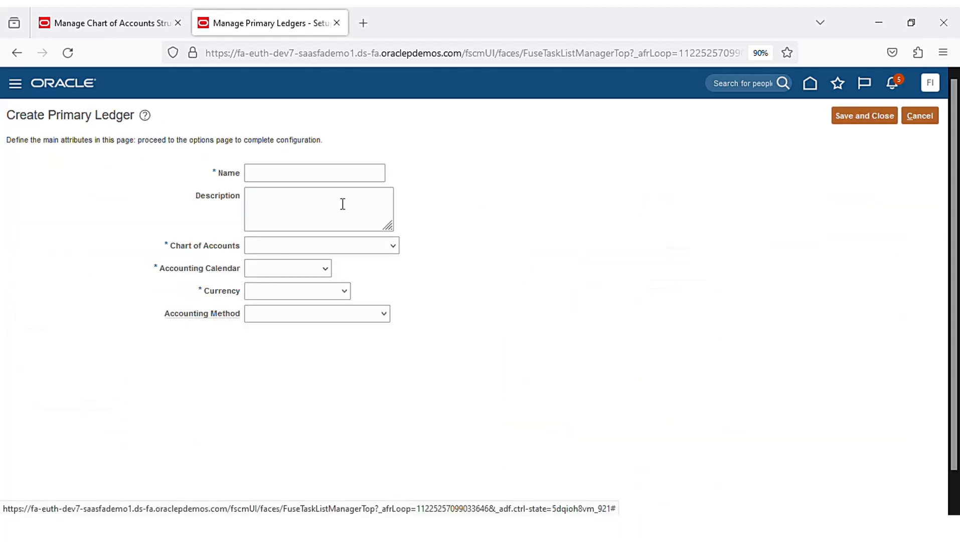
- Enter Chennai_Ledger as both the ledger name and description
{"action": "left_click", "coordinate": [303, 172]}
{"action": "type", "text": "Che"}
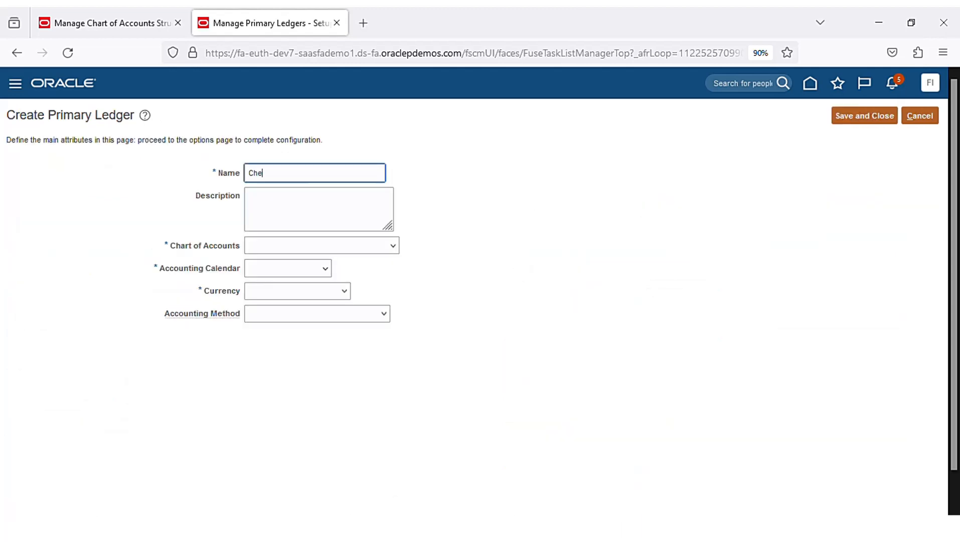
{"action": "type", "text": "nnai_Ledger"}
{"action": "double_click", "coordinate": [305, 173]}
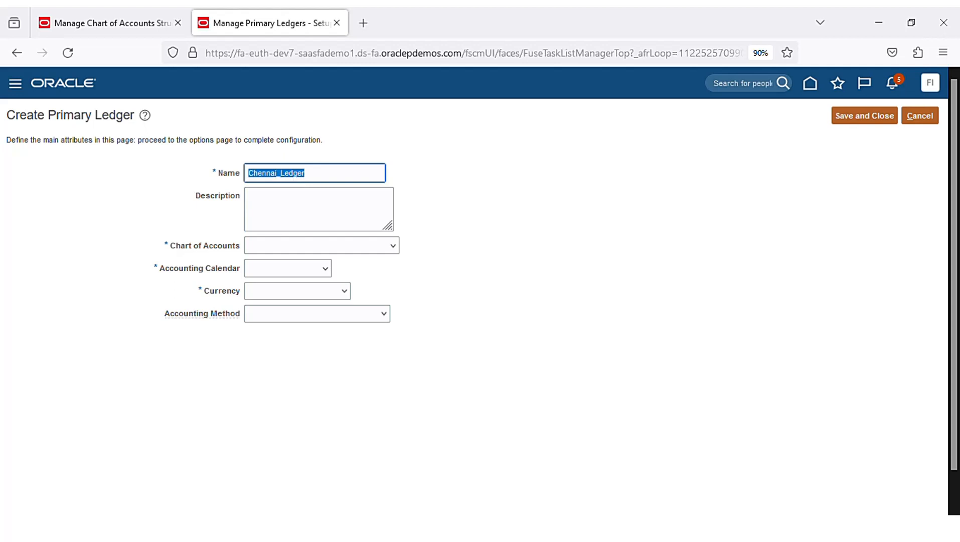
{"action": "key", "text": "ctrl+c"}
{"action": "left_click", "coordinate": [301, 210]}
{"action": "key", "text": "ctrl+v"}
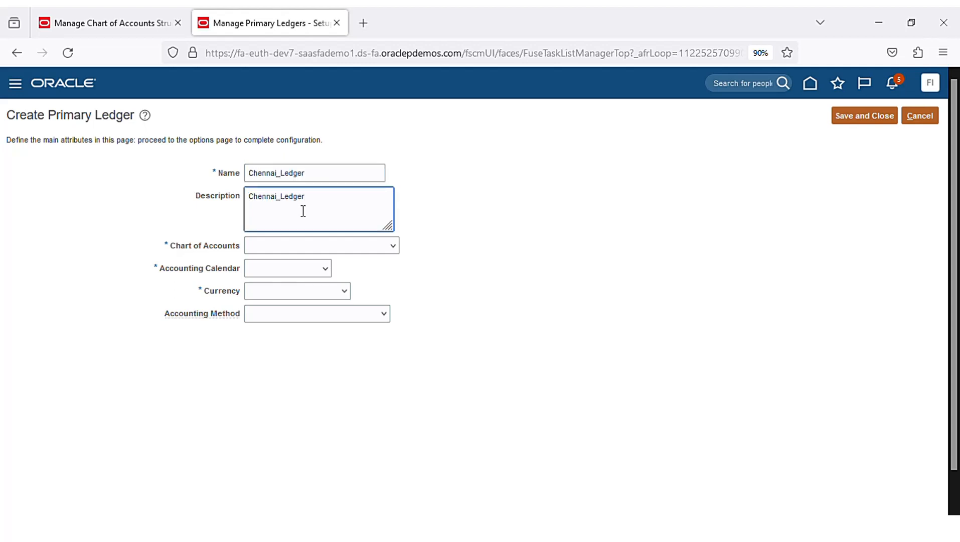
{"action": "left_click", "coordinate": [399, 253]}
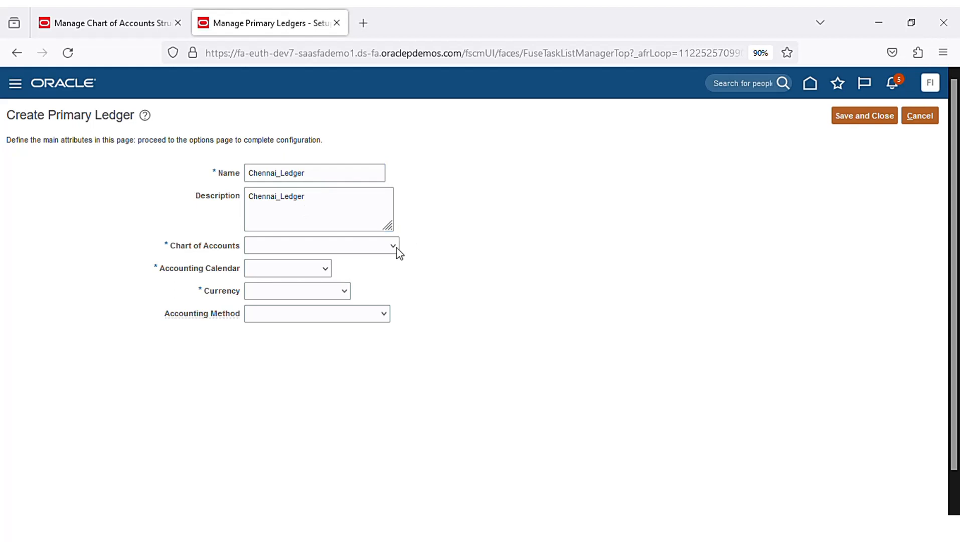
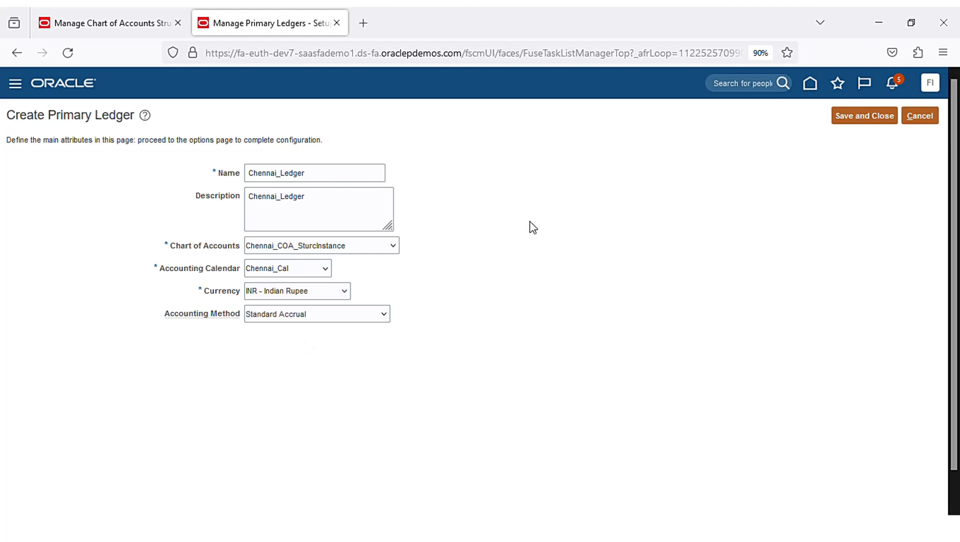
- Save the Chennai_Ledger primary ledger with the Chennai_Cal calendar, INR currency and Standard Accrual
{"action": "left_click", "coordinate": [866, 119]}
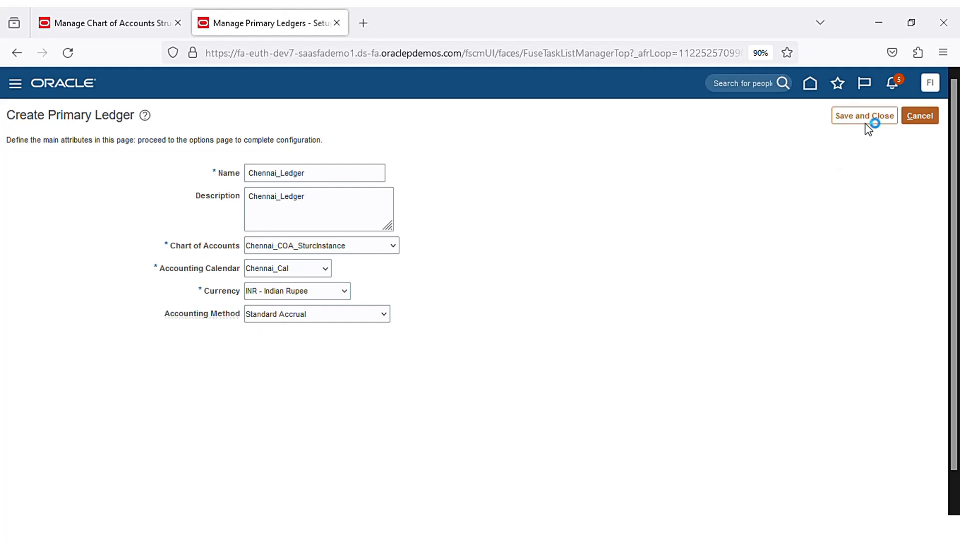
- Check the GL# accounting flexfield deployment progress by moving between it and Setup: Financials
{"action": "left_click", "coordinate": [127, 29]}
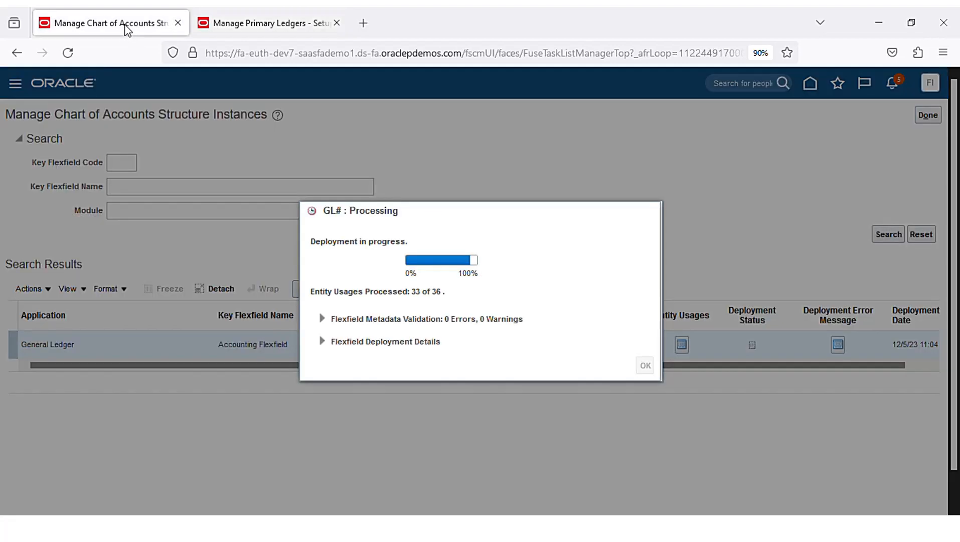
{"action": "left_click", "coordinate": [269, 22]}
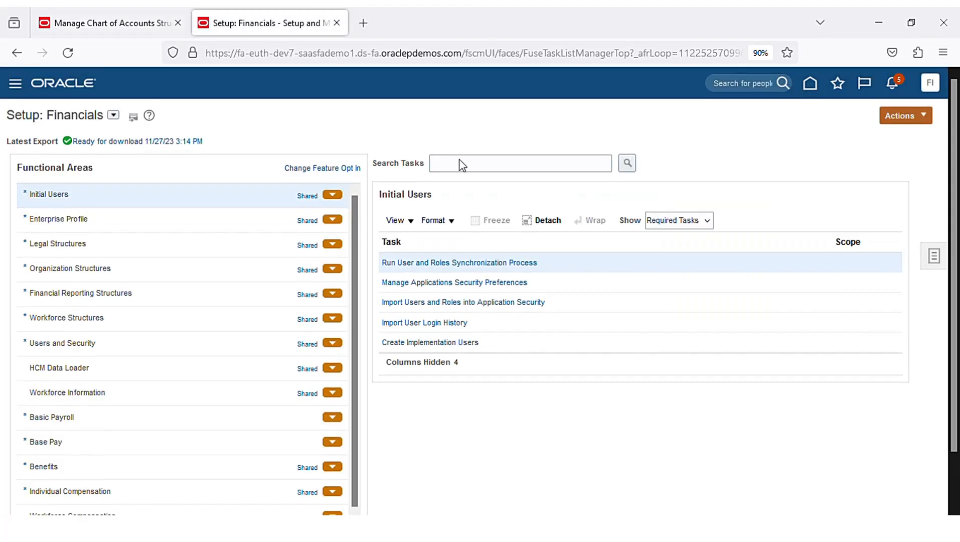
{"action": "left_click", "coordinate": [122, 25]}
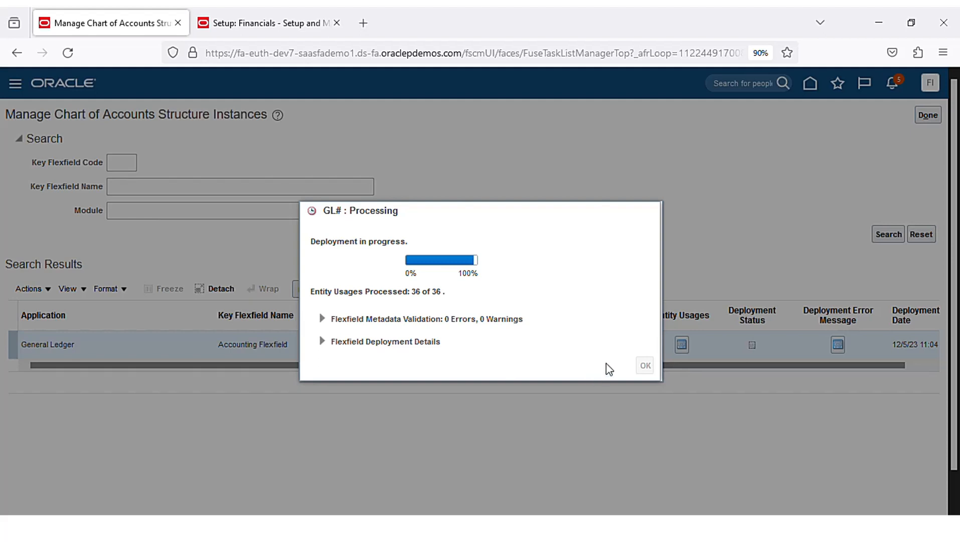
{"action": "left_click", "coordinate": [266, 26]}
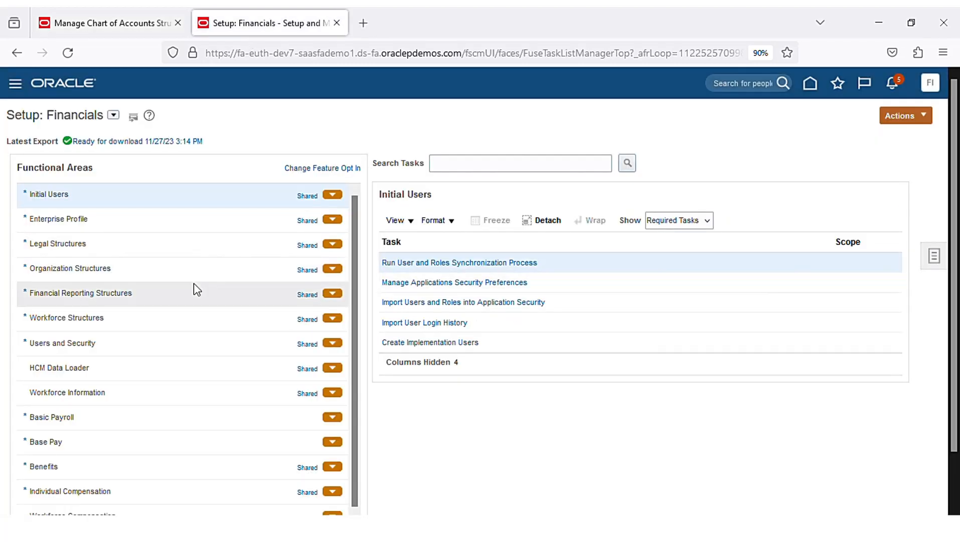
- Show the Financial Reporting Structures tasks, dismiss the application error and confirm the deployment reached 36 of 36
{"action": "left_click", "coordinate": [173, 303]}
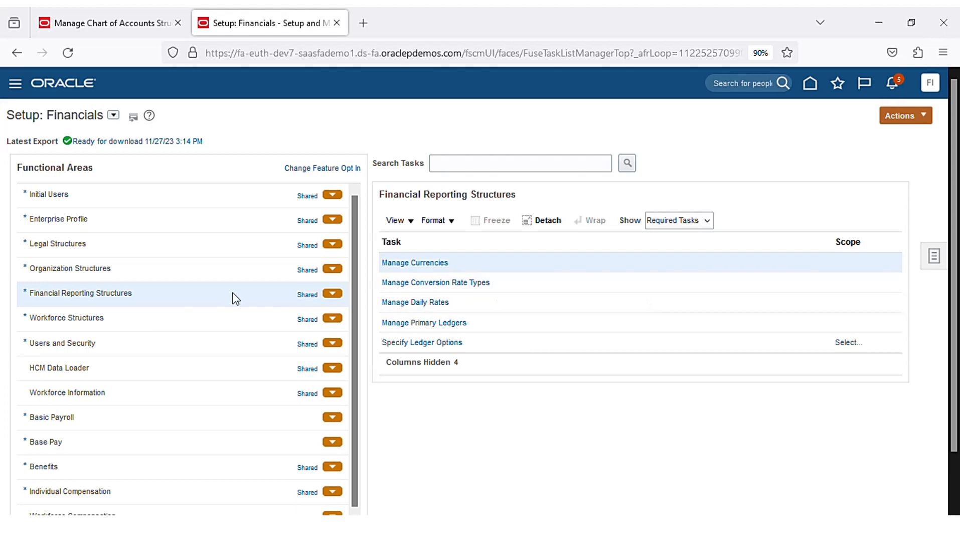
{"action": "left_click", "coordinate": [116, 22]}
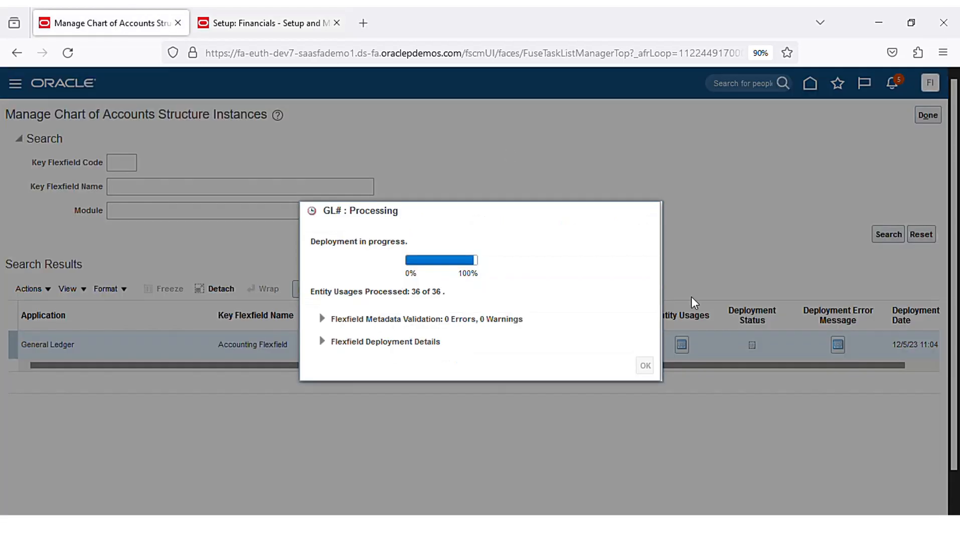
{"action": "left_click", "coordinate": [270, 28]}
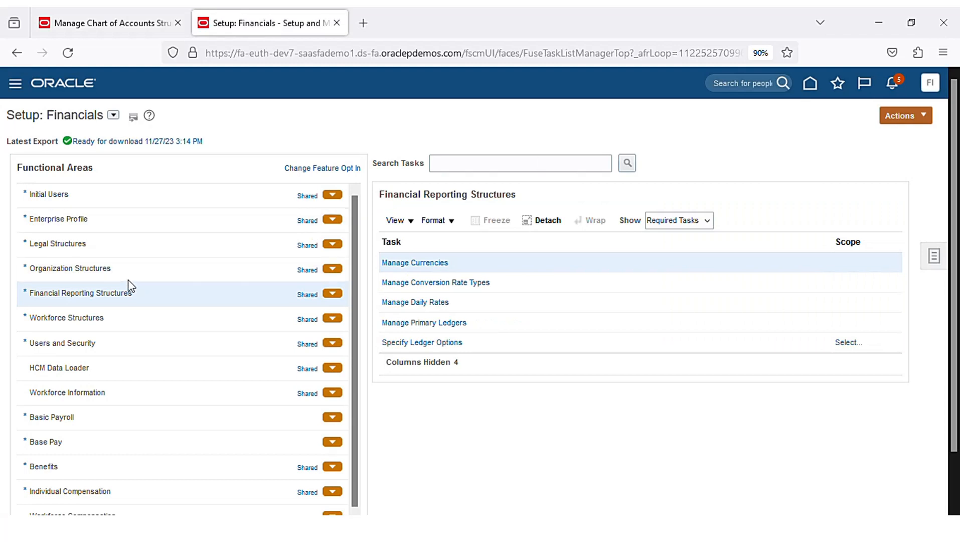
{"action": "left_click", "coordinate": [168, 271]}
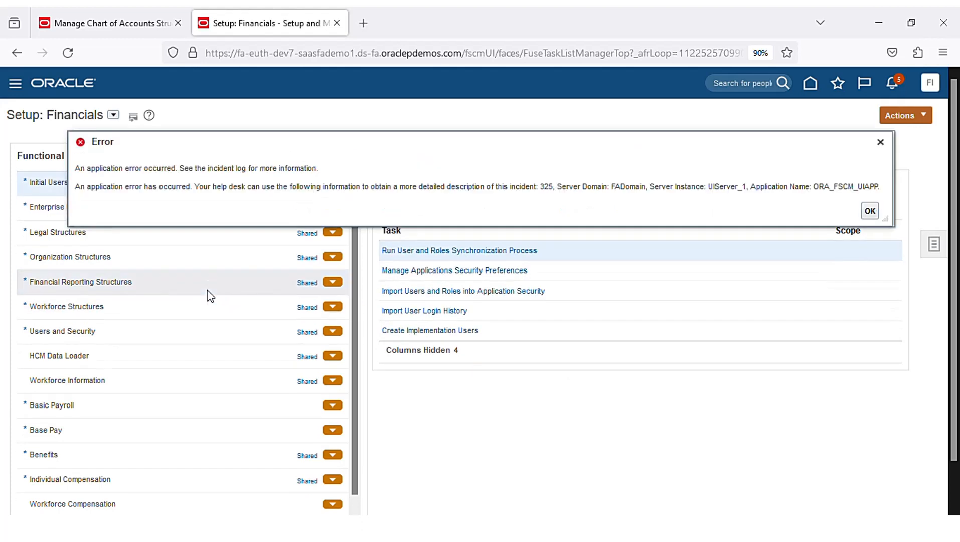
{"action": "left_click", "coordinate": [870, 210]}
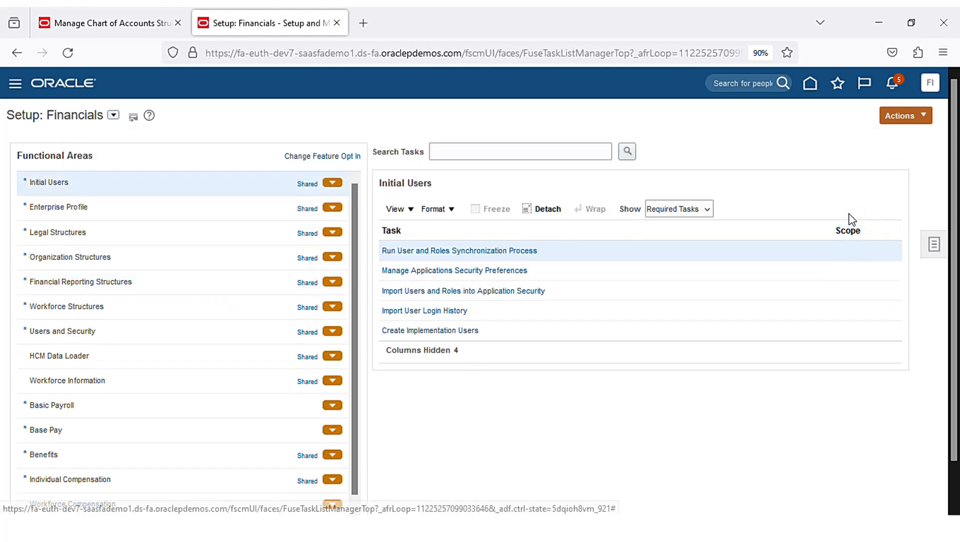
{"action": "left_click", "coordinate": [125, 22]}
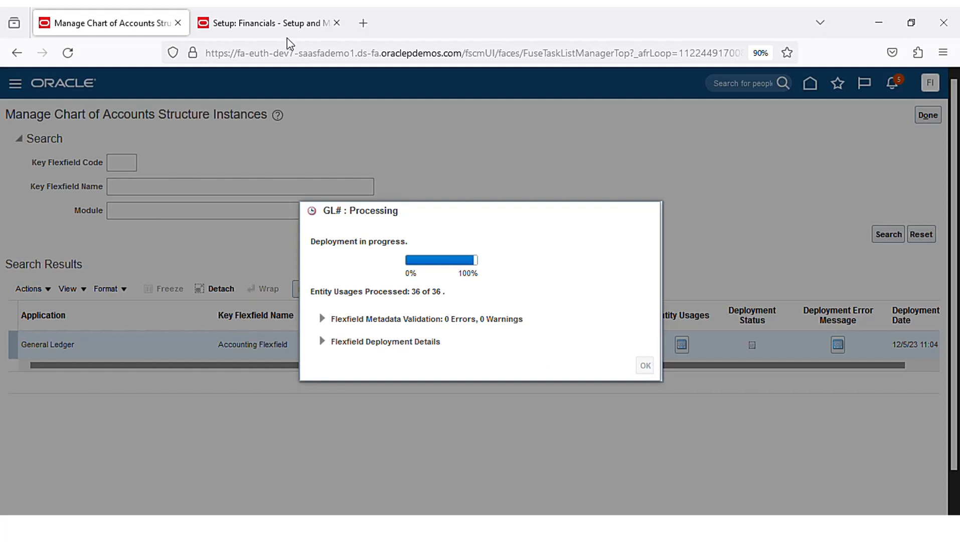
- Close the Setup: Financials tab and reload Manage Chart of Accounts Structure Instances to clear the deployment
{"action": "left_click", "coordinate": [336, 23]}
{"action": "double_click", "coordinate": [585, 313]}
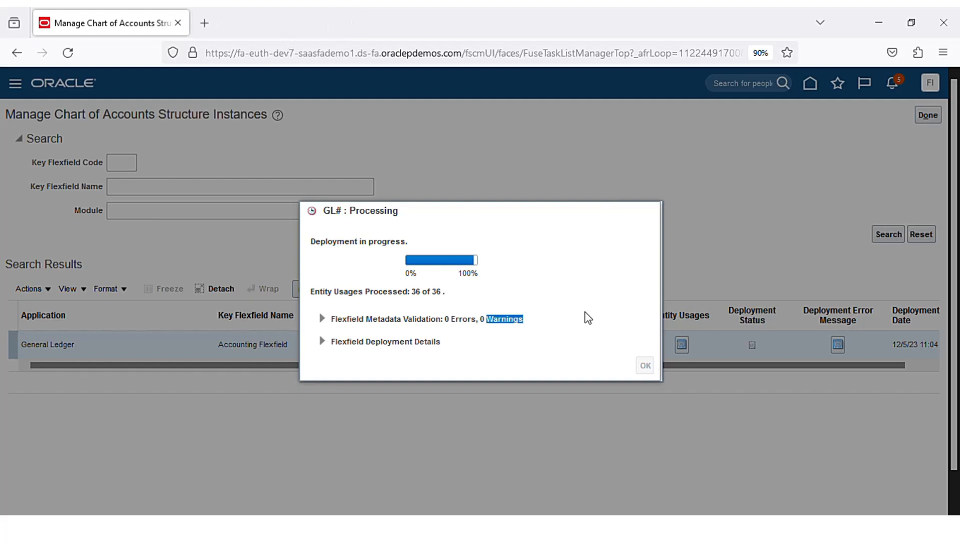
{"action": "left_click", "coordinate": [585, 311]}
{"action": "double_click", "coordinate": [588, 327]}
{"action": "left_click", "coordinate": [592, 333]}
{"action": "left_click", "coordinate": [68, 52]}
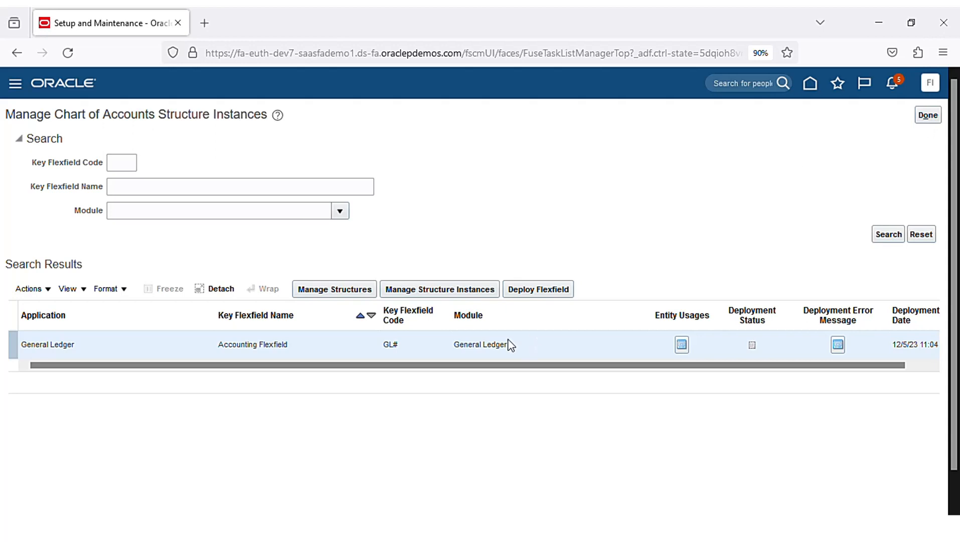
- Go through Setup and Maintenance to Financial Reporting Structures and open Manage Chart of Accounts Value Set Values
{"action": "left_click", "coordinate": [928, 116]}
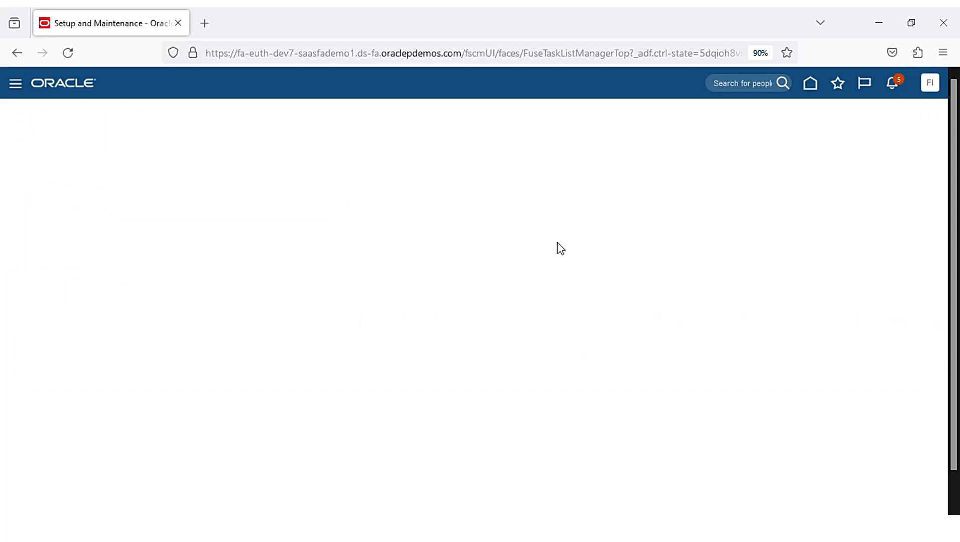
{"action": "left_click", "coordinate": [940, 93]}
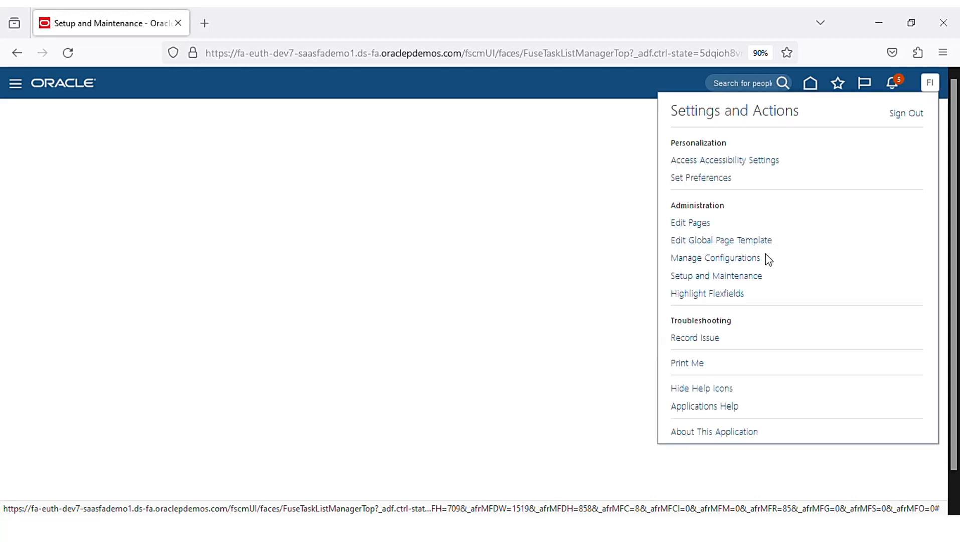
{"action": "left_click", "coordinate": [754, 276]}
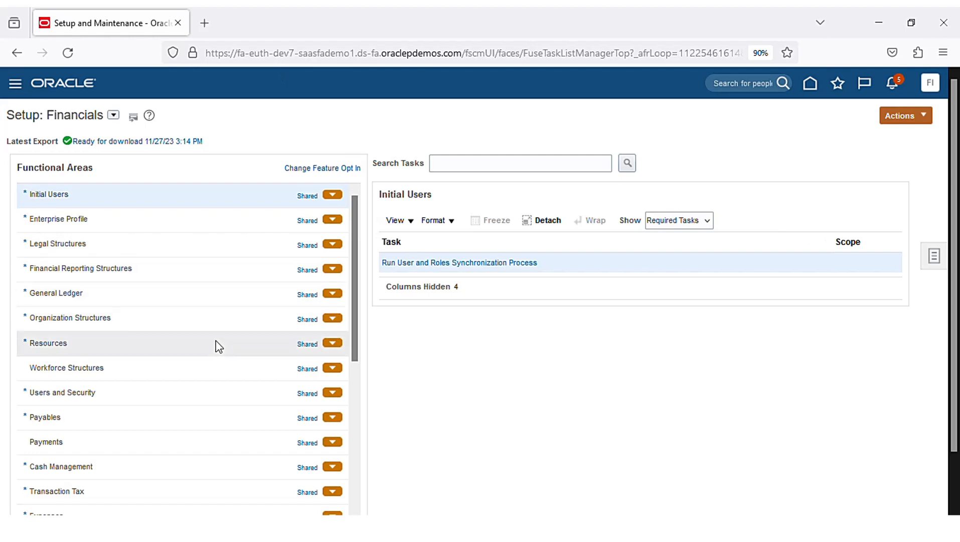
{"action": "left_click", "coordinate": [209, 270]}
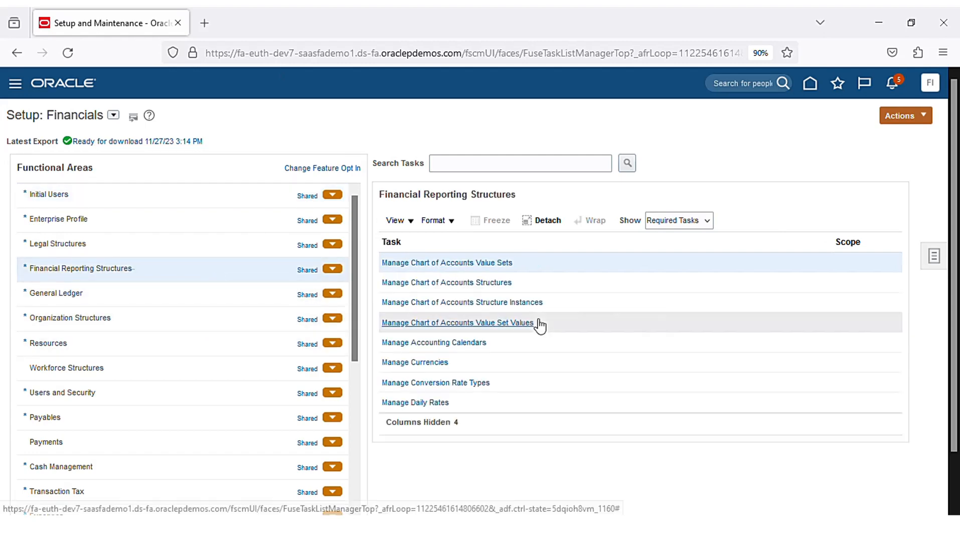
{"action": "left_click", "coordinate": [516, 325]}
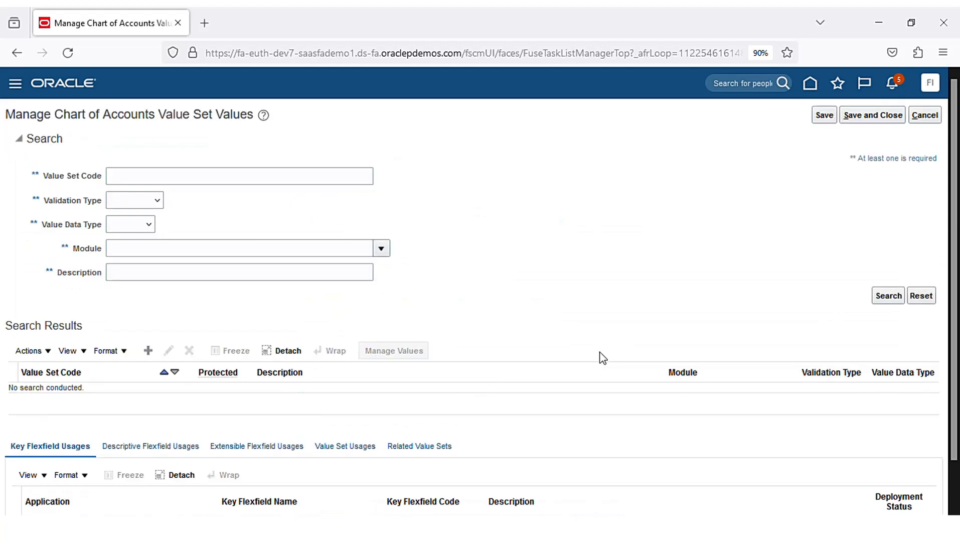
- Search value set codes for 'Chenn' and open the values of Chennai_Account
{"action": "left_click", "coordinate": [214, 183]}
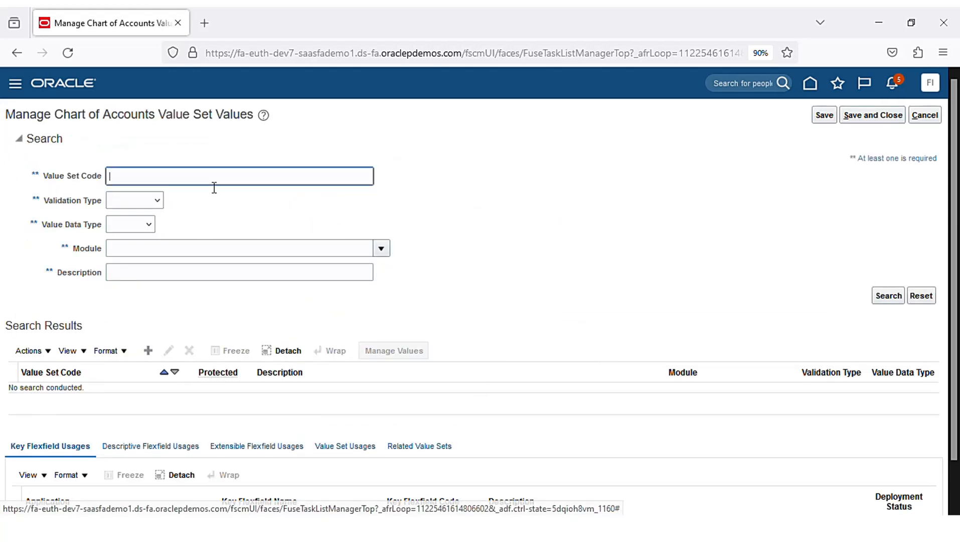
{"action": "type", "text": "Ch"}
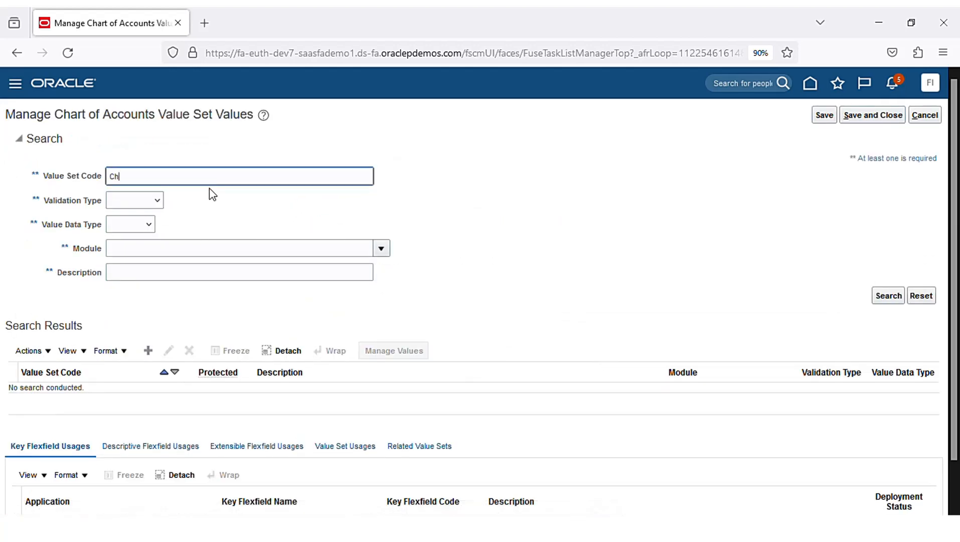
{"action": "type", "text": "ennai"}
{"action": "key", "text": "Return"}
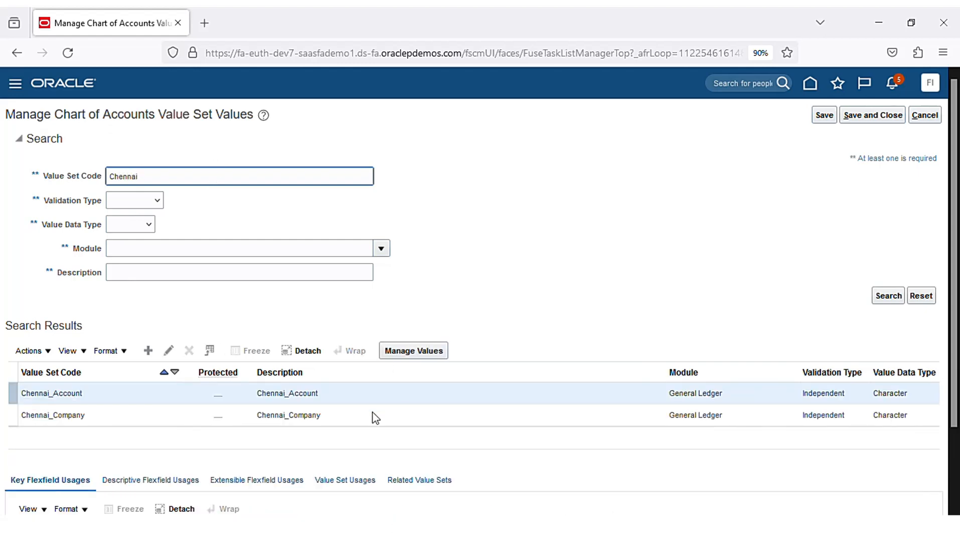
{"action": "left_click", "coordinate": [425, 354]}
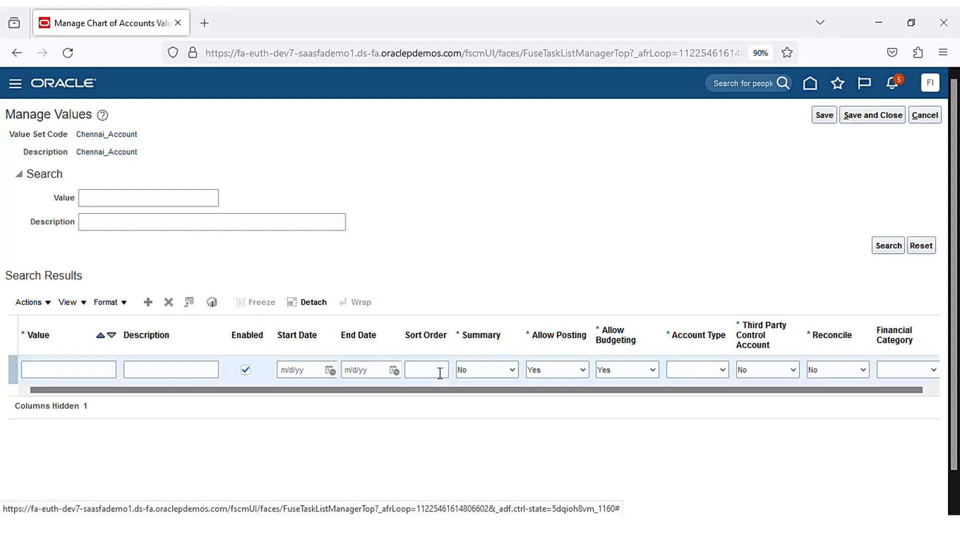
- Add account value 10000 'retained earning' with account type Owner's Equity
{"action": "left_click", "coordinate": [65, 378]}
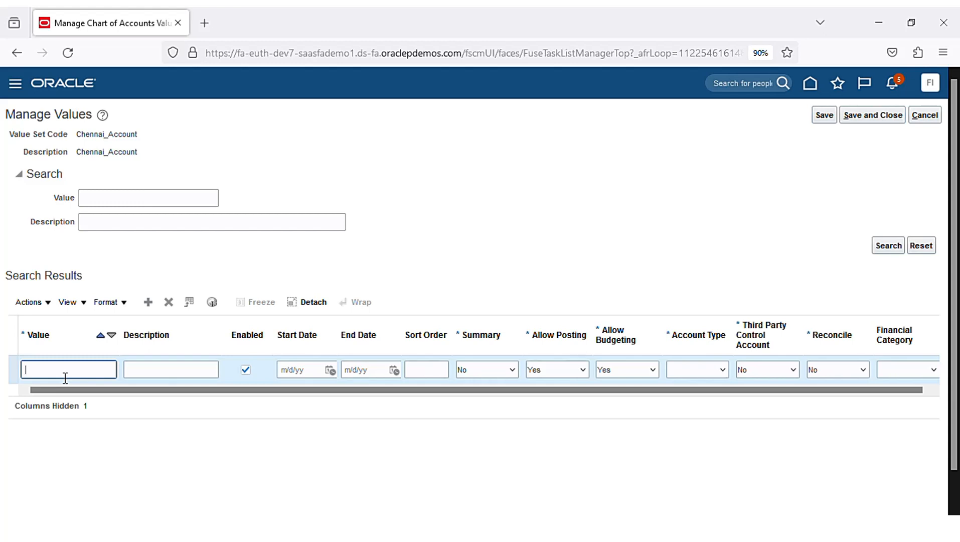
{"action": "type", "text": "10000"}
{"action": "key", "text": "Tab"}
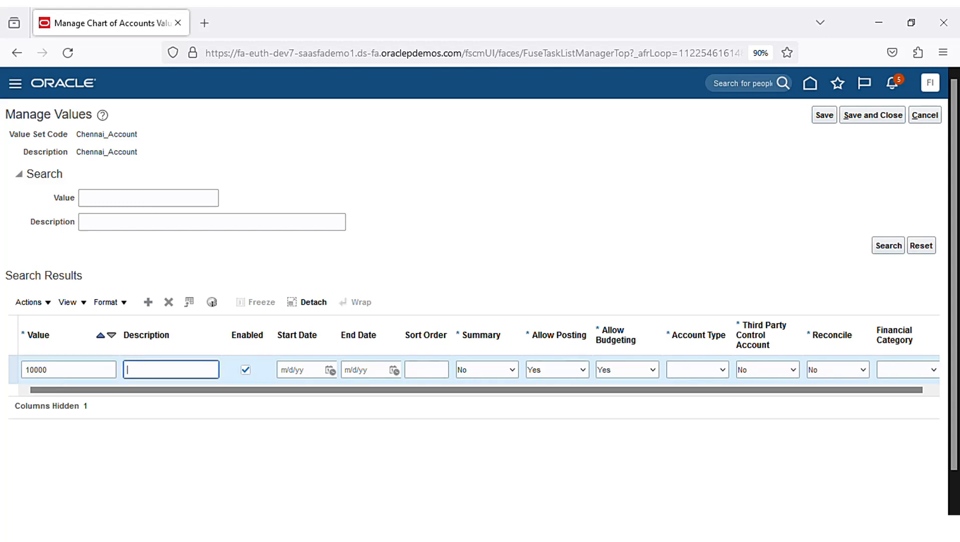
{"action": "type", "text": "retained earnings"}
{"action": "left_click", "coordinate": [721, 370]}
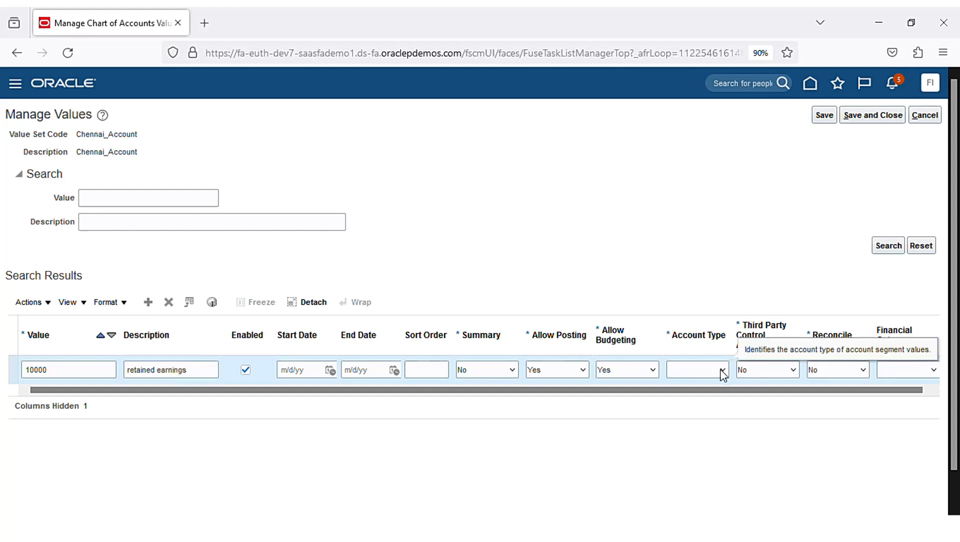
{"action": "left_click", "coordinate": [724, 472]}
- Add account value 20000 'assets' of type Asset and save the Chennai_Account values
{"action": "left_click", "coordinate": [149, 305]}
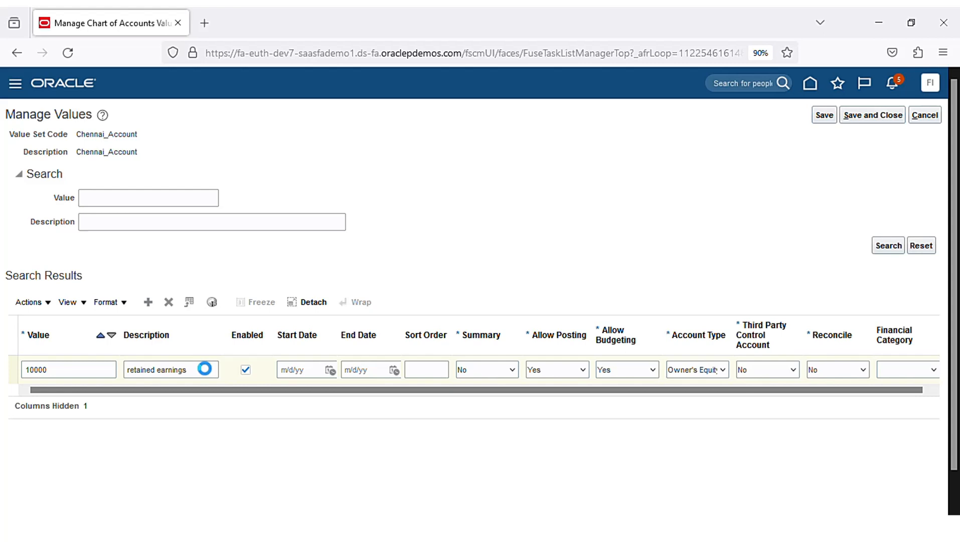
{"action": "left_click", "coordinate": [79, 374]}
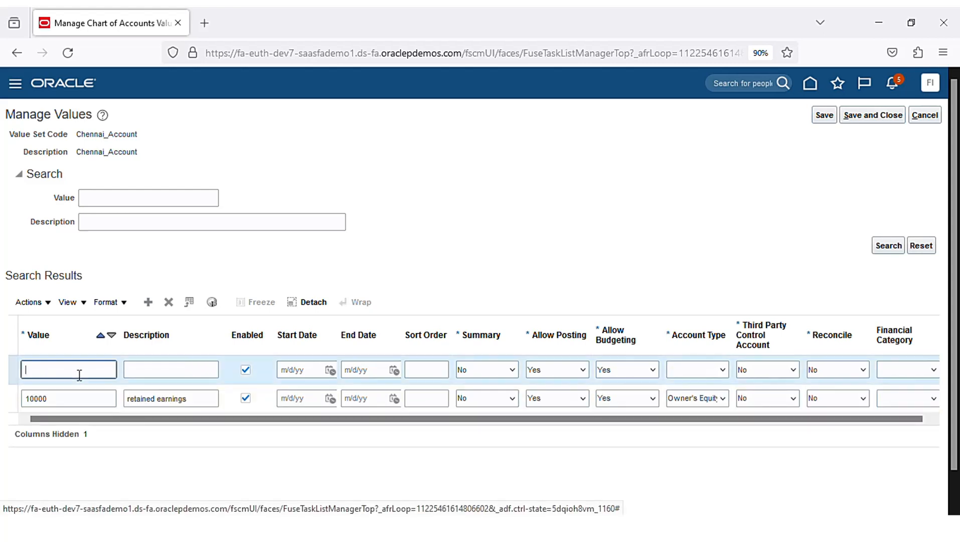
{"action": "type", "text": "2000"}
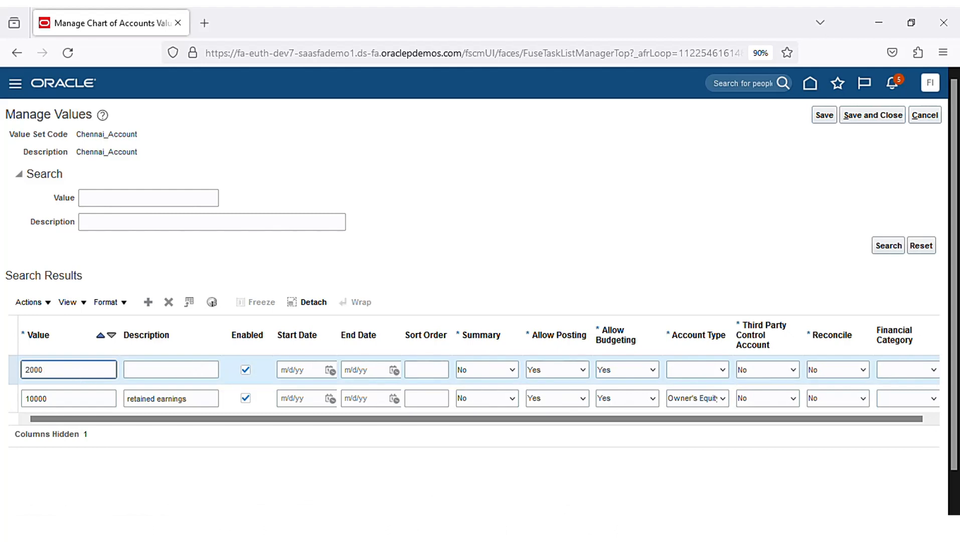
{"action": "type", "text": "0"}
{"action": "key", "text": "Tab"}
{"action": "type", "text": "asse"}
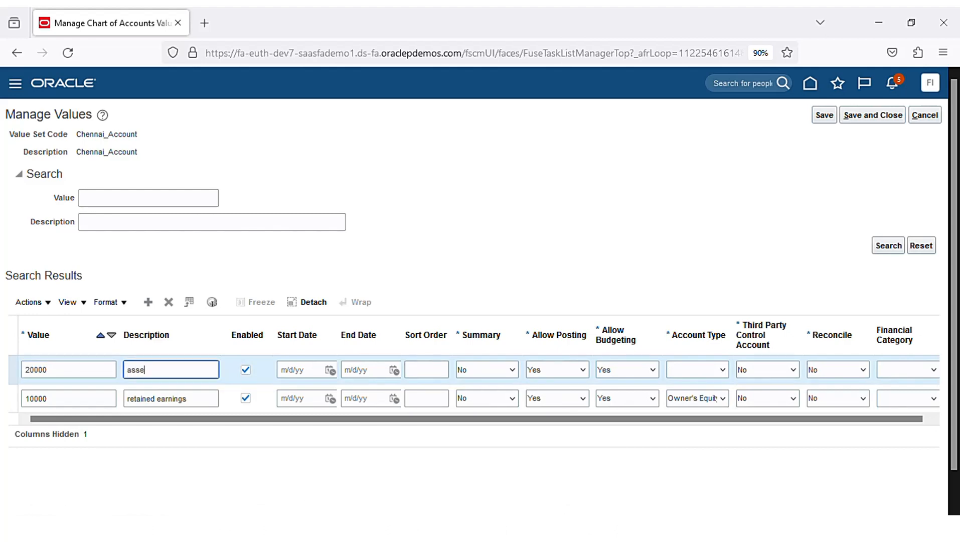
{"action": "type", "text": "ts"}
{"action": "left_click", "coordinate": [729, 377]}
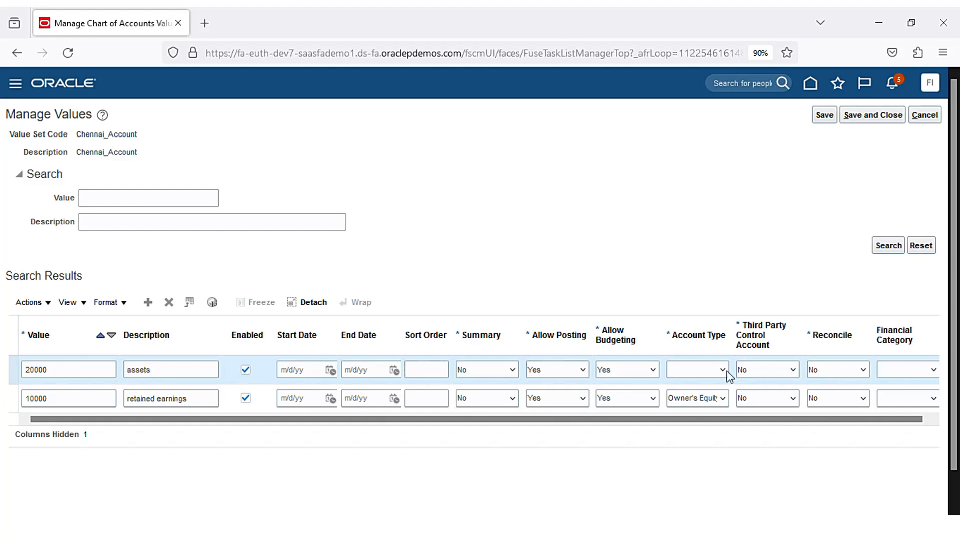
{"action": "left_click", "coordinate": [720, 407]}
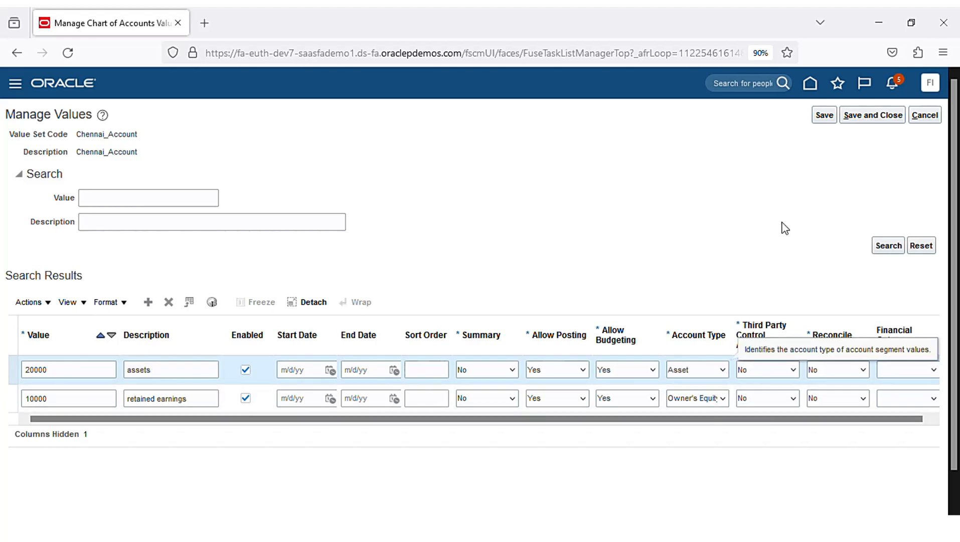
{"action": "left_click", "coordinate": [874, 117]}
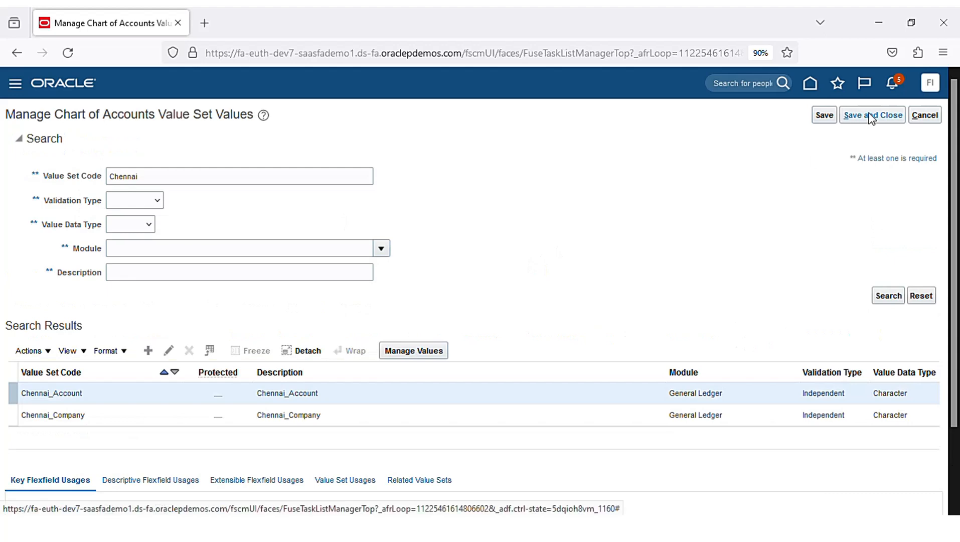
{"action": "left_click", "coordinate": [384, 418]}
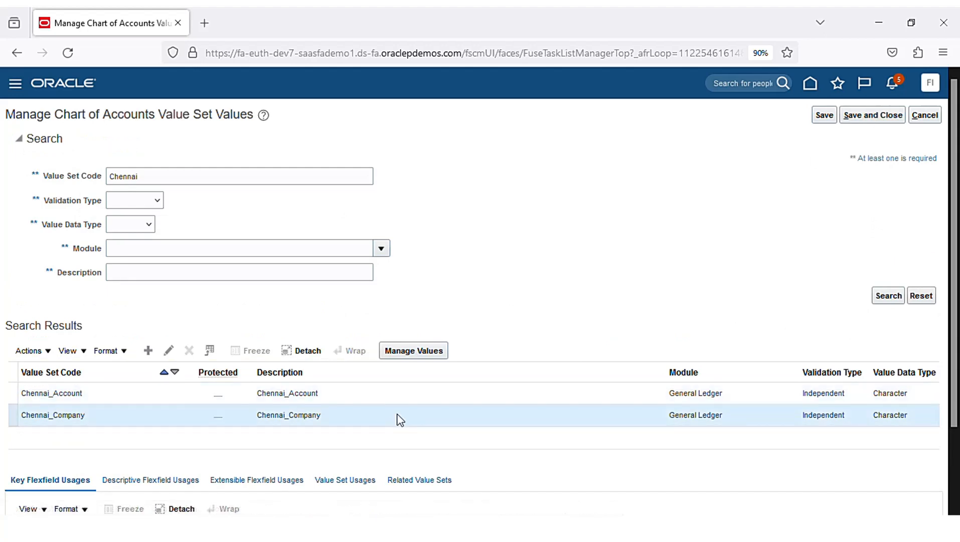
- Open the Chennai_Company values and add company value 01 with description Company1
{"action": "left_click", "coordinate": [424, 351]}
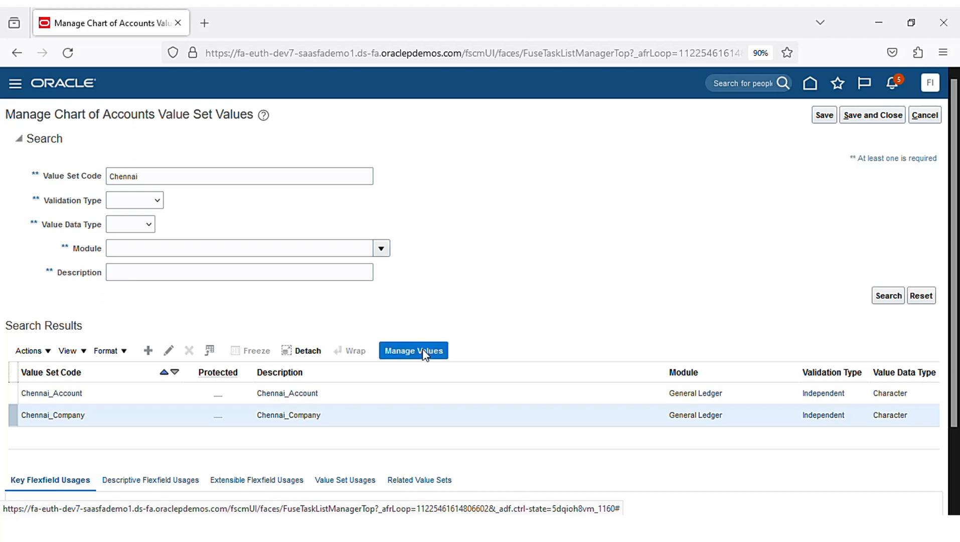
{"action": "left_click", "coordinate": [148, 301]}
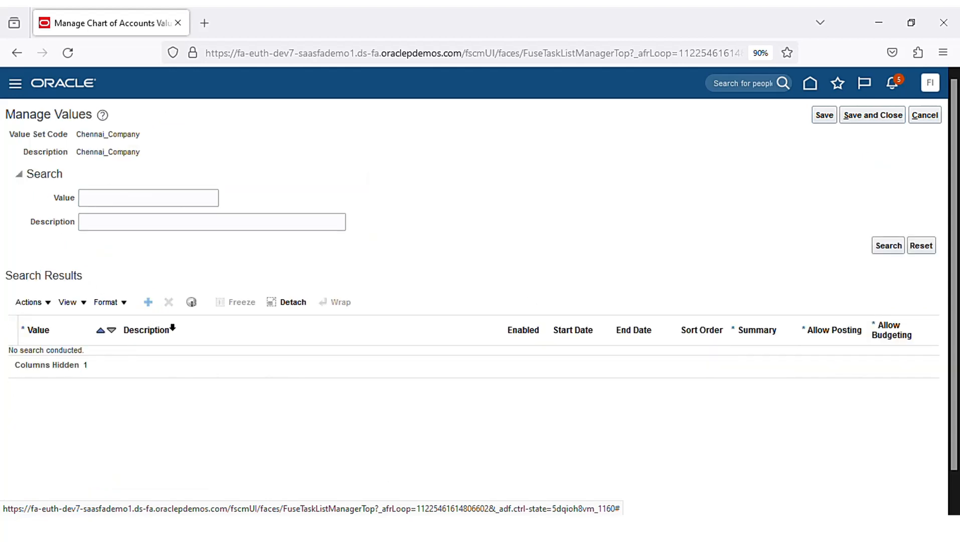
{"action": "left_click", "coordinate": [111, 359]}
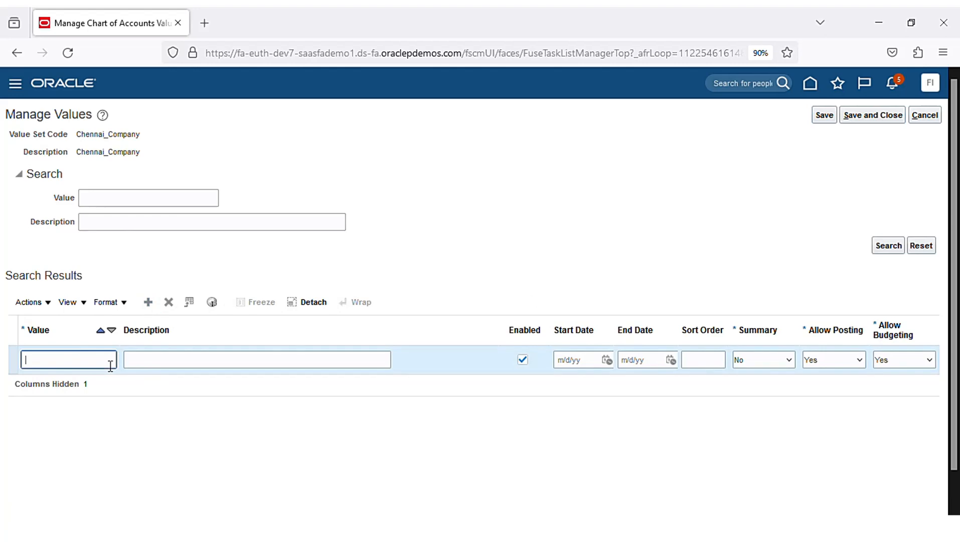
{"action": "type", "text": "01"}
{"action": "key", "text": "Tab"}
{"action": "type", "text": "C"}
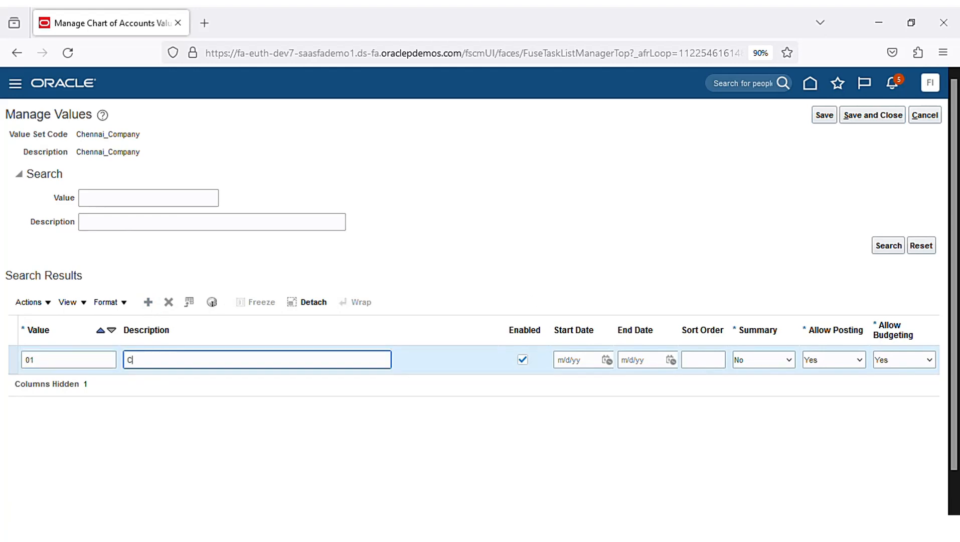
{"action": "type", "text": "ompany1"}
- Add company value 02 with description Company2 and save the company values
{"action": "left_click", "coordinate": [148, 302]}
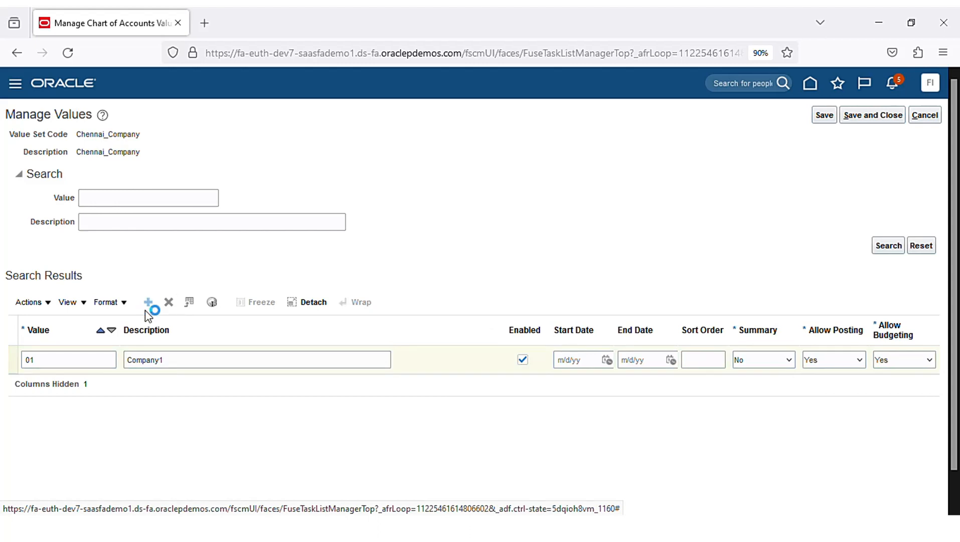
{"action": "left_click", "coordinate": [109, 361]}
{"action": "type", "text": "0"}
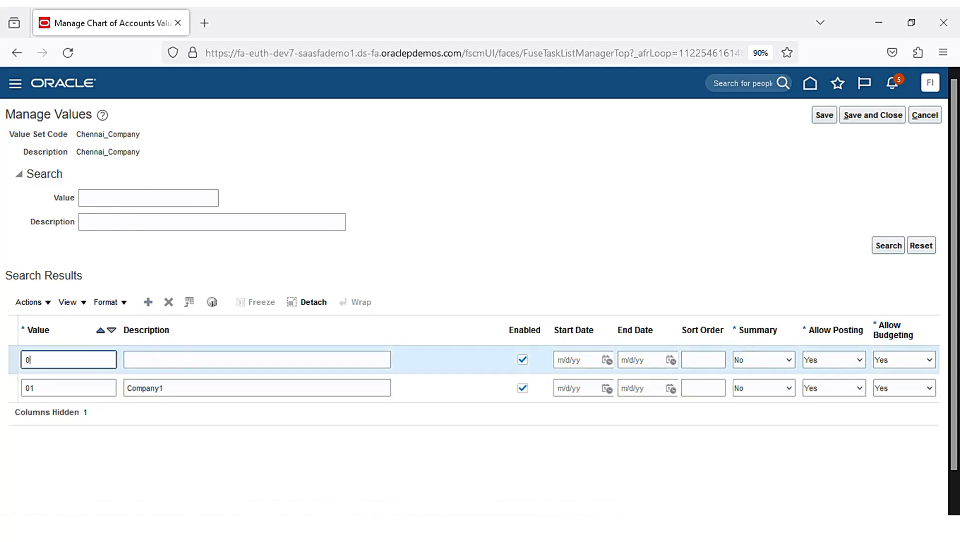
{"action": "type", "text": "2"}
{"action": "key", "text": "Tab"}
{"action": "type", "text": "Company"}
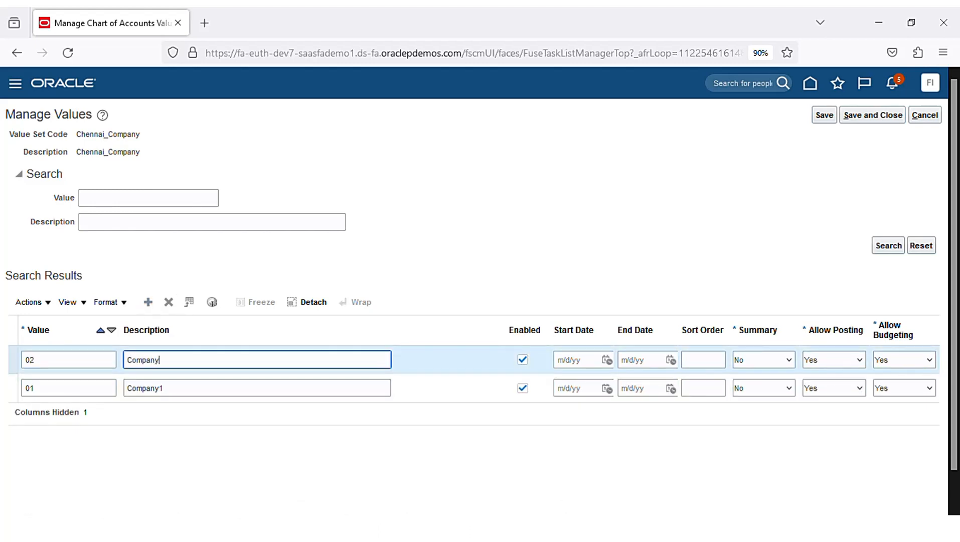
{"action": "type", "text": "2"}
{"action": "left_click", "coordinate": [879, 122]}
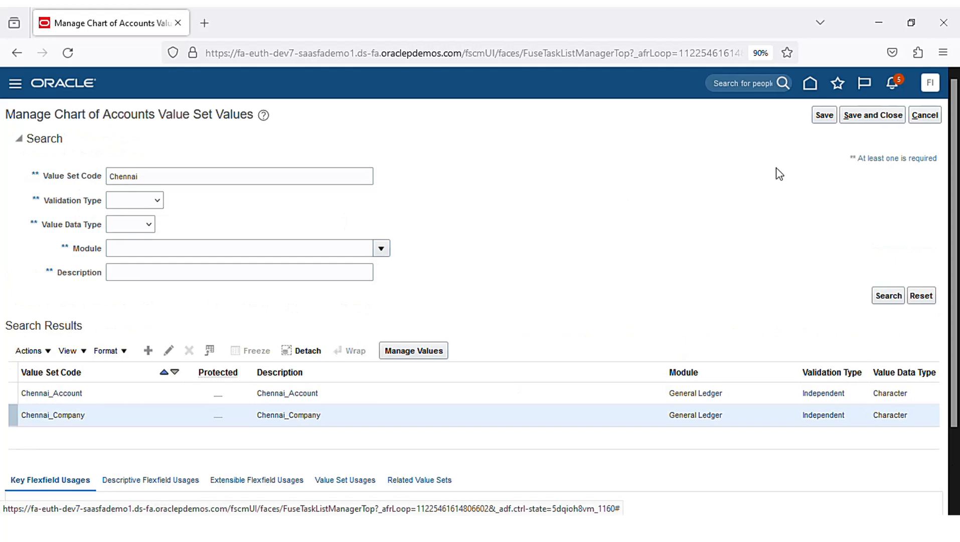
- Return to setup, show General Ledger tasks, and choose a scope for Specify Ledger Options
{"action": "left_click", "coordinate": [875, 120]}
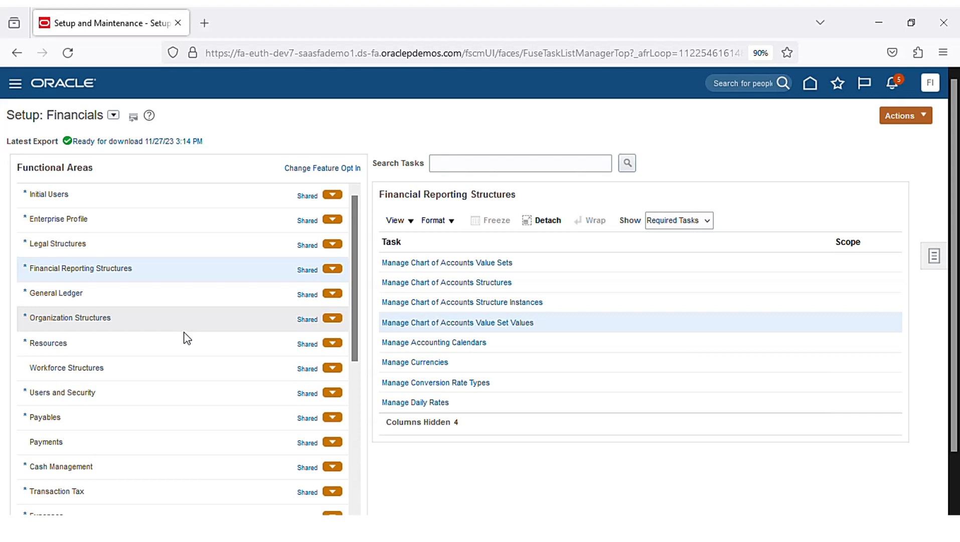
{"action": "left_click", "coordinate": [185, 299]}
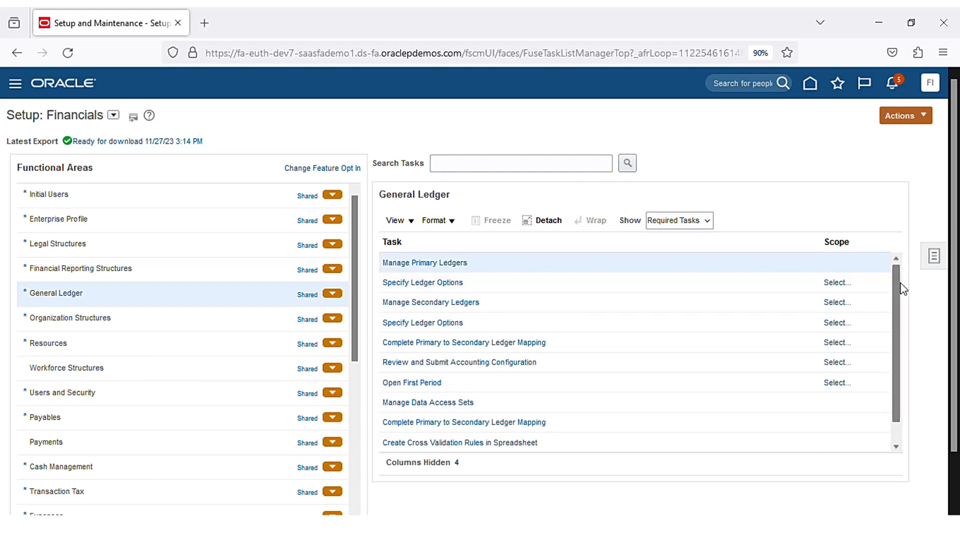
{"action": "left_click", "coordinate": [841, 284]}
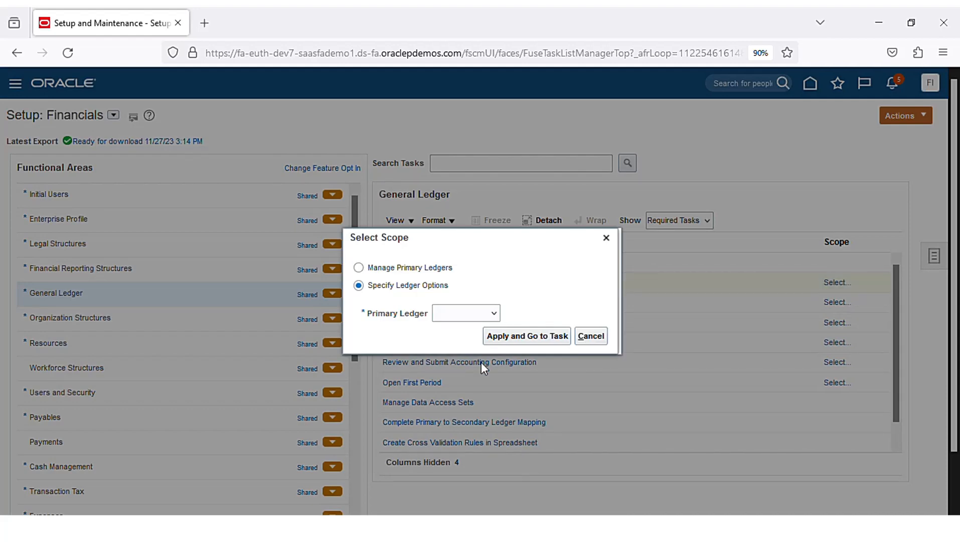
- Filter primary ledgers by 'Chennai', select Chennai_Ledger and open its ledger options
{"action": "left_click", "coordinate": [535, 336]}
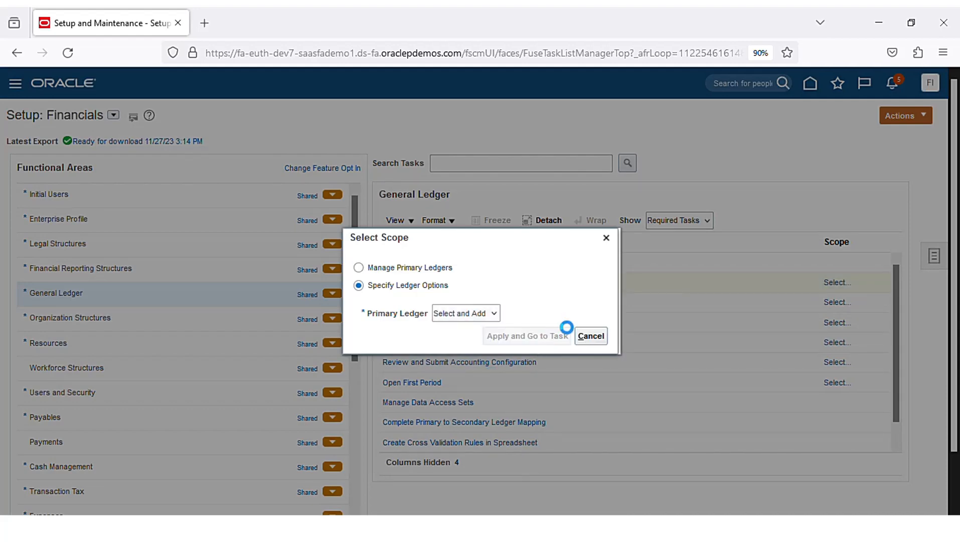
{"action": "left_click", "coordinate": [329, 179]}
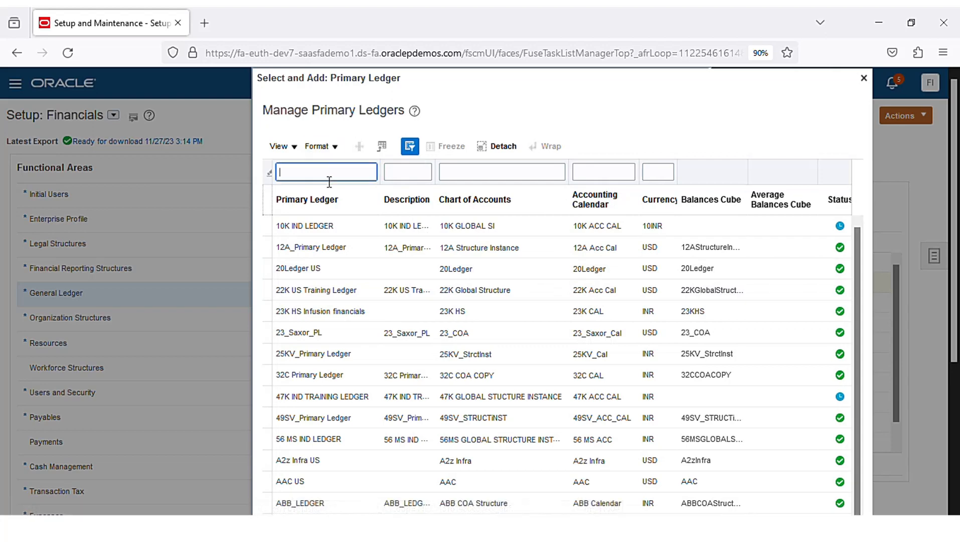
{"action": "type", "text": "Chennai"}
{"action": "key", "text": "Return"}
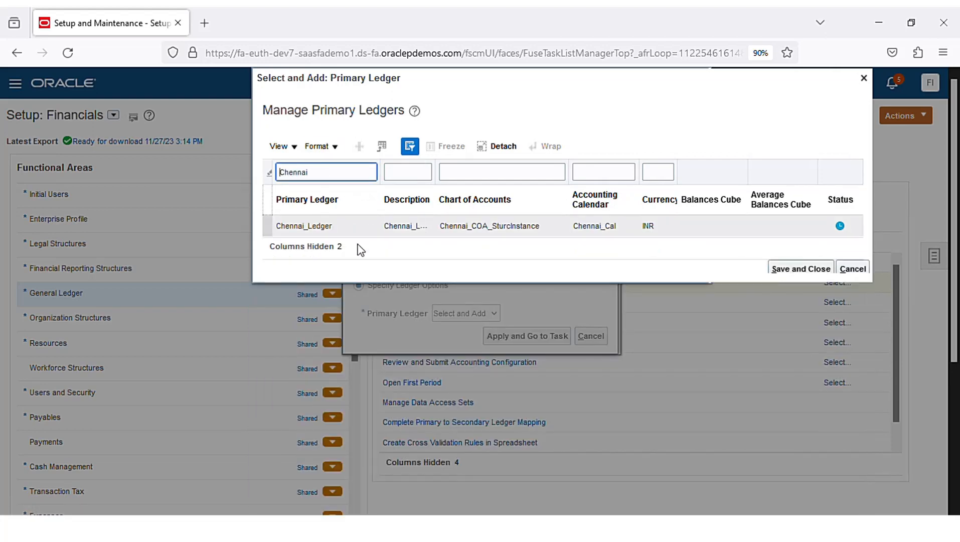
{"action": "left_click", "coordinate": [359, 344]}
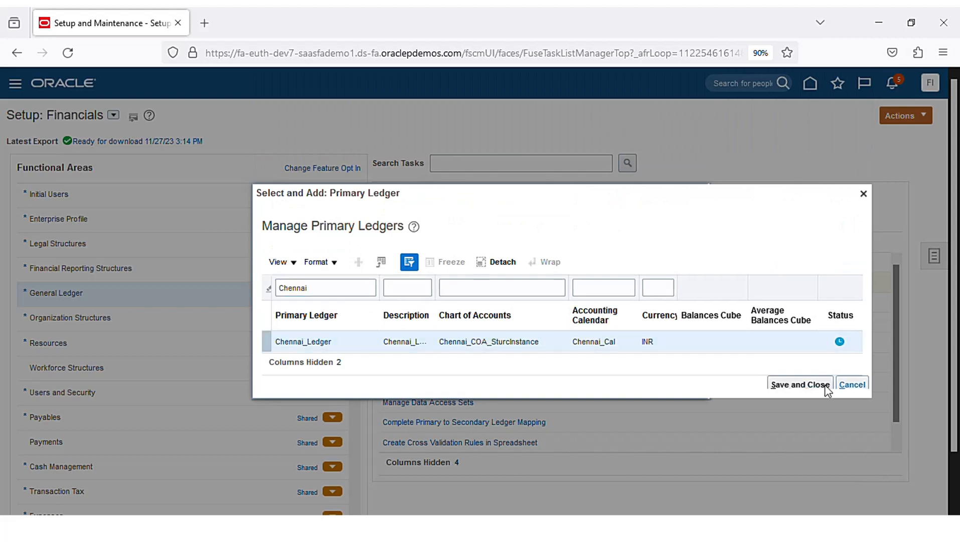
{"action": "left_click", "coordinate": [802, 384]}
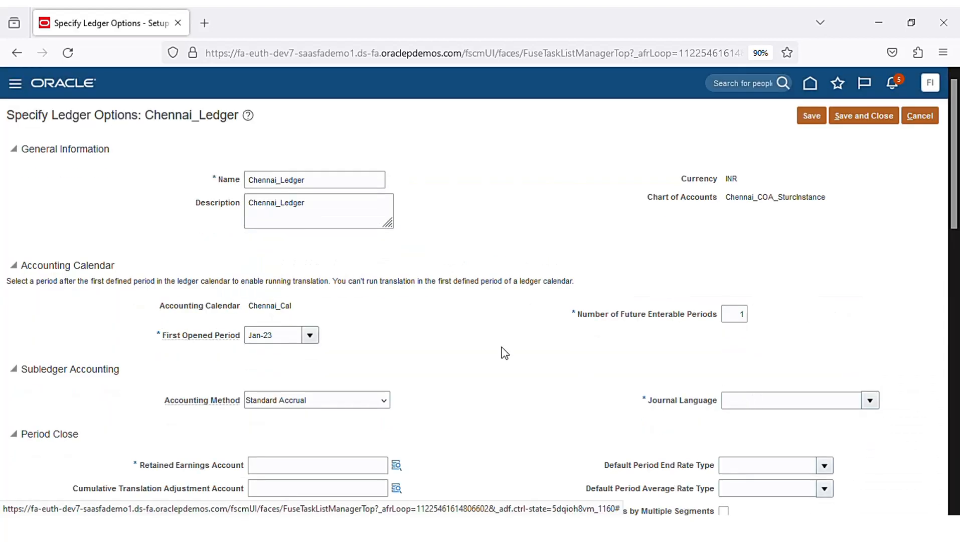
- Set the Retained Earnings Account to 01-10000 from company 01 Company1 and account 10000
{"action": "scroll", "coordinate": [468, 279], "scroll_direction": "down", "scroll_amount": 2}
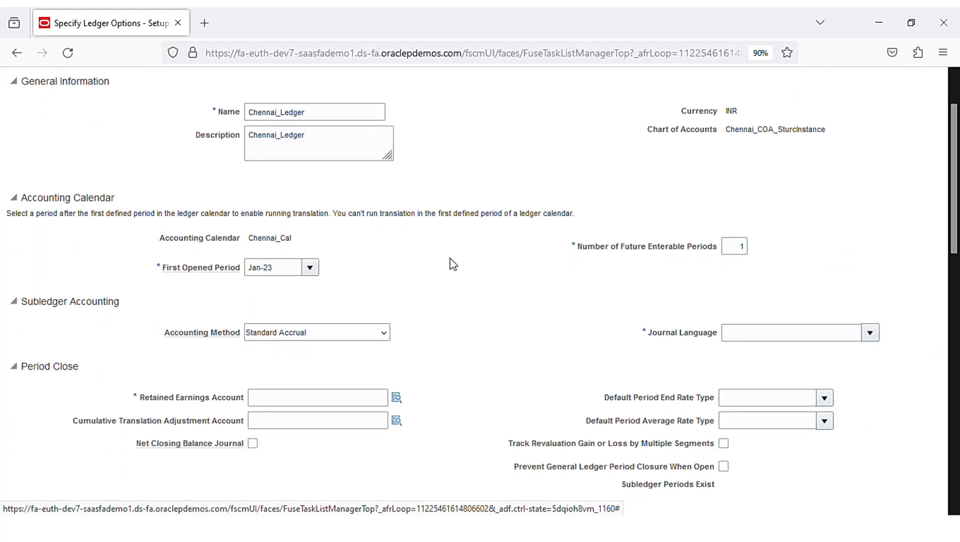
{"action": "scroll", "coordinate": [450, 263], "scroll_direction": "up", "scroll_amount": 1}
{"action": "scroll", "coordinate": [454, 268], "scroll_direction": "down", "scroll_amount": 1}
{"action": "left_click", "coordinate": [397, 398]}
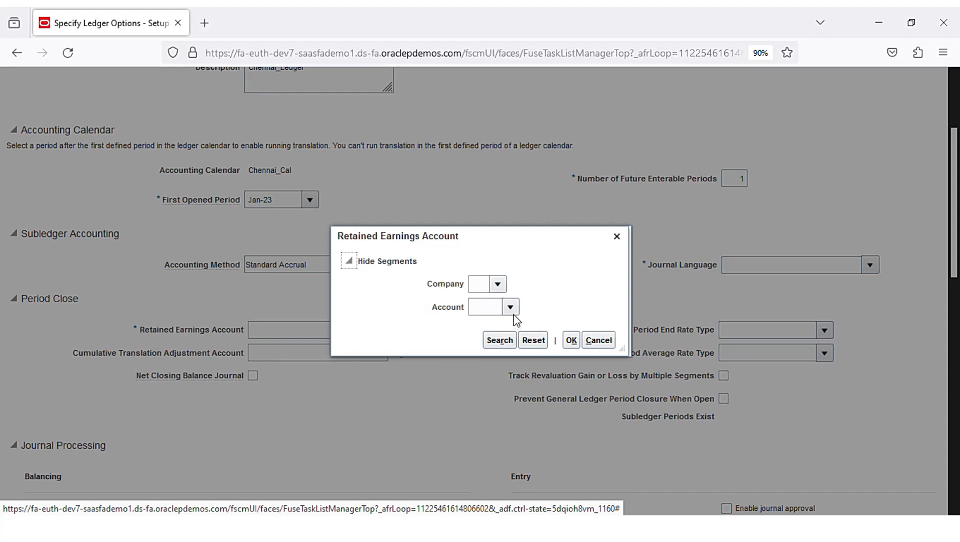
{"action": "left_click", "coordinate": [502, 284]}
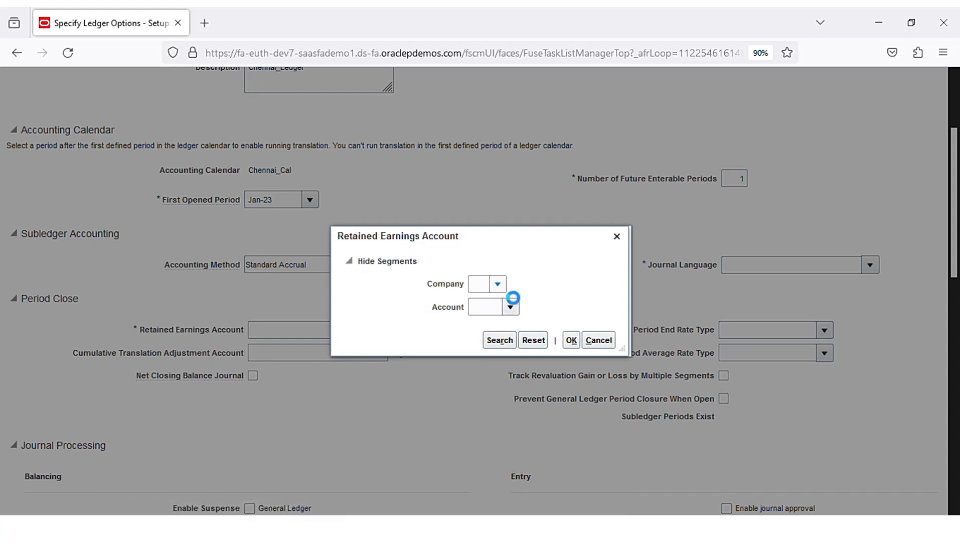
{"action": "left_click", "coordinate": [501, 306]}
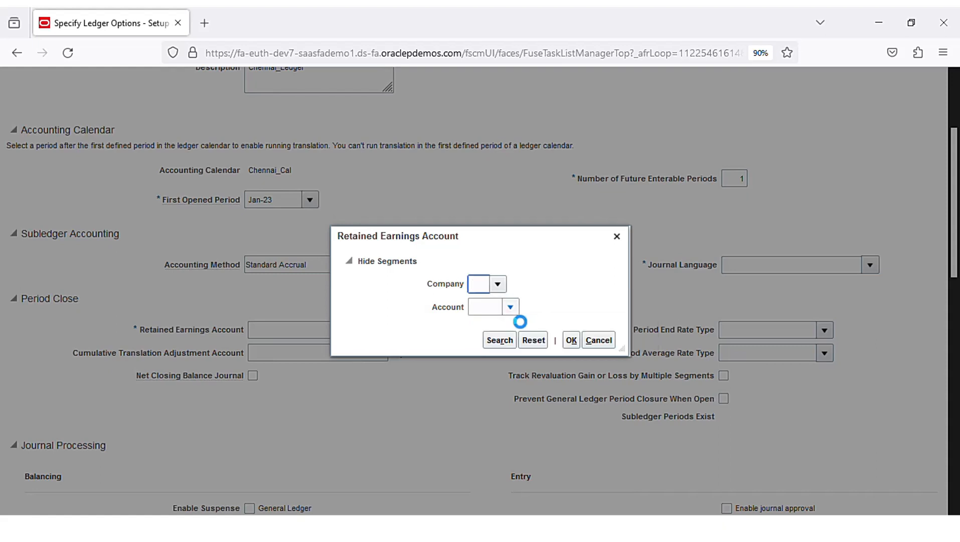
{"action": "left_click", "coordinate": [510, 308]}
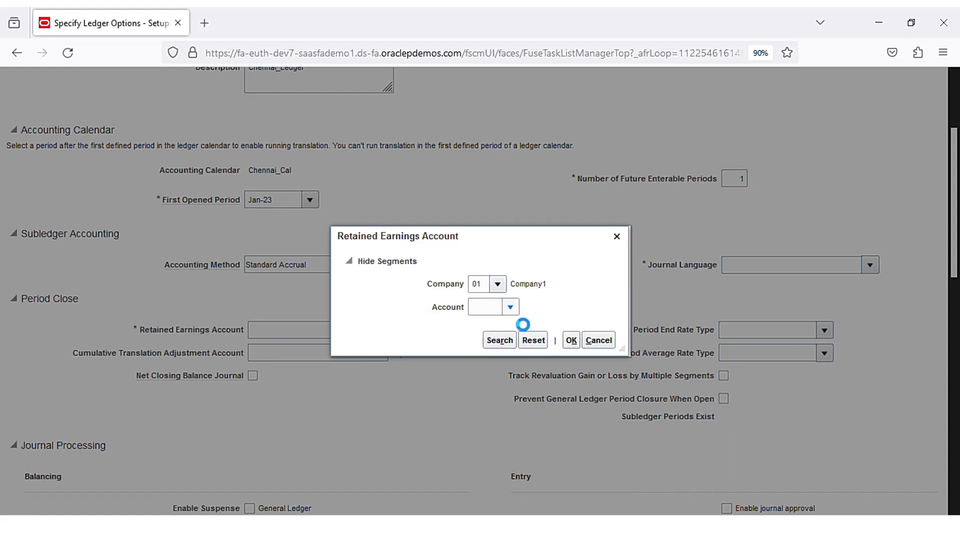
{"action": "left_click", "coordinate": [531, 336]}
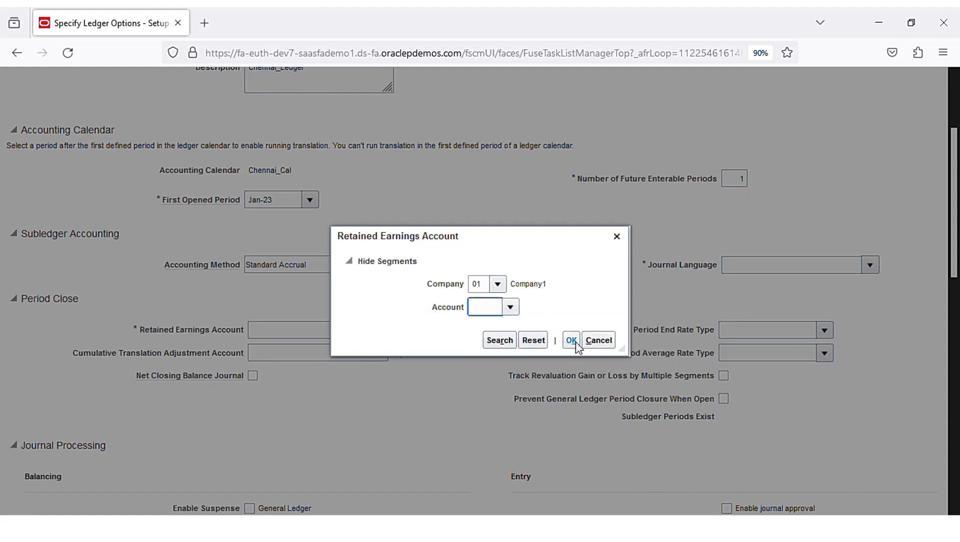
{"action": "left_click", "coordinate": [570, 341]}
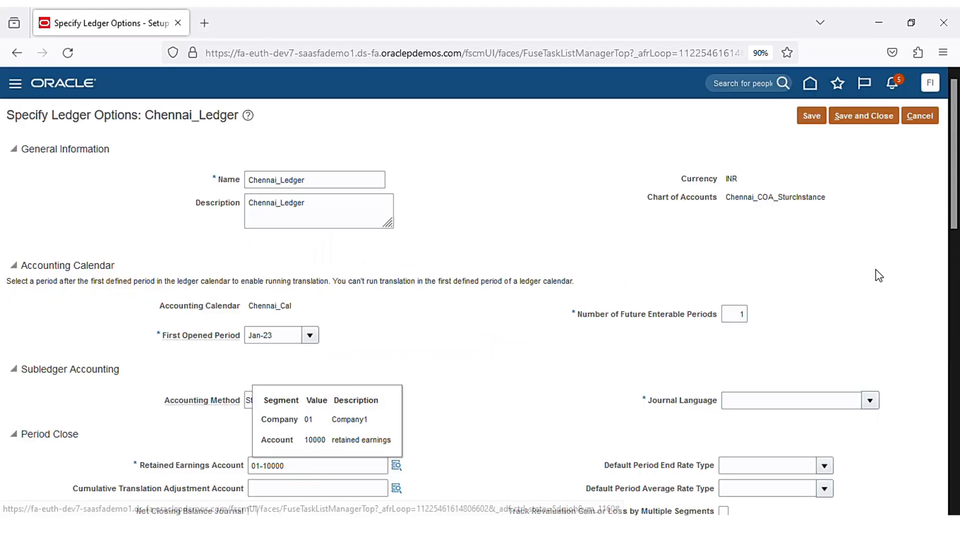
- Set the Chennai_Ledger journal language to American English
{"action": "scroll", "coordinate": [866, 334], "scroll_direction": "down", "scroll_amount": 4}
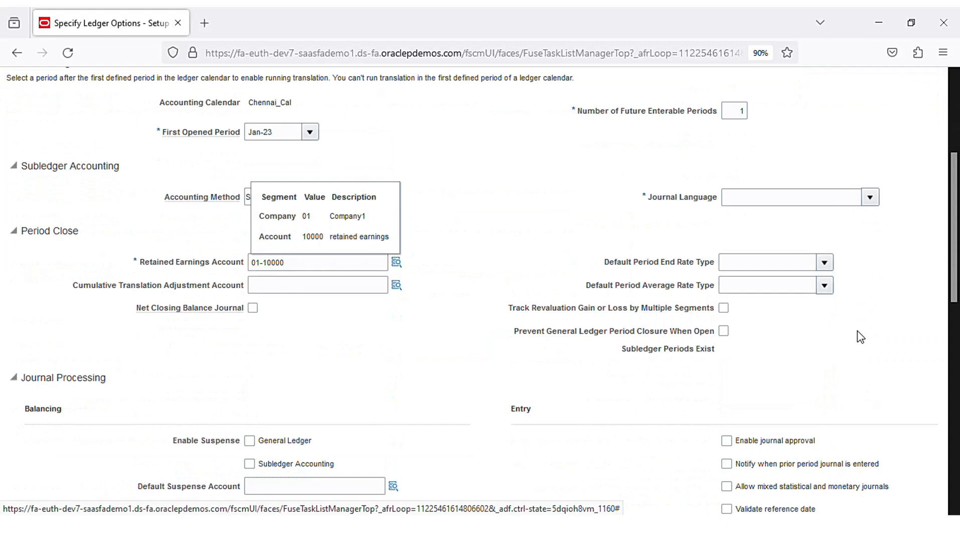
{"action": "left_click", "coordinate": [870, 198]}
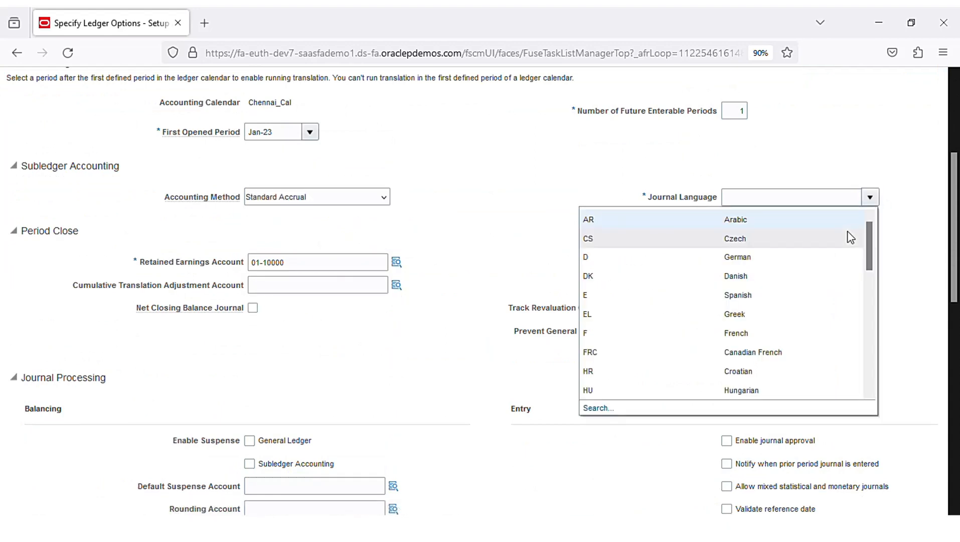
{"action": "scroll", "coordinate": [805, 311], "scroll_direction": "down", "scroll_amount": 3}
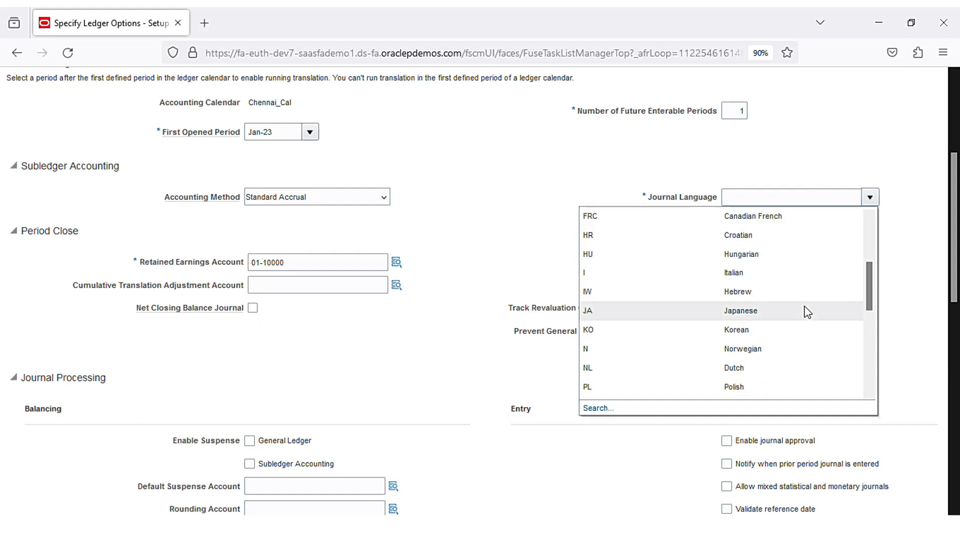
{"action": "scroll", "coordinate": [806, 312], "scroll_direction": "down", "scroll_amount": 1}
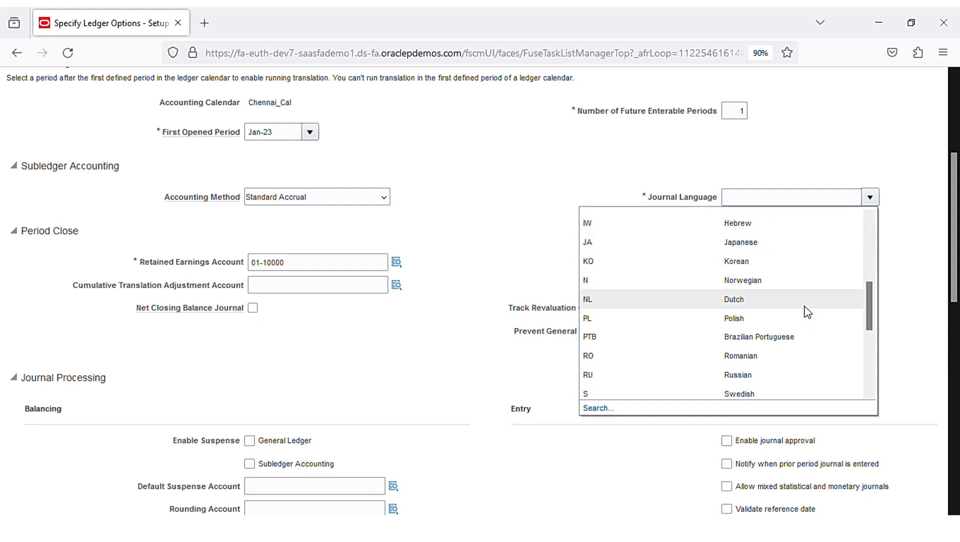
{"action": "scroll", "coordinate": [807, 312], "scroll_direction": "down", "scroll_amount": 1}
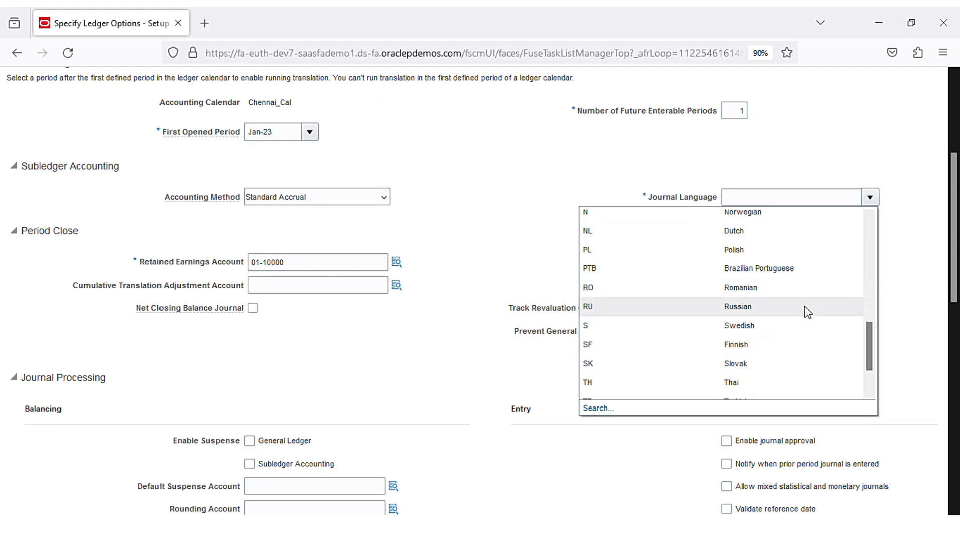
{"action": "left_click", "coordinate": [807, 312]}
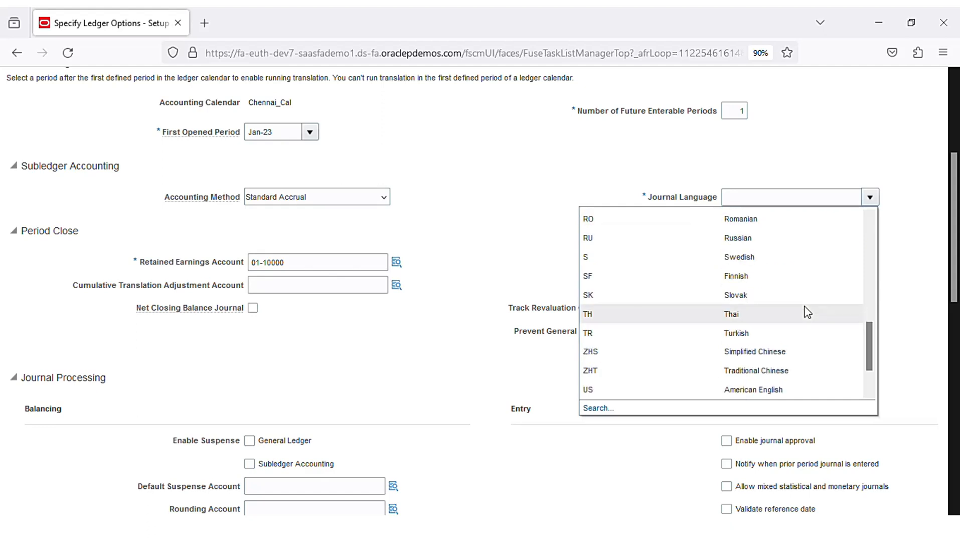
{"action": "left_click", "coordinate": [776, 389]}
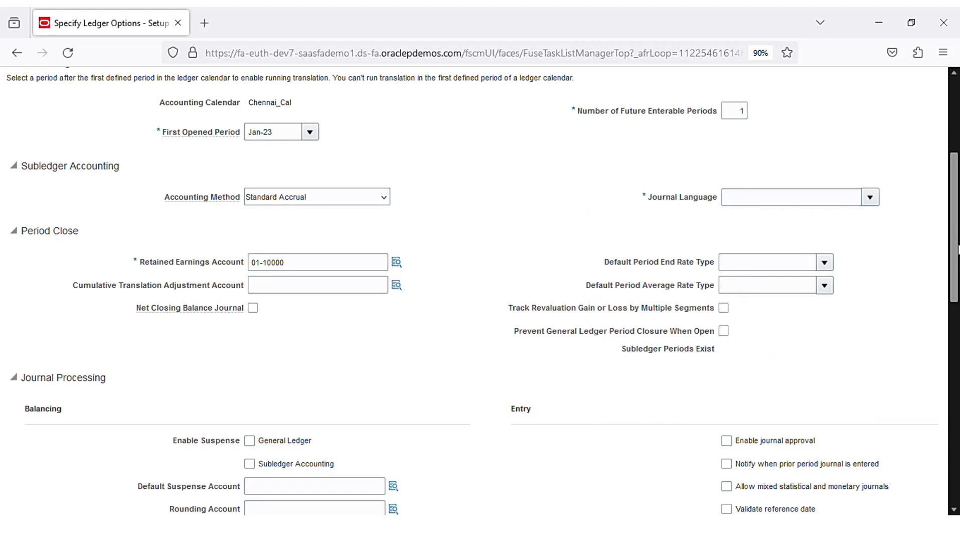
- Save and close the ledger options, retained earnings 01-10000 included
{"action": "scroll", "coordinate": [852, 373], "scroll_direction": "down", "scroll_amount": 6}
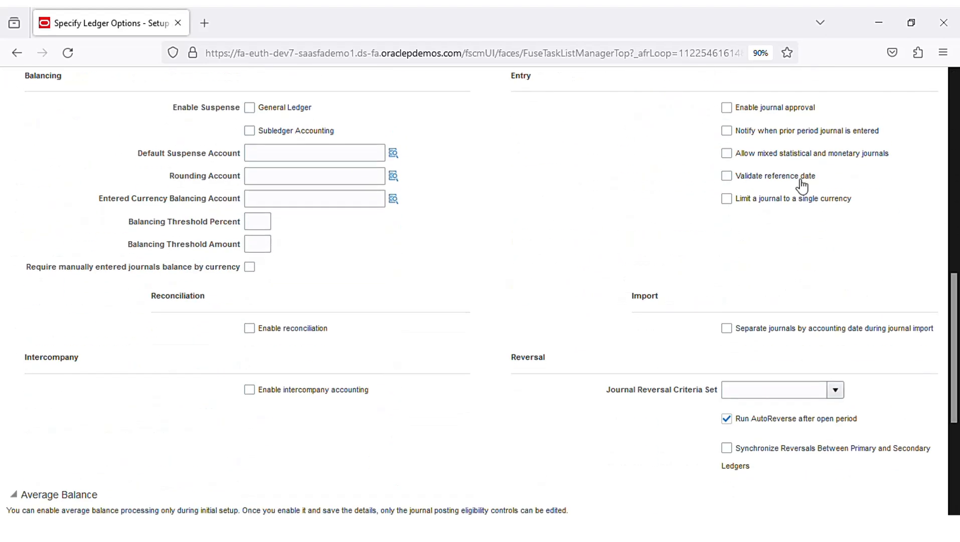
{"action": "scroll", "coordinate": [773, 265], "scroll_direction": "up", "scroll_amount": 1}
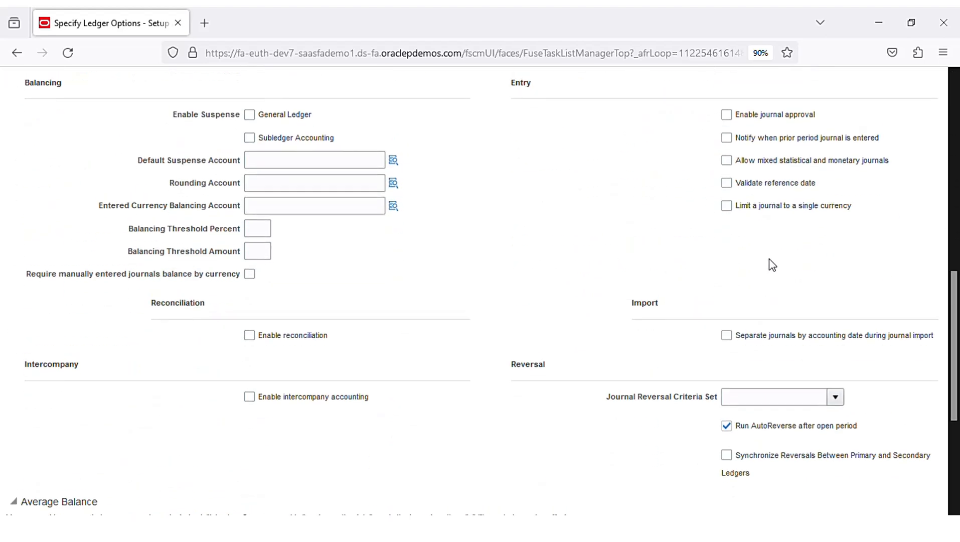
{"action": "scroll", "coordinate": [773, 265], "scroll_direction": "up", "scroll_amount": 10}
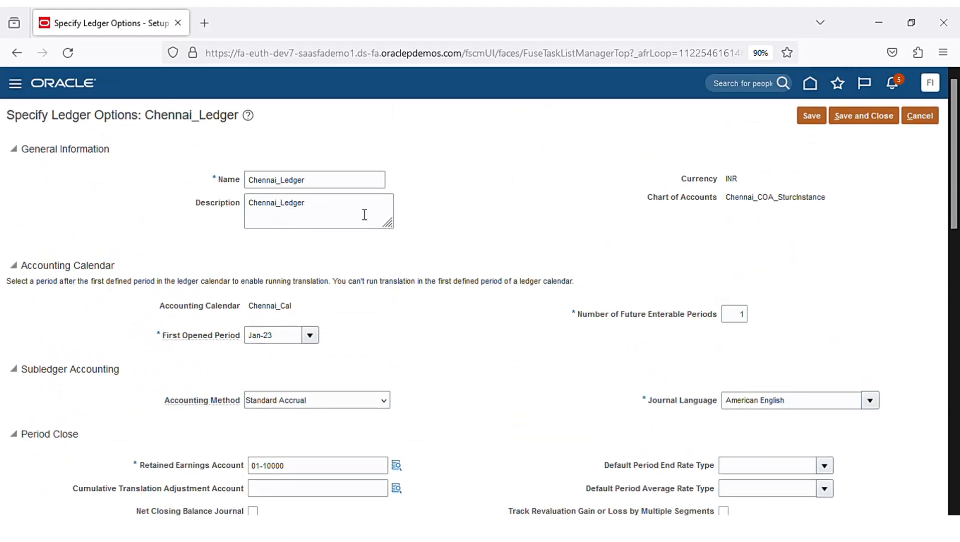
{"action": "left_click", "coordinate": [869, 122]}
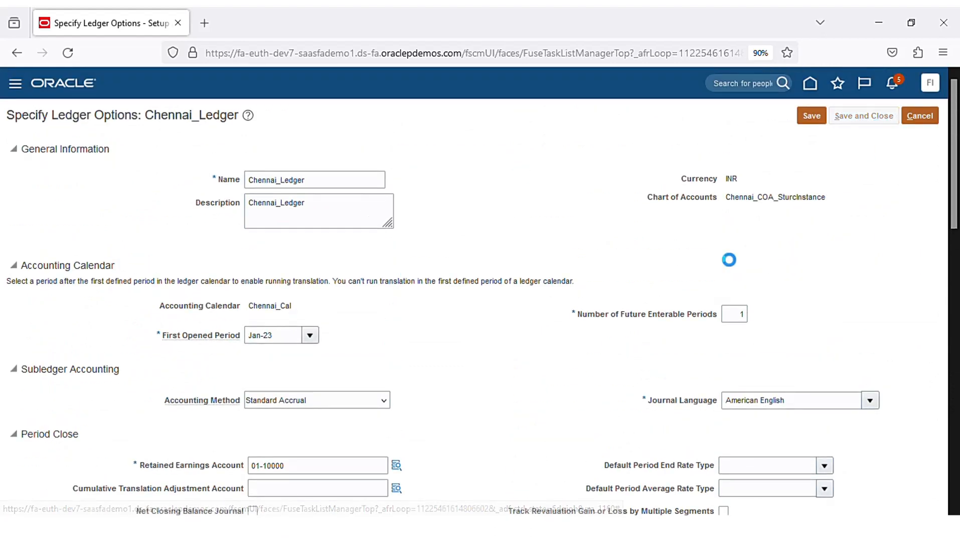